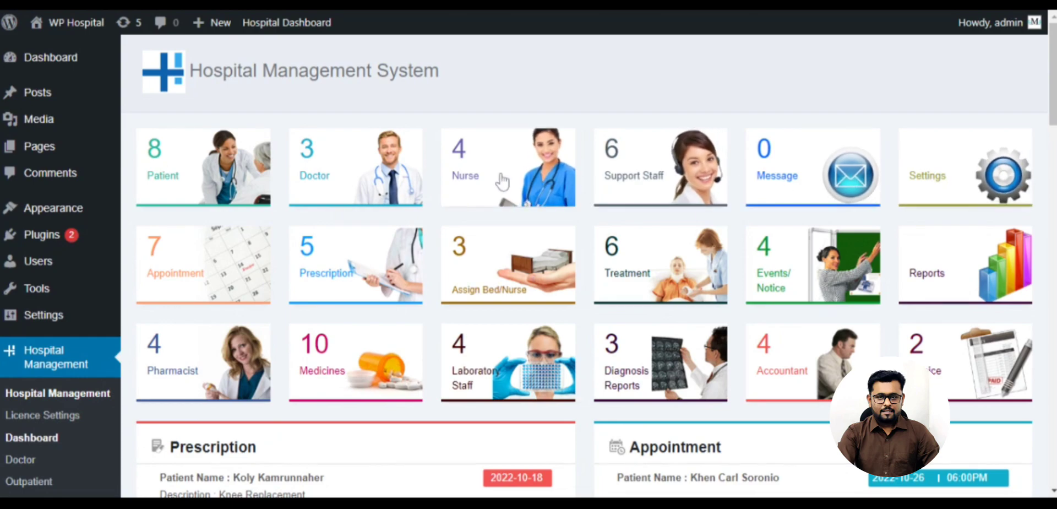
scroll(502, 181, "down", 2)
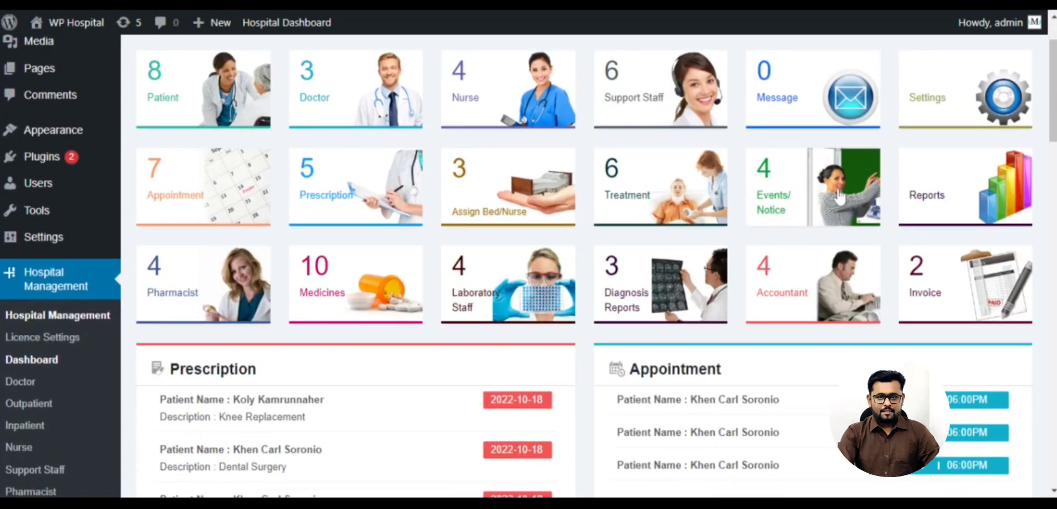
scroll(921, 201, "down", 5)
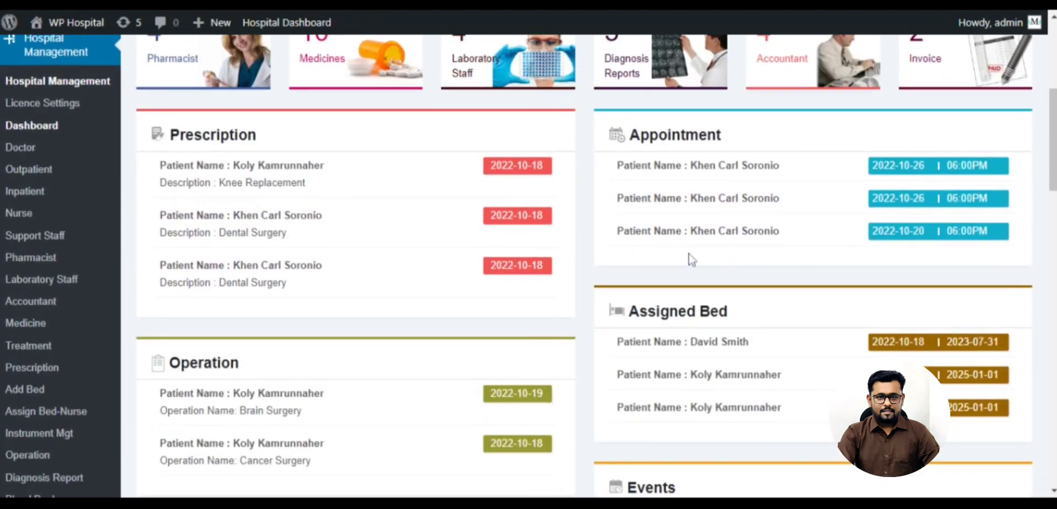
left_click_drag(169, 135, 300, 132)
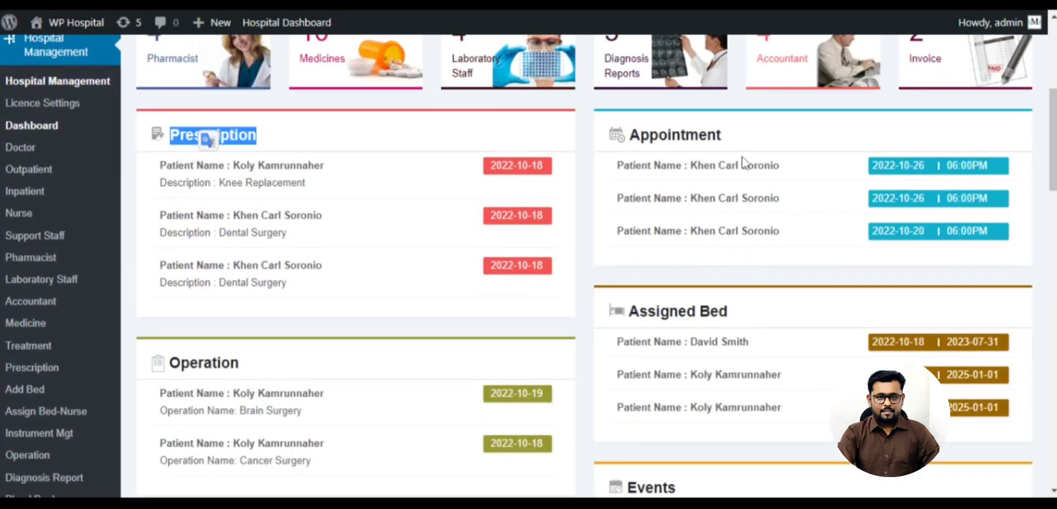
left_click_drag(630, 135, 731, 147)
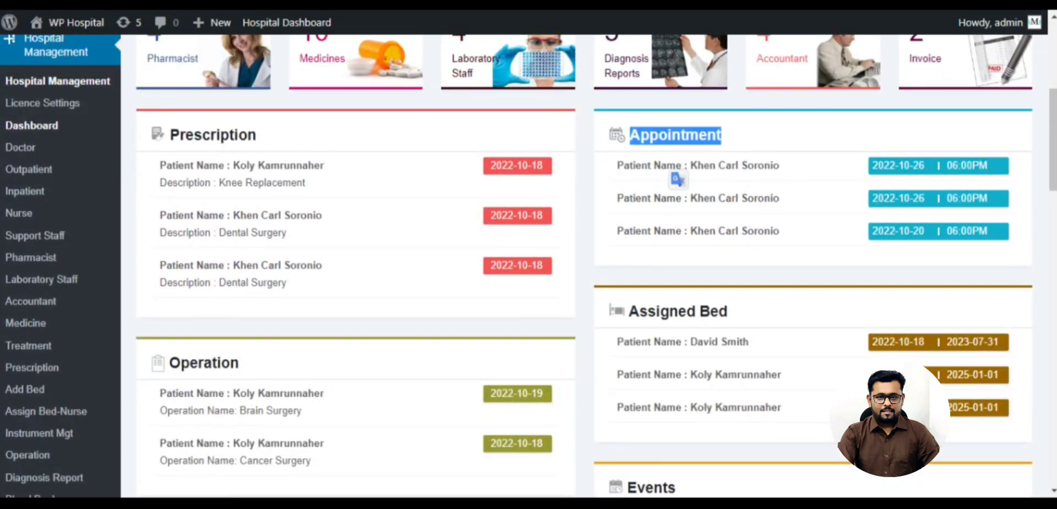
left_click(719, 175)
left_click(719, 177)
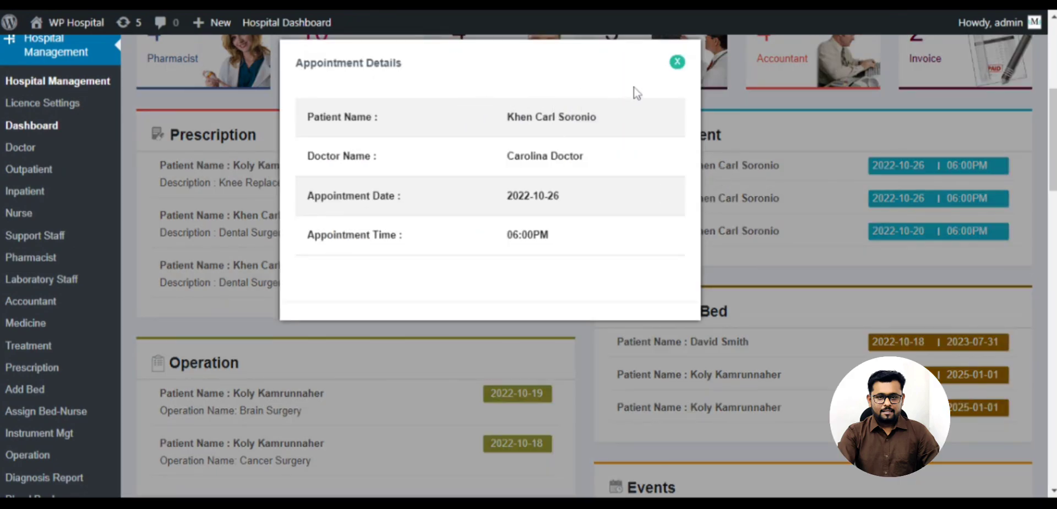
left_click(678, 63)
scroll(563, 231, "down", 5)
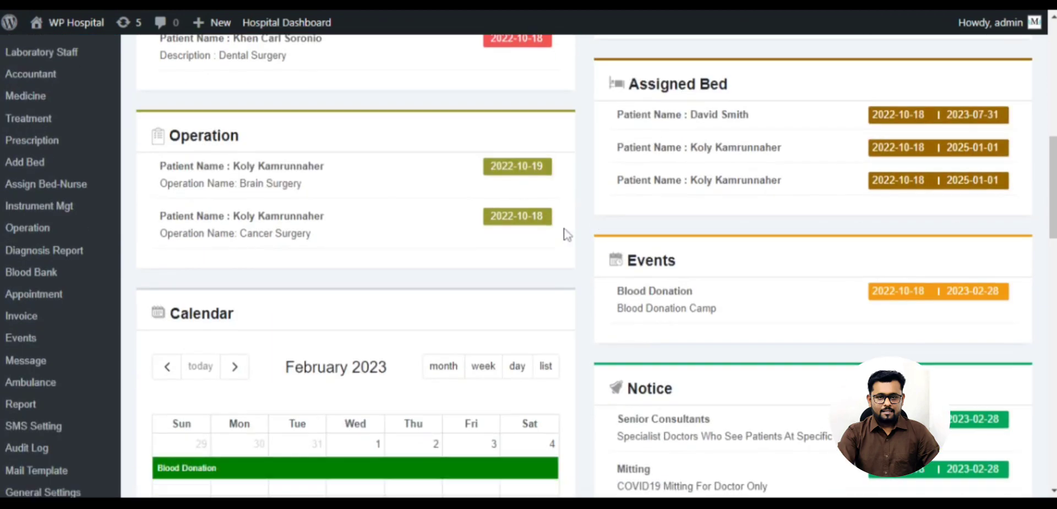
left_click_drag(239, 130, 172, 130)
double_click(693, 79)
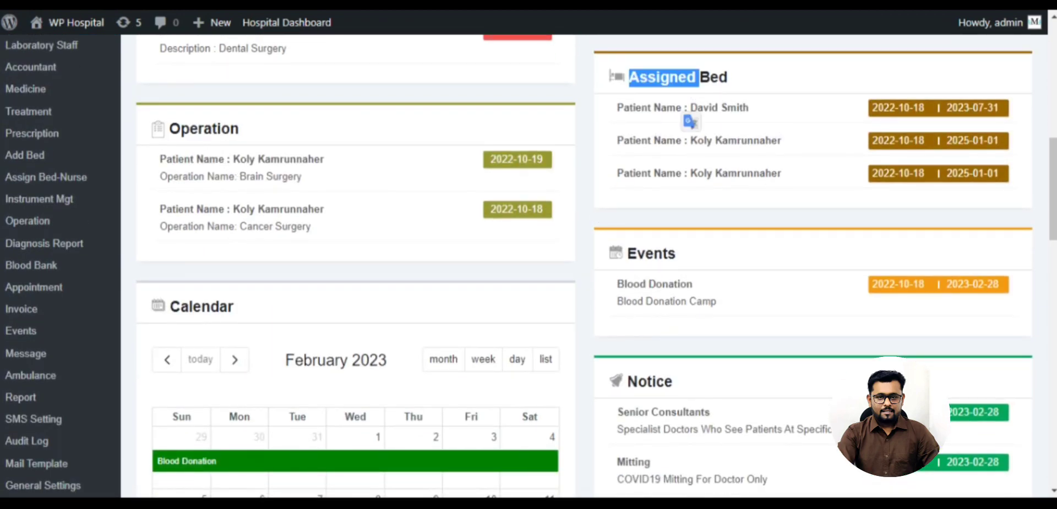
scroll(592, 231, "down", 3)
scroll(212, 300, "down", 2)
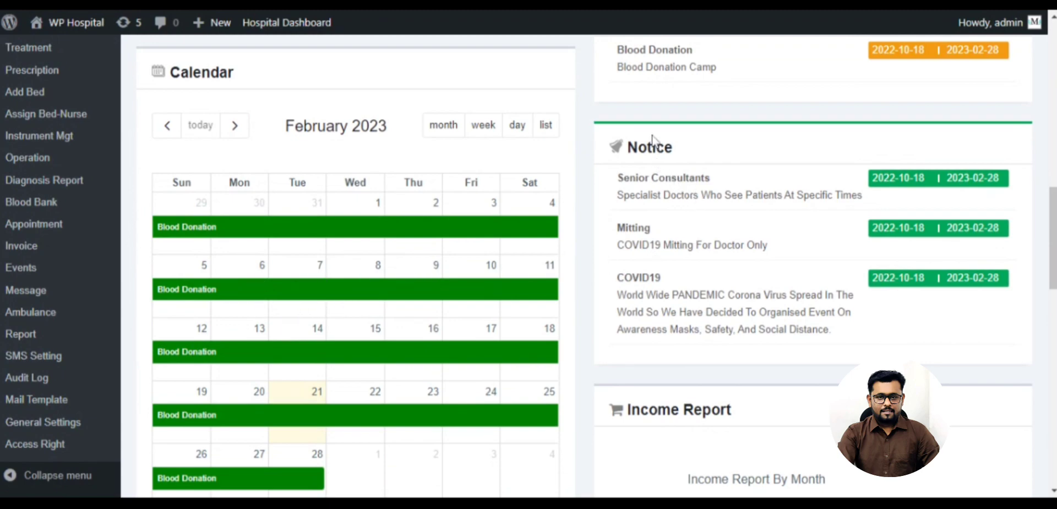
scroll(593, 264, "down", 3)
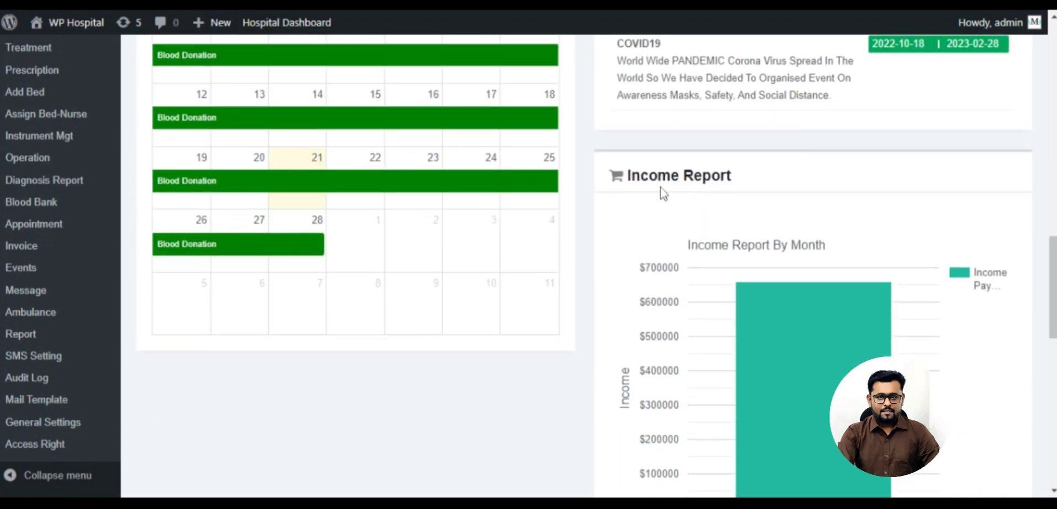
scroll(663, 193, "down", 5)
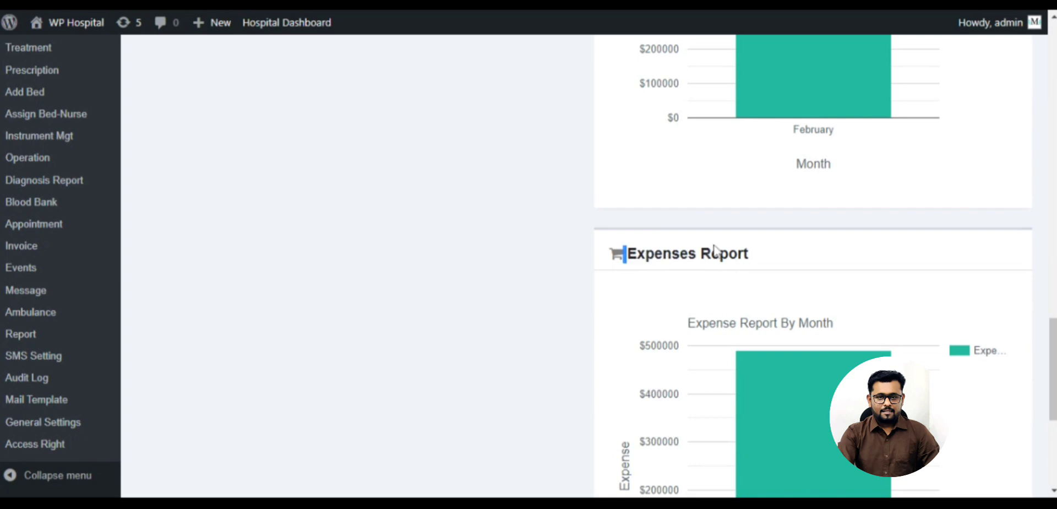
left_click_drag(715, 250, 749, 253)
scroll(750, 309, "down", 3)
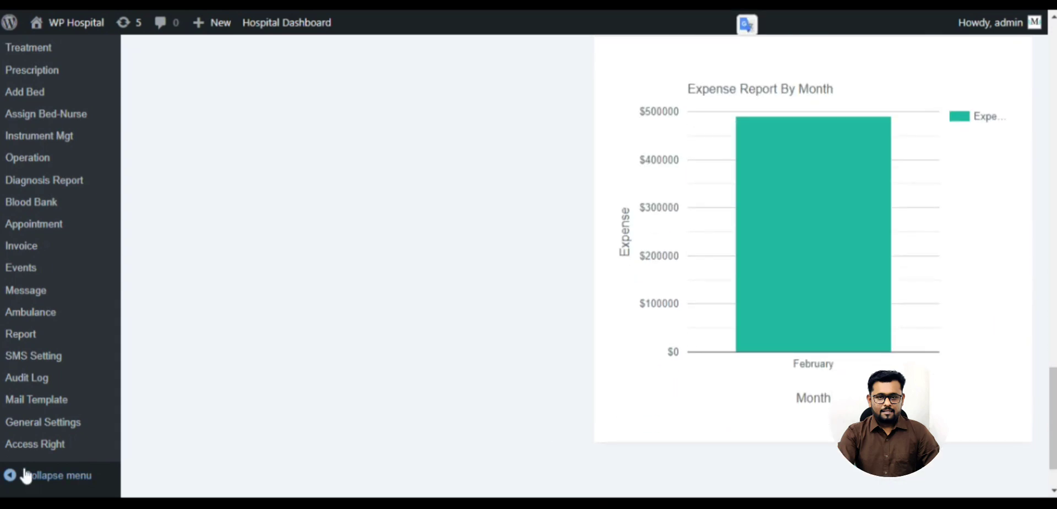
left_click(29, 431)
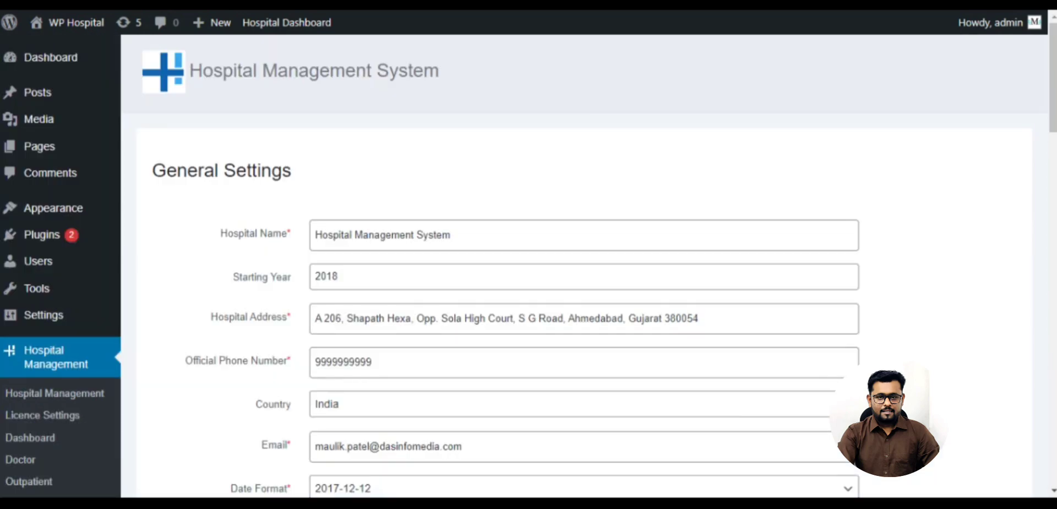
Review the Hospital Name and Date Format fields in General Settings.
left_click_drag(217, 234, 301, 237)
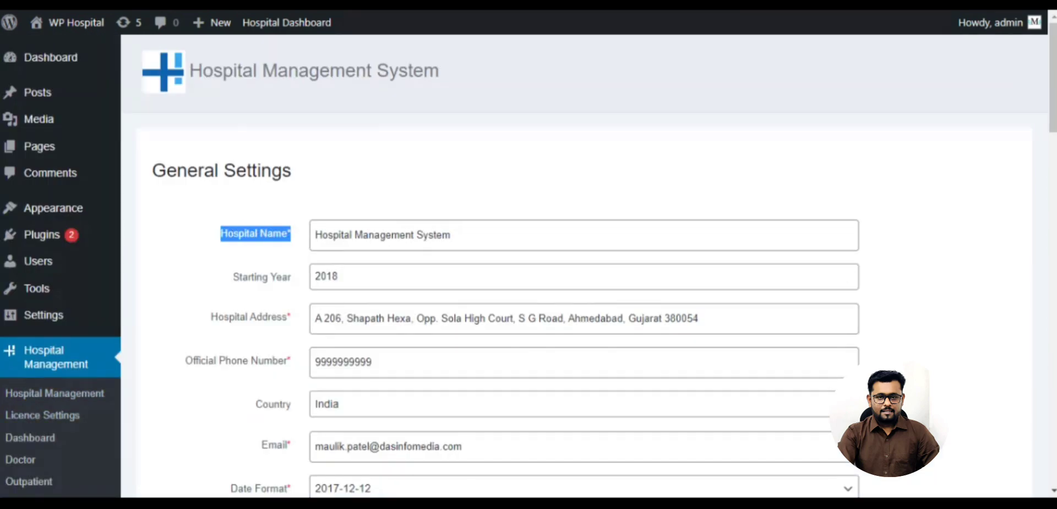
left_click(396, 237)
left_click_drag(451, 236, 306, 246)
scroll(321, 259, "down", 3)
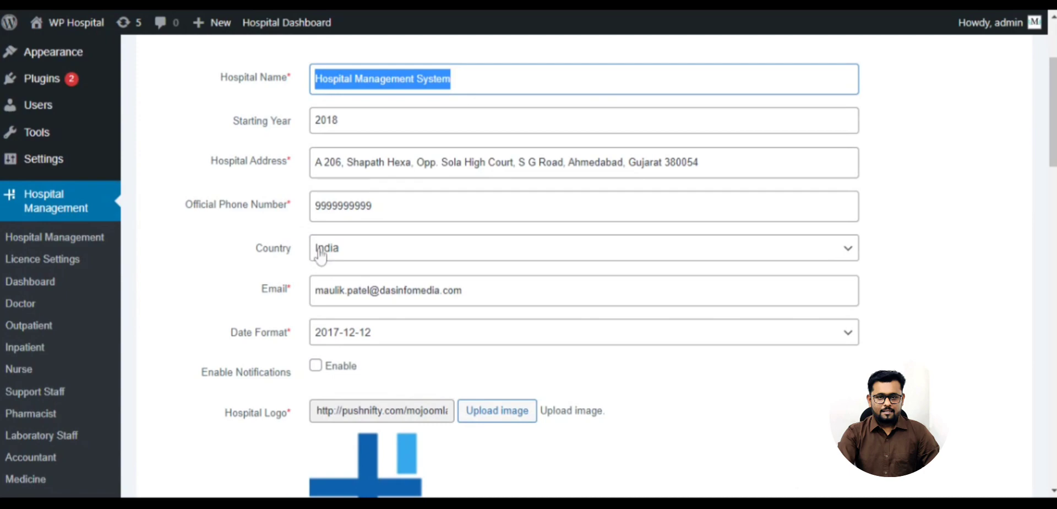
scroll(330, 260, "down", 3)
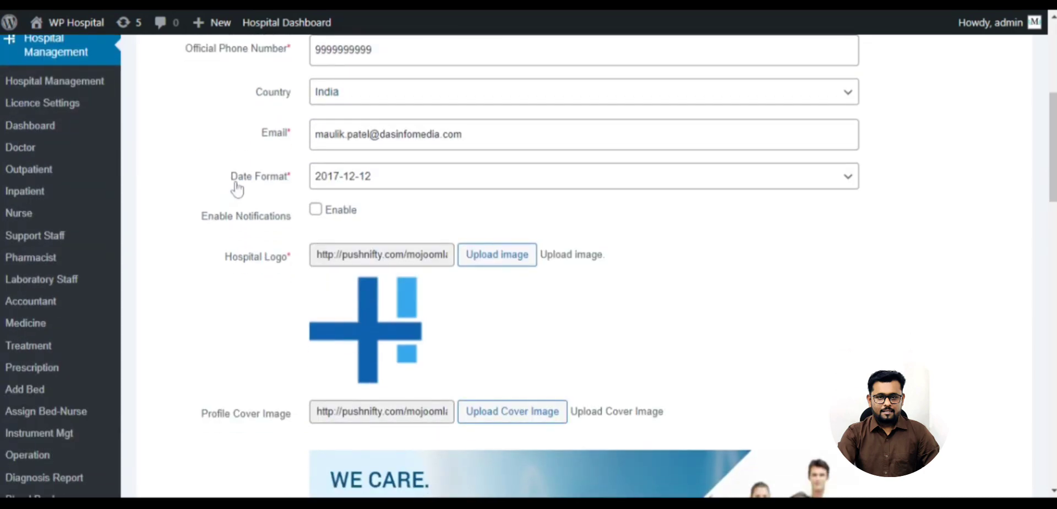
left_click_drag(231, 183, 288, 190)
left_click(331, 186)
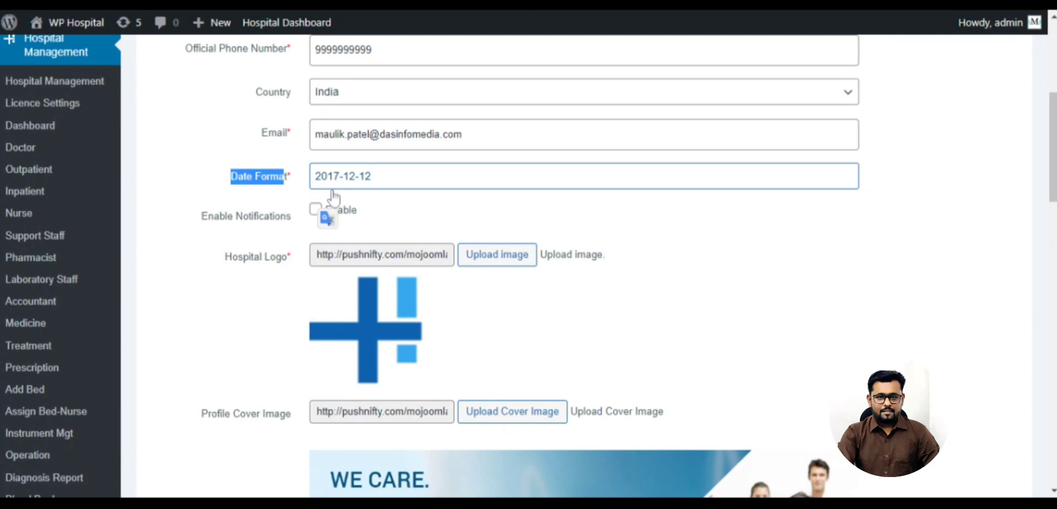
left_click(251, 220)
Check the Enable Notifications option, leaving it off, and review the Hospital Logo field.
left_click_drag(202, 219, 315, 218)
left_click(316, 211)
left_click(316, 212)
scroll(297, 193, "down", 3)
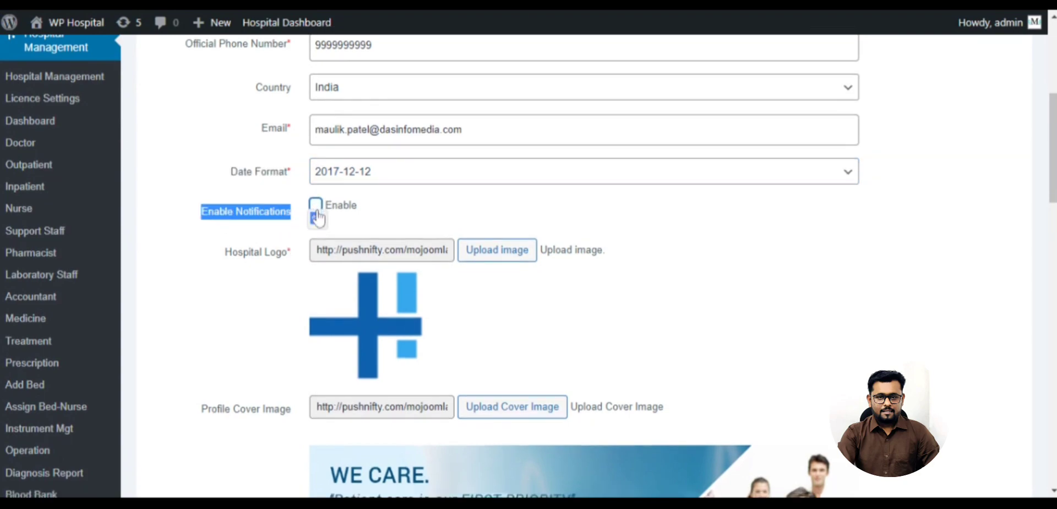
left_click_drag(223, 104, 284, 106)
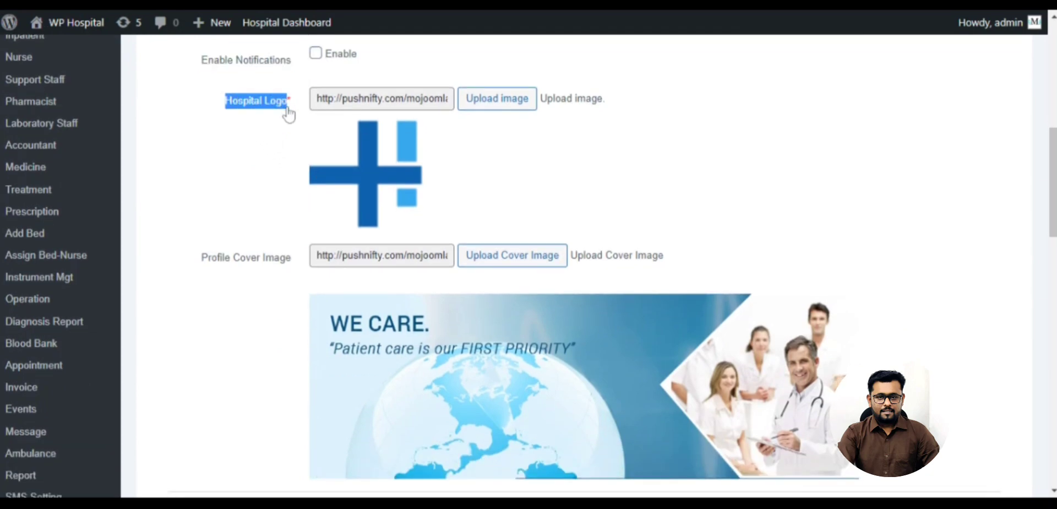
scroll(322, 222, "down", 3)
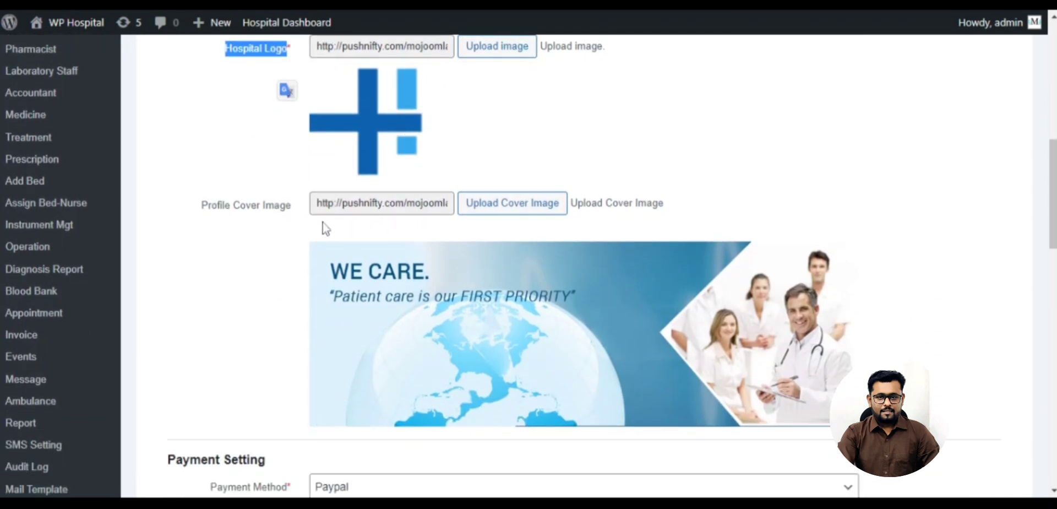
left_click_drag(201, 102, 287, 109)
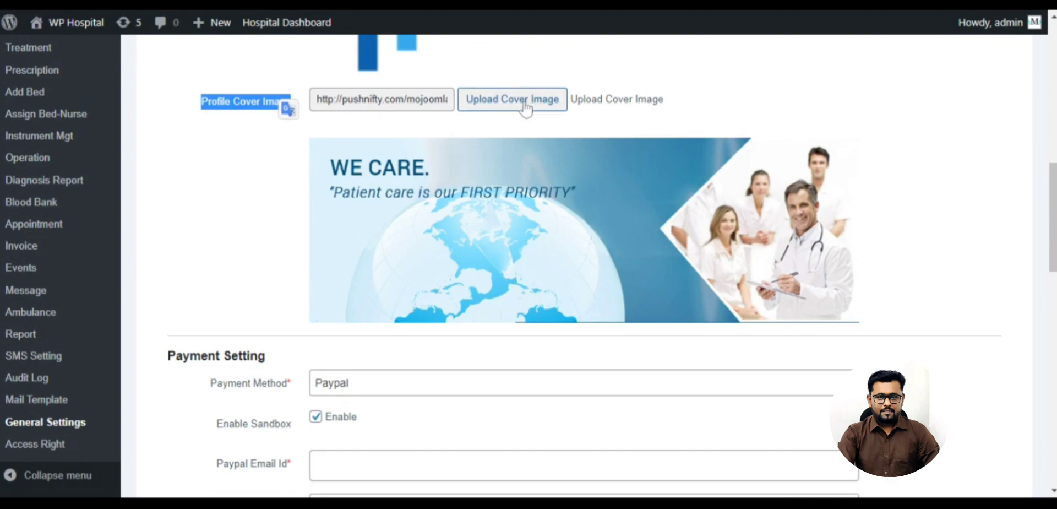
scroll(503, 156, "down", 5)
Review the Payment Setting fields: payment method, sandbox, PayPal e-mail and currency.
left_click_drag(167, 121, 264, 122)
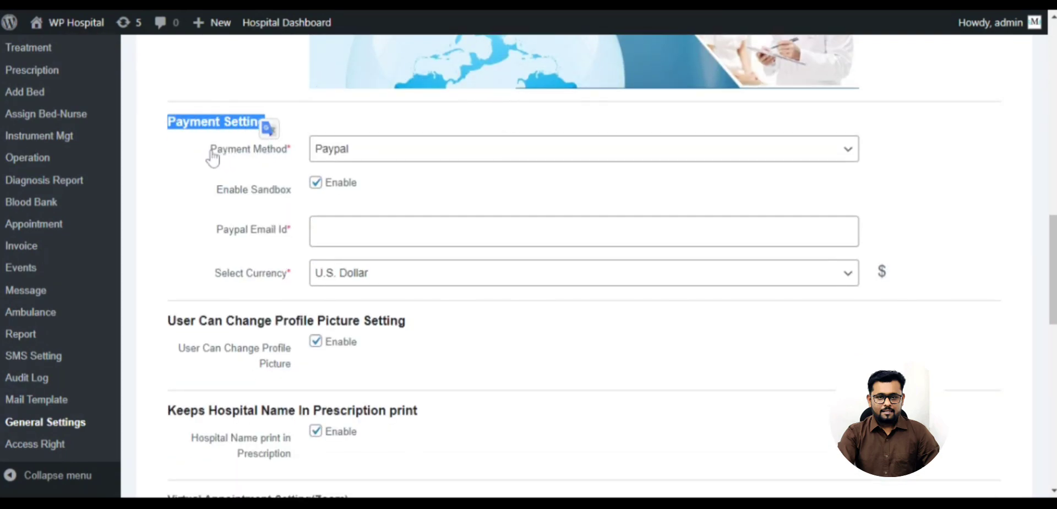
left_click_drag(210, 149, 288, 159)
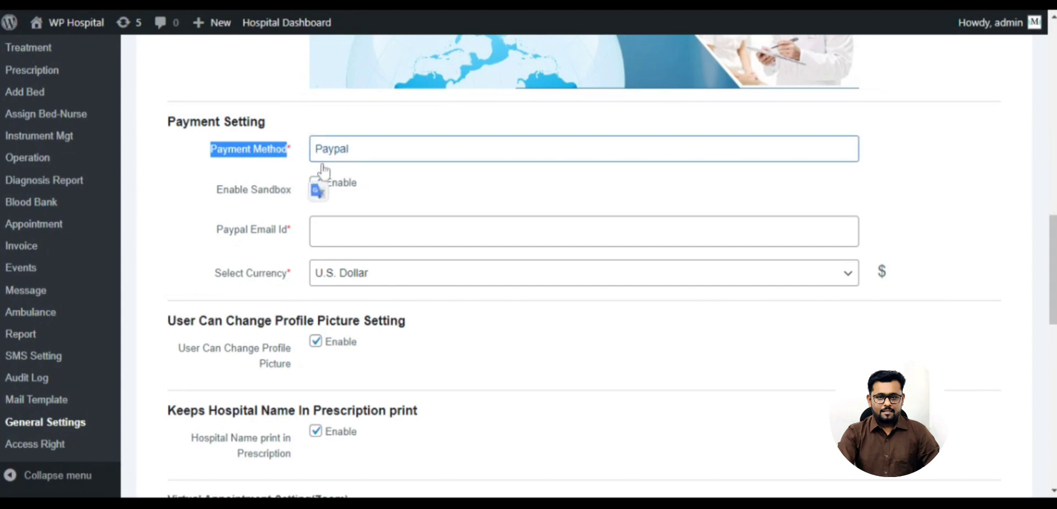
left_click(248, 193)
left_click_drag(220, 193, 306, 194)
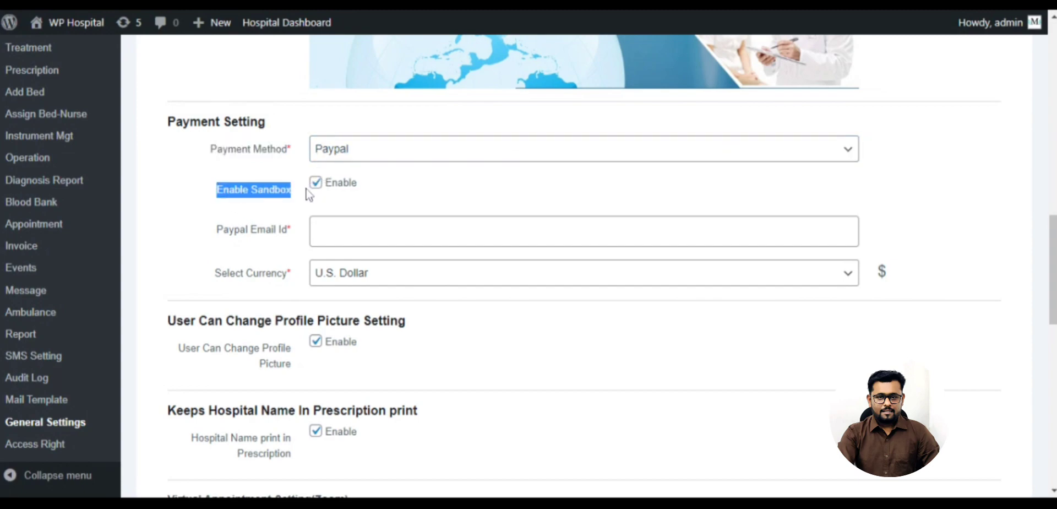
left_click(317, 231)
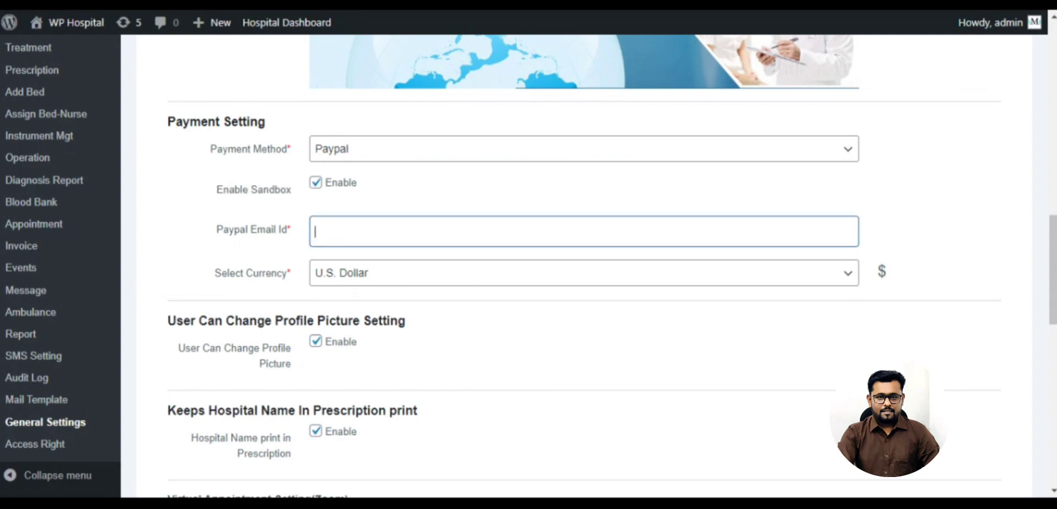
left_click_drag(217, 230, 293, 232)
left_click(334, 281)
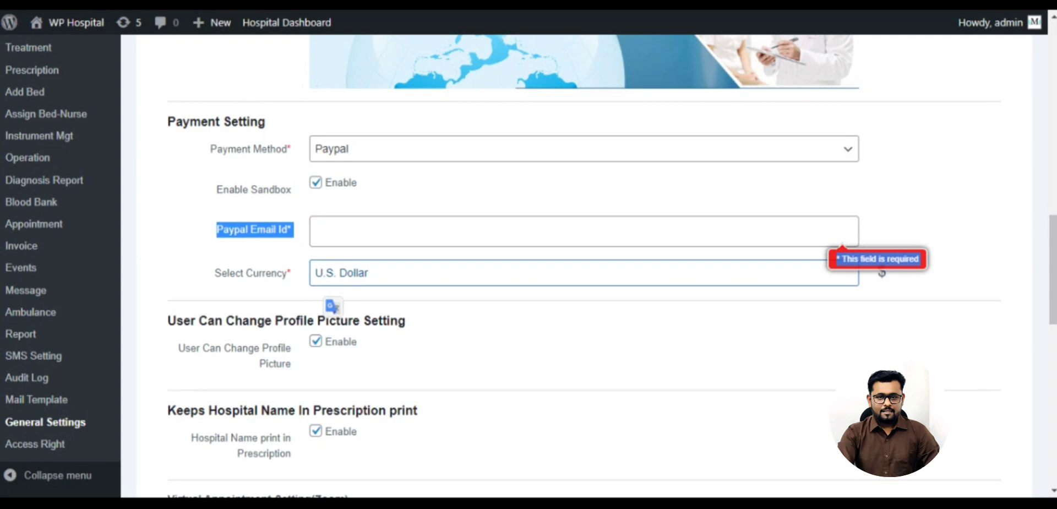
left_click(425, 301)
scroll(452, 322, "down", 7)
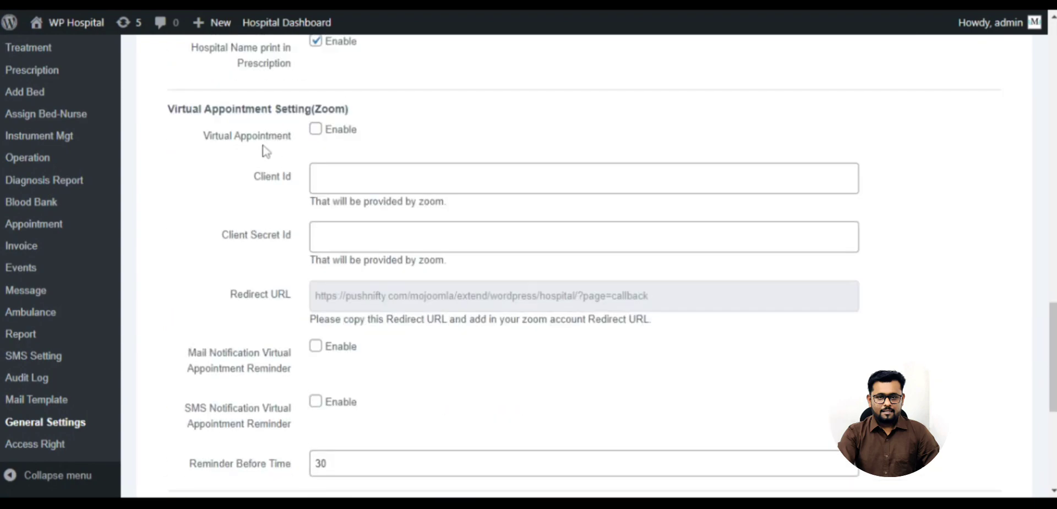
Enable Virtual Appointment under the Zoom settings, leaving Client Id empty, then go to Access Right.
left_click_drag(171, 108, 357, 119)
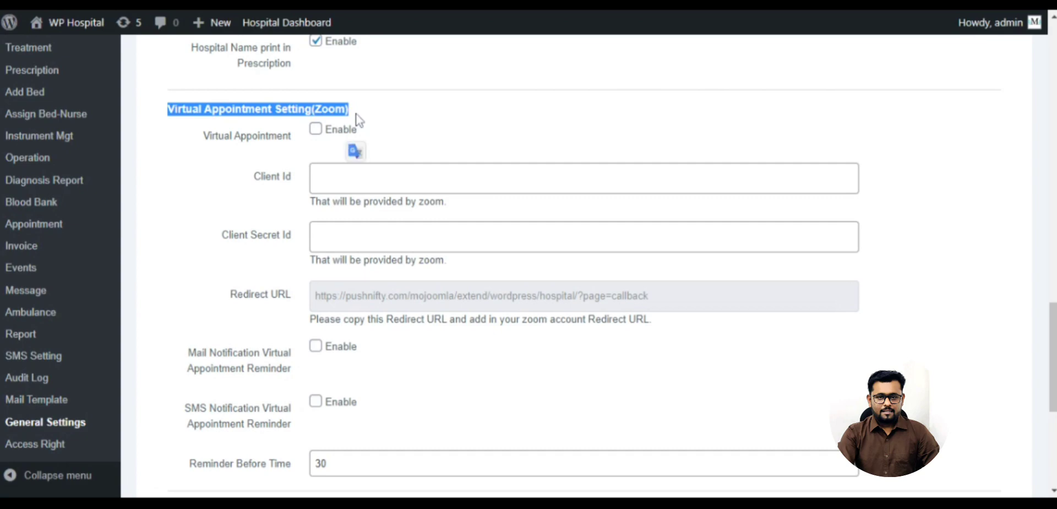
left_click_drag(203, 139, 316, 146)
left_click(315, 129)
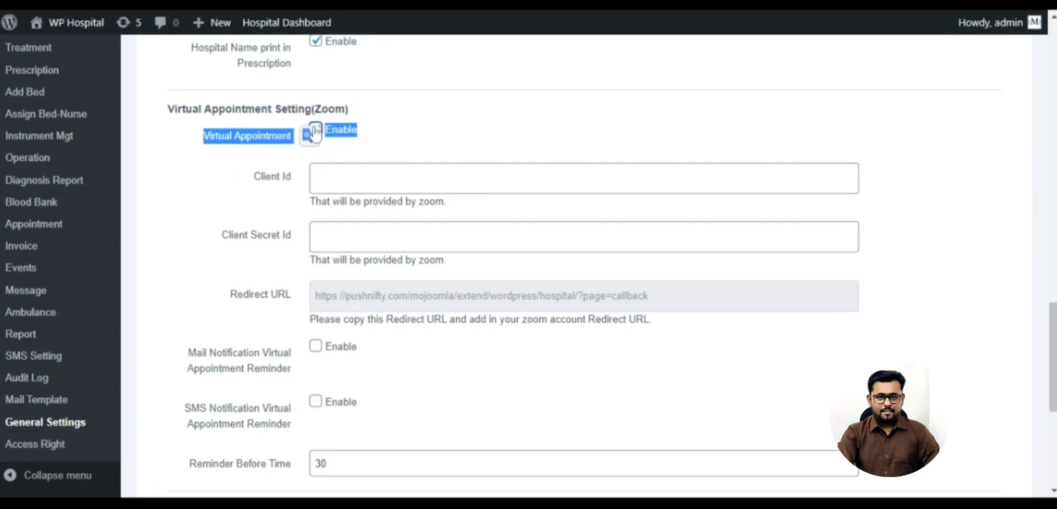
key("Tab")
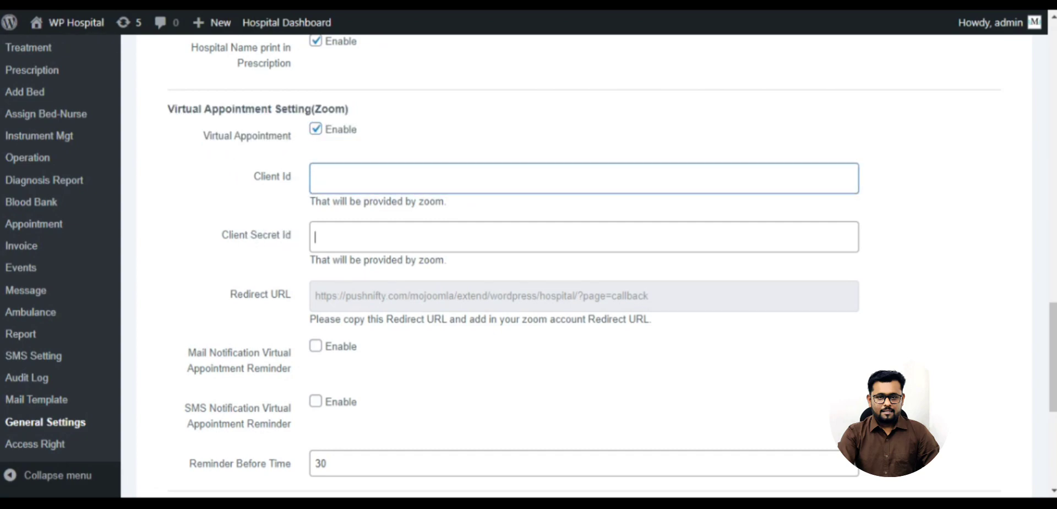
scroll(324, 236, "down", 3)
scroll(328, 230, "down", 3)
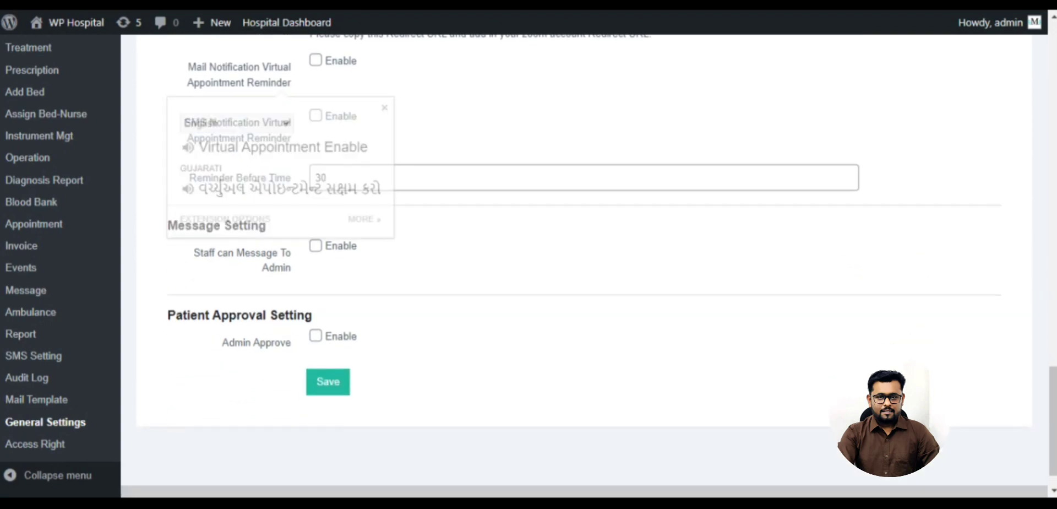
left_click(22, 450)
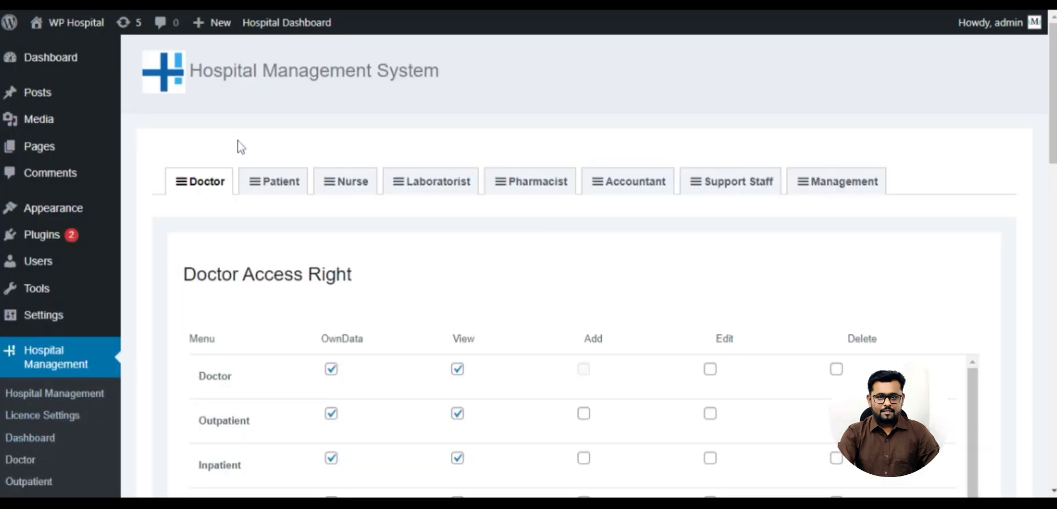
left_click_drag(183, 273, 353, 275)
scroll(333, 259, "down", 3)
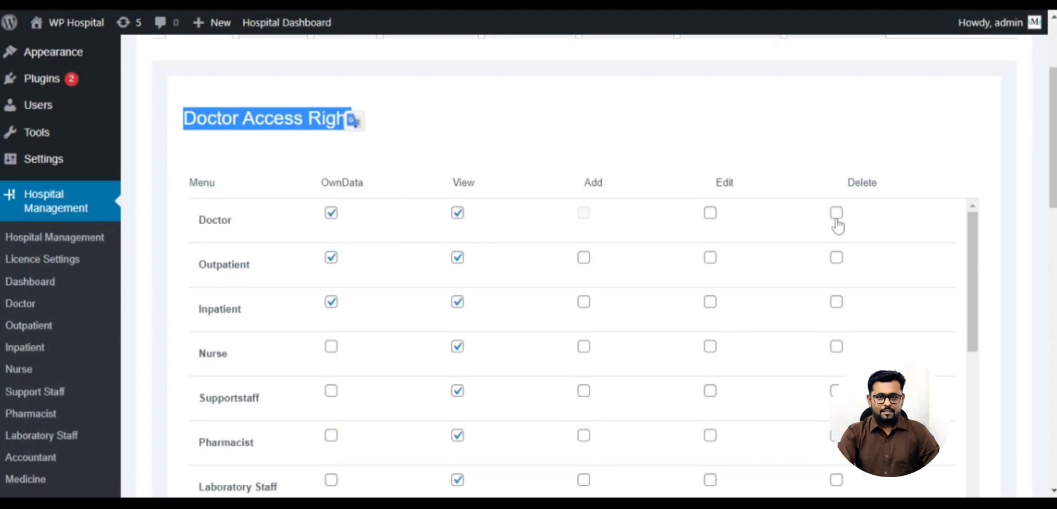
scroll(191, 275, "down", 10)
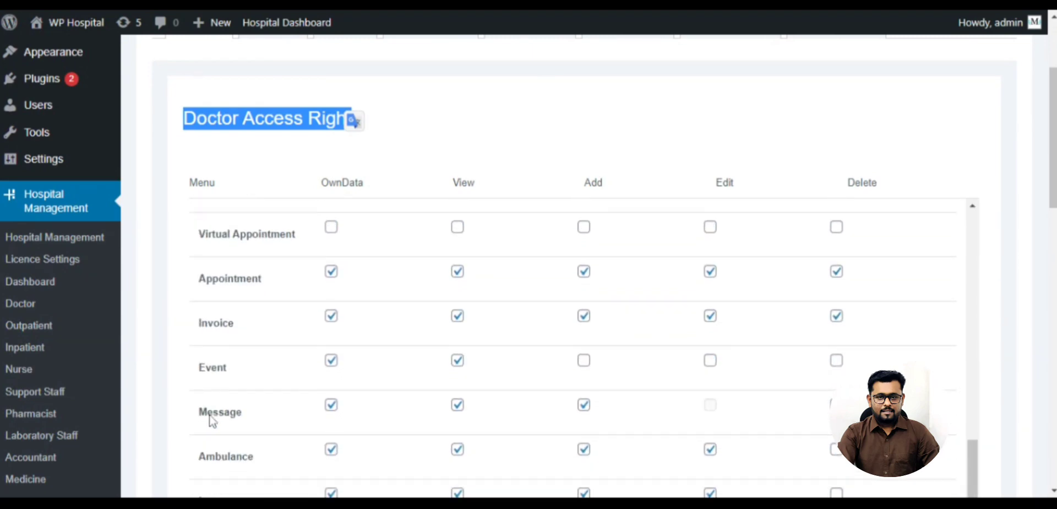
scroll(213, 421, "down", 5)
scroll(271, 342, "down", 5)
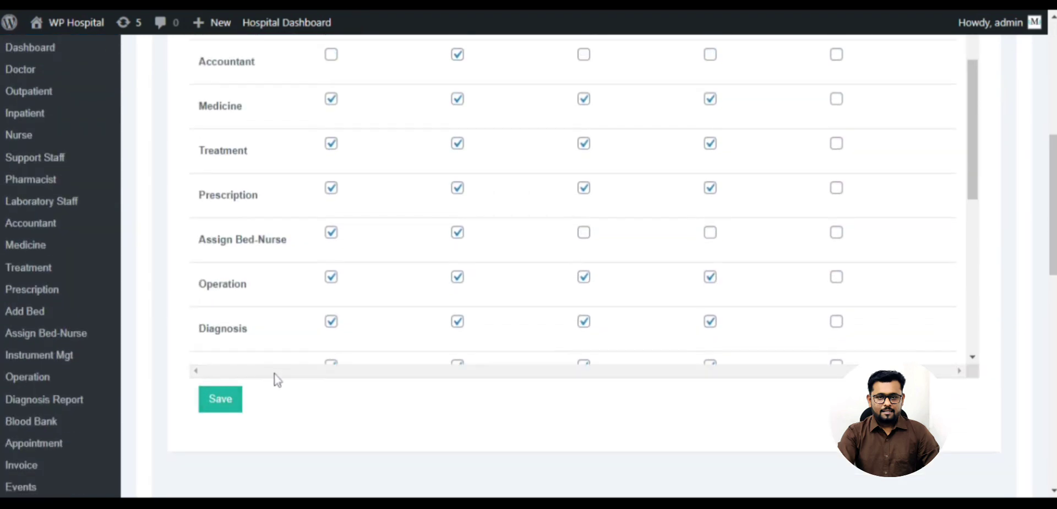
scroll(277, 380, "up", 15)
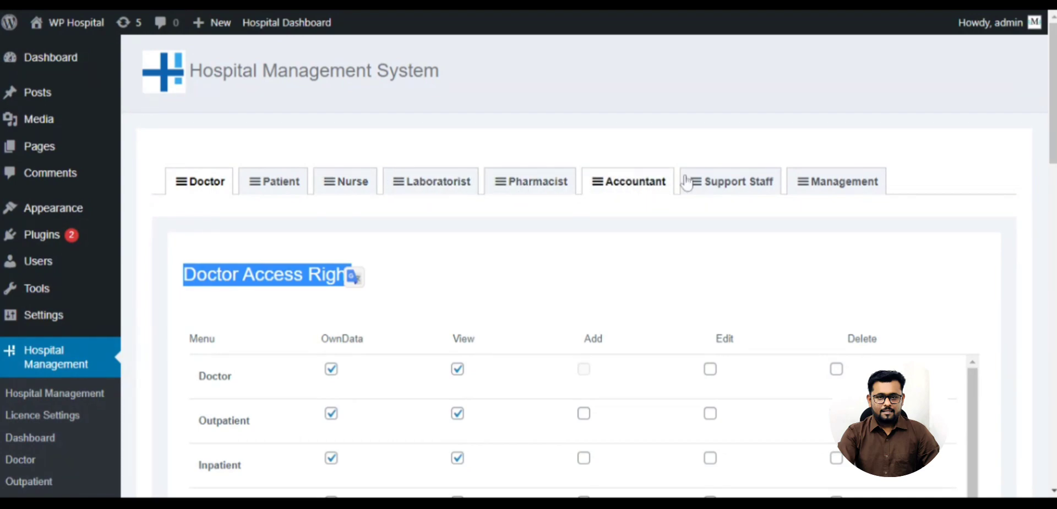
scroll(137, 385, "down", 7)
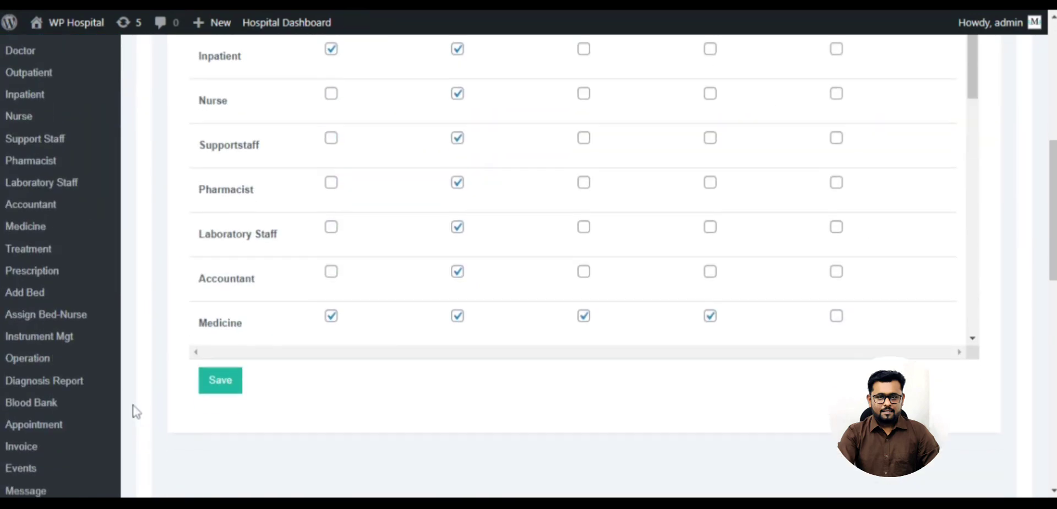
scroll(137, 412, "down", 4)
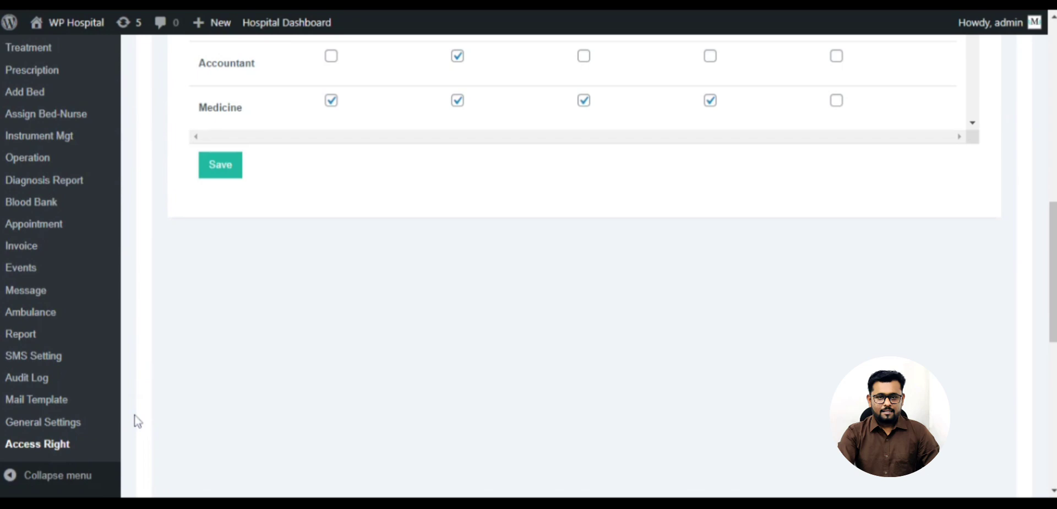
Inspect the patient registration email's subject and body, scroll the other templates, then open Audit Log.
left_click(36, 400)
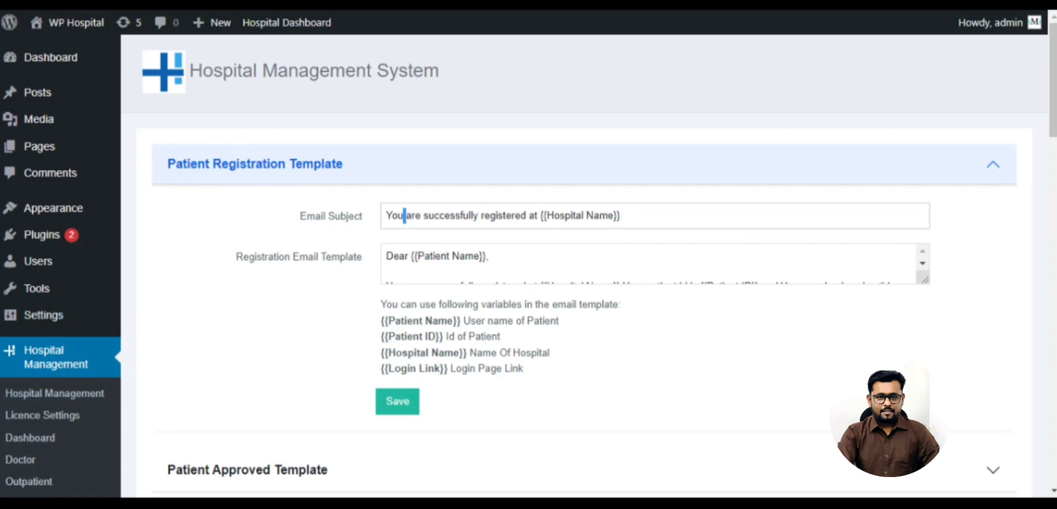
double_click(431, 256)
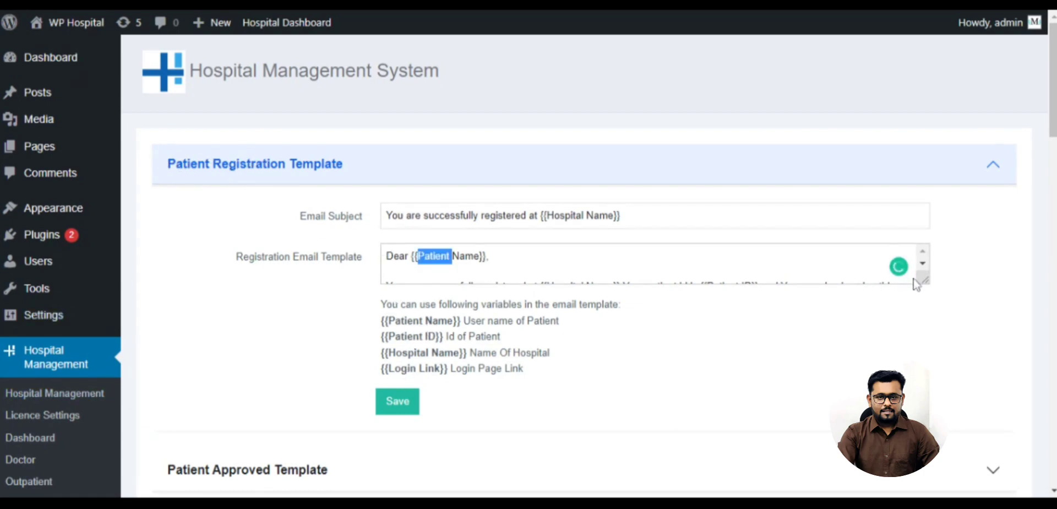
left_click_drag(914, 279, 923, 346)
left_click_drag(424, 332, 387, 254)
left_click(452, 270)
left_click_drag(620, 215, 397, 215)
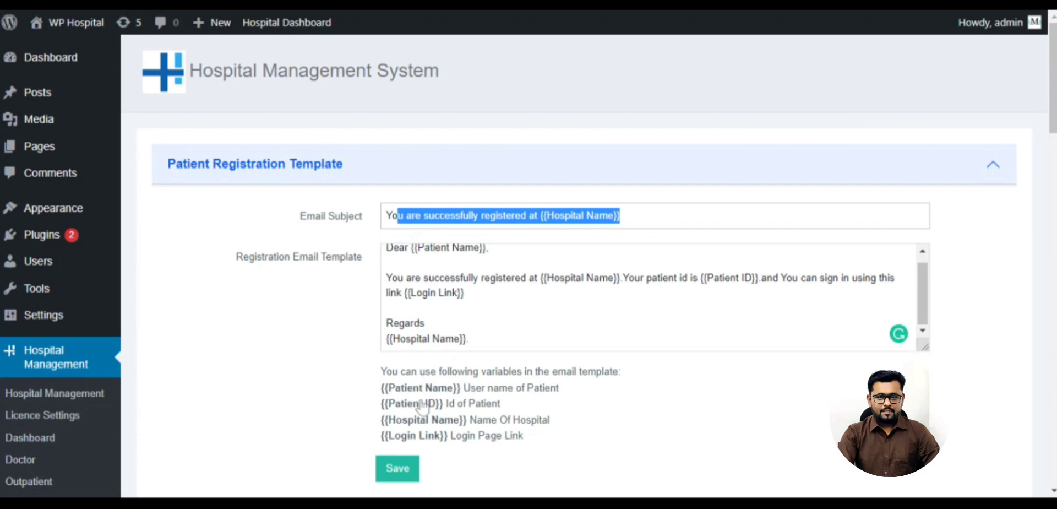
scroll(236, 363, "down", 5)
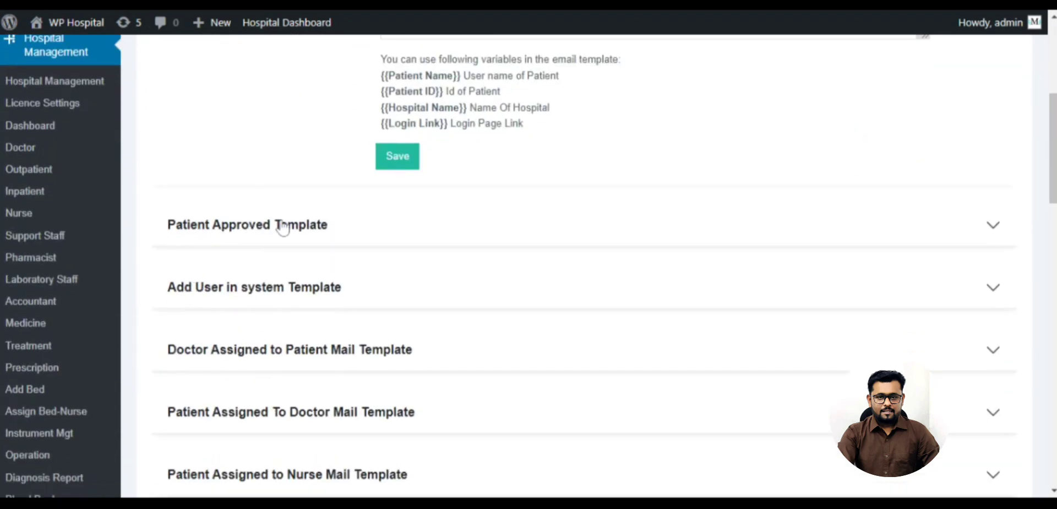
scroll(224, 241, "down", 3)
scroll(226, 243, "down", 9)
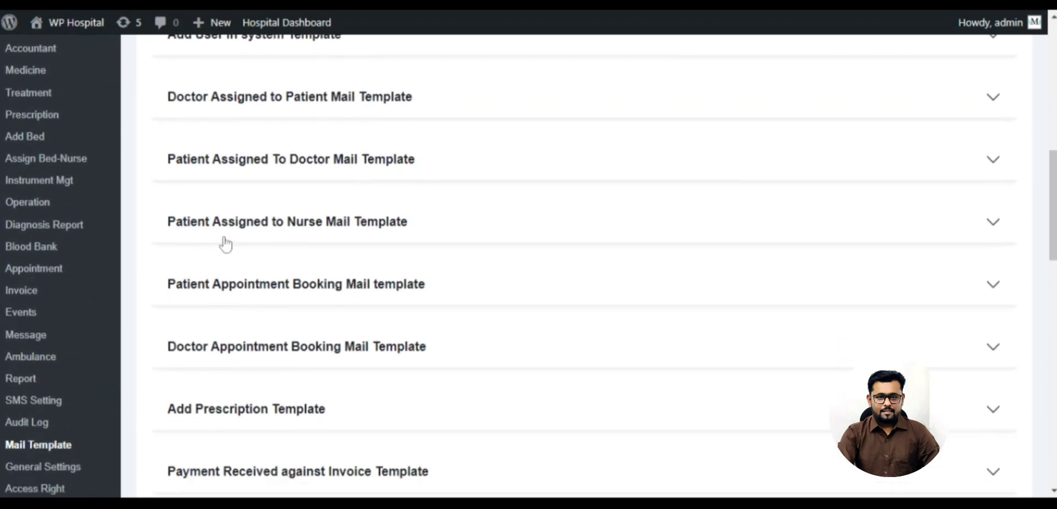
scroll(225, 243, "down", 7)
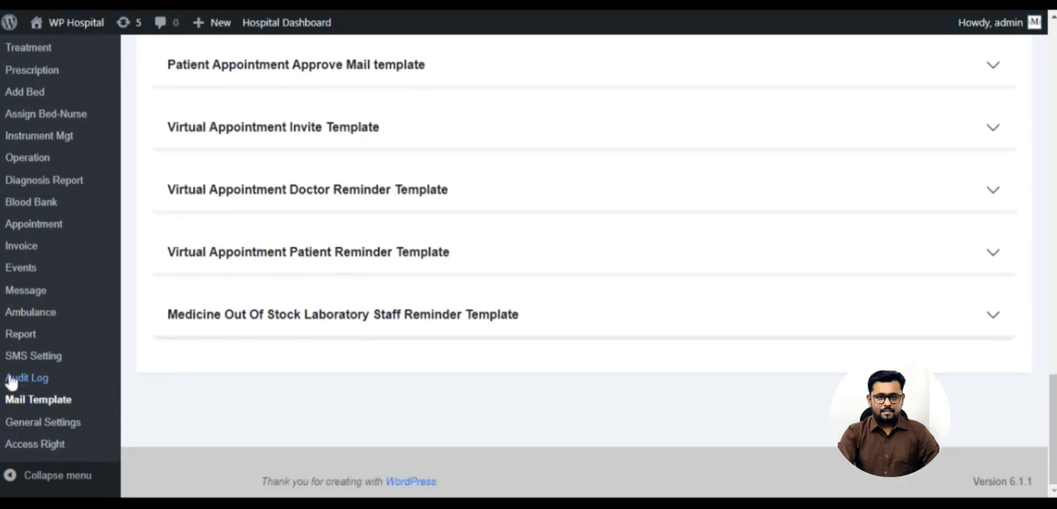
left_click(27, 377)
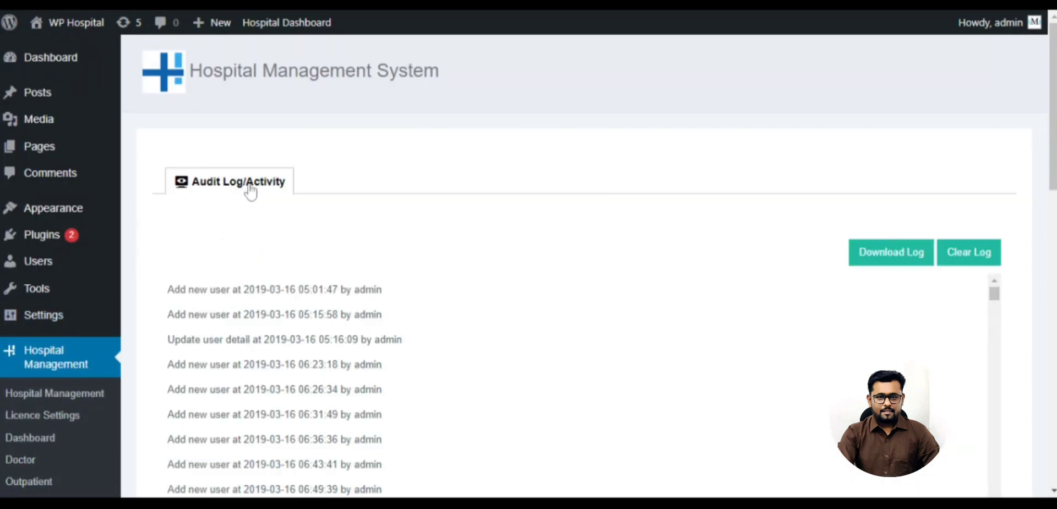
Scroll through the audit log's 2019-03-16 admin actions, from new users to operation details.
scroll(245, 211, "down", 5)
scroll(246, 211, "down", 3)
scroll(246, 211, "up", 7)
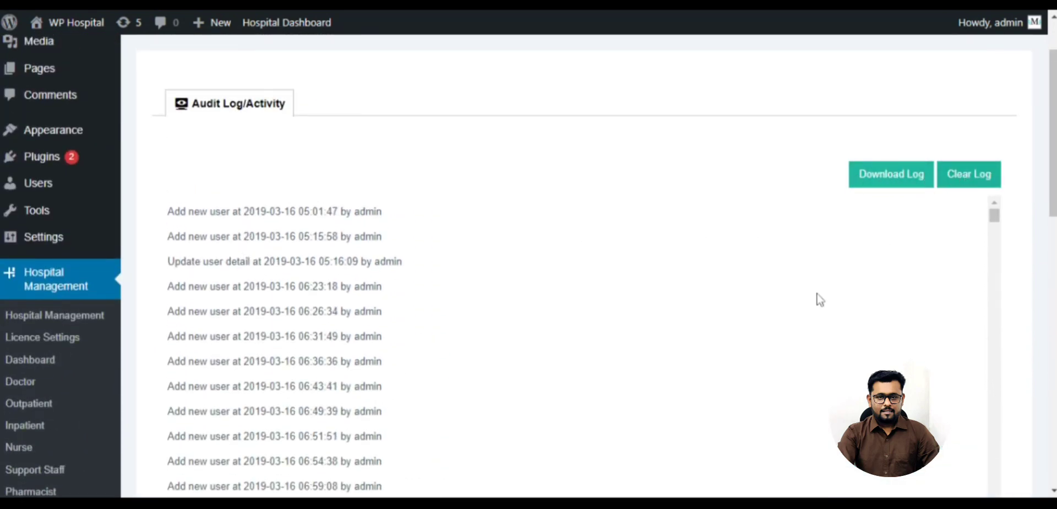
scroll(818, 299, "down", 8)
scroll(190, 479, "down", 10)
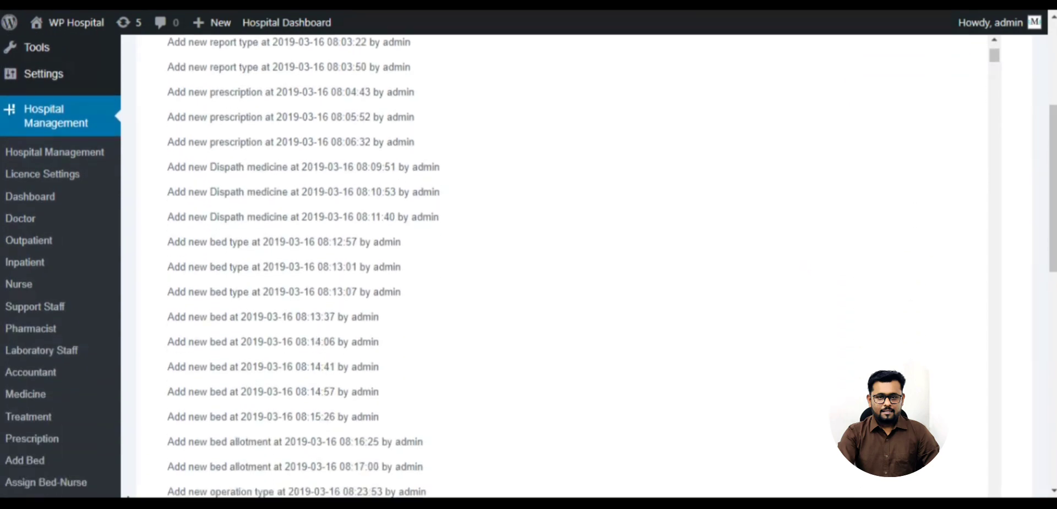
scroll(125, 488, "down", 5)
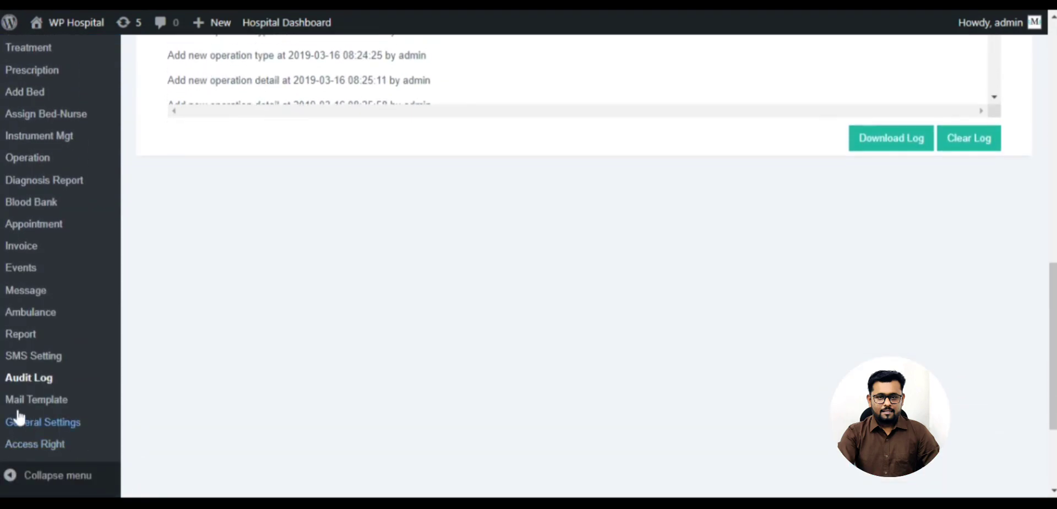
On the SMS Setting page, change the message service from Clickatell to MSG91.
left_click(26, 357)
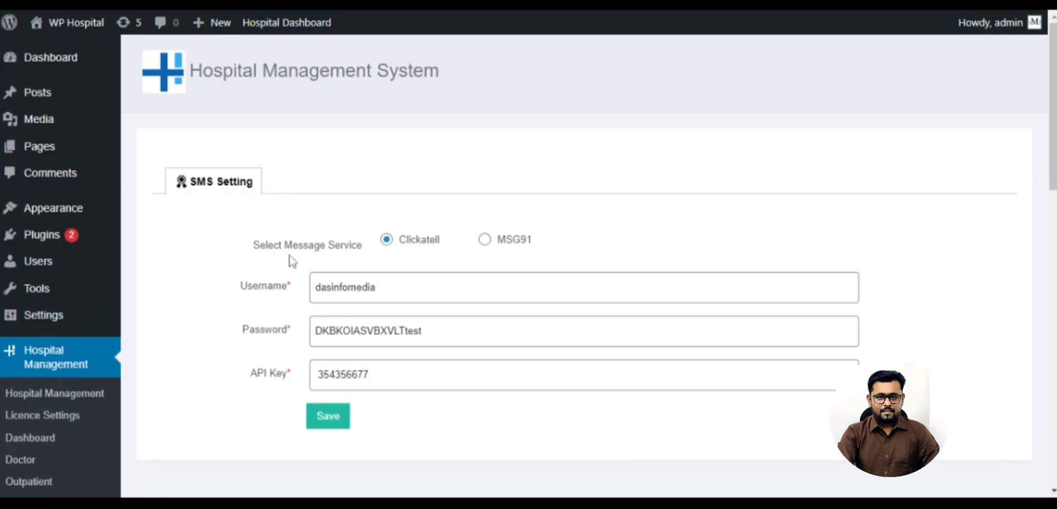
double_click(424, 242)
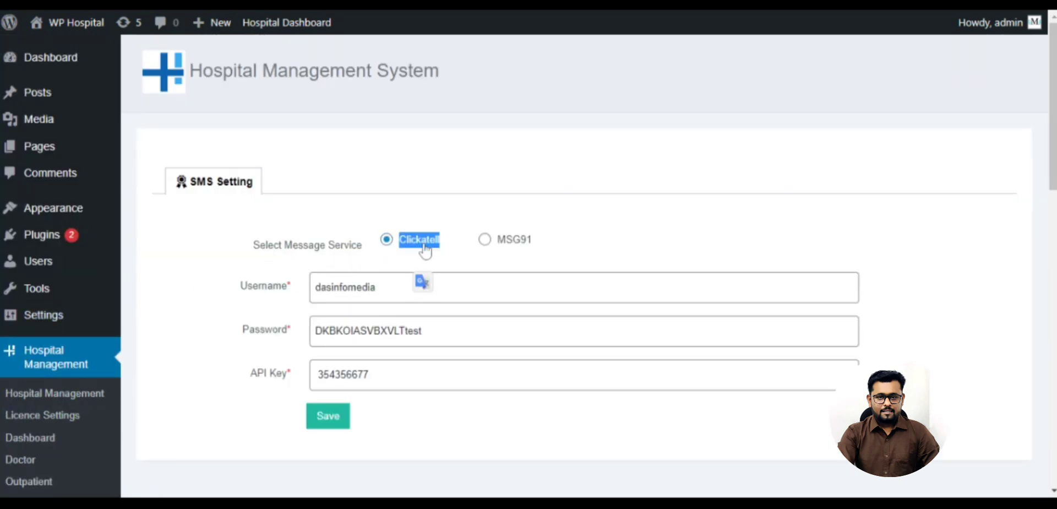
double_click(509, 243)
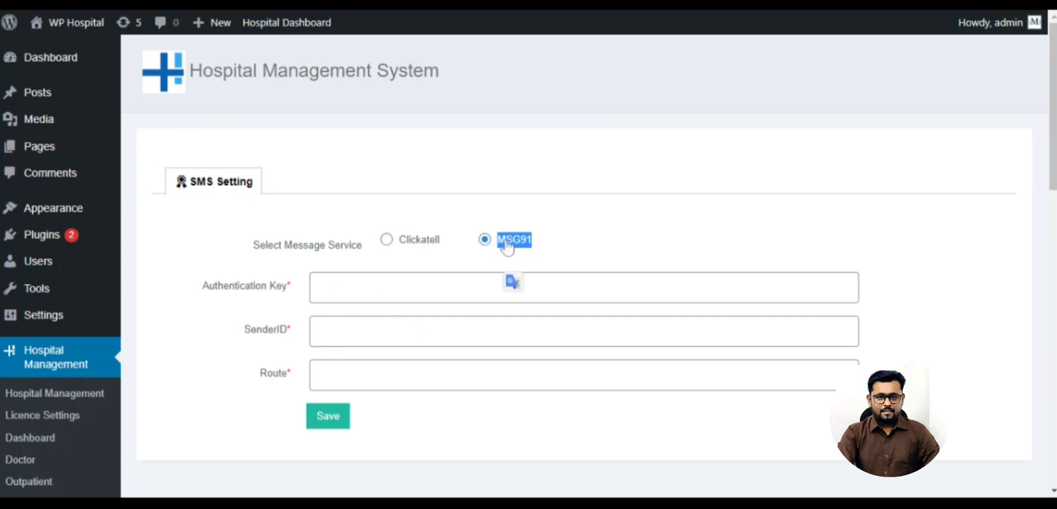
scroll(118, 389, "down", 10)
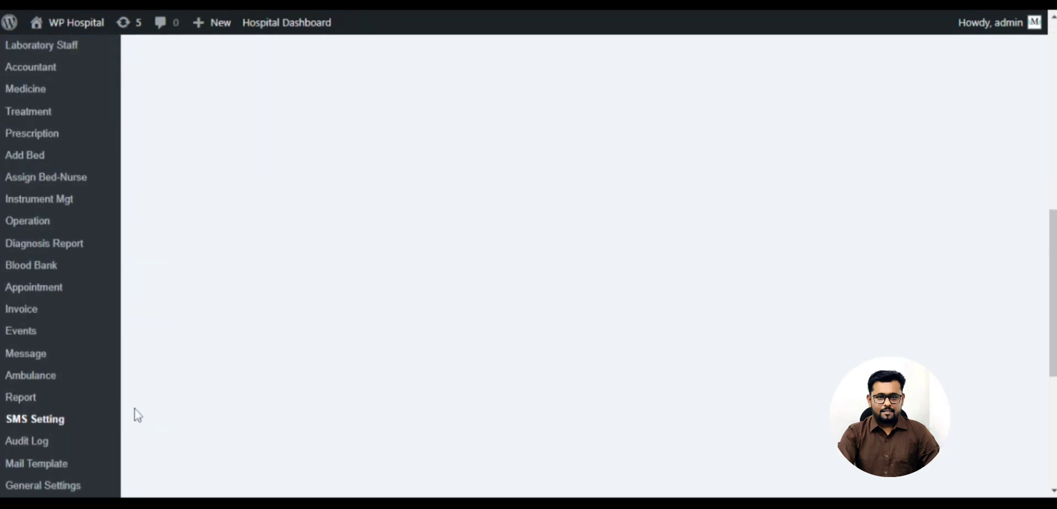
scroll(137, 415, "up", 6)
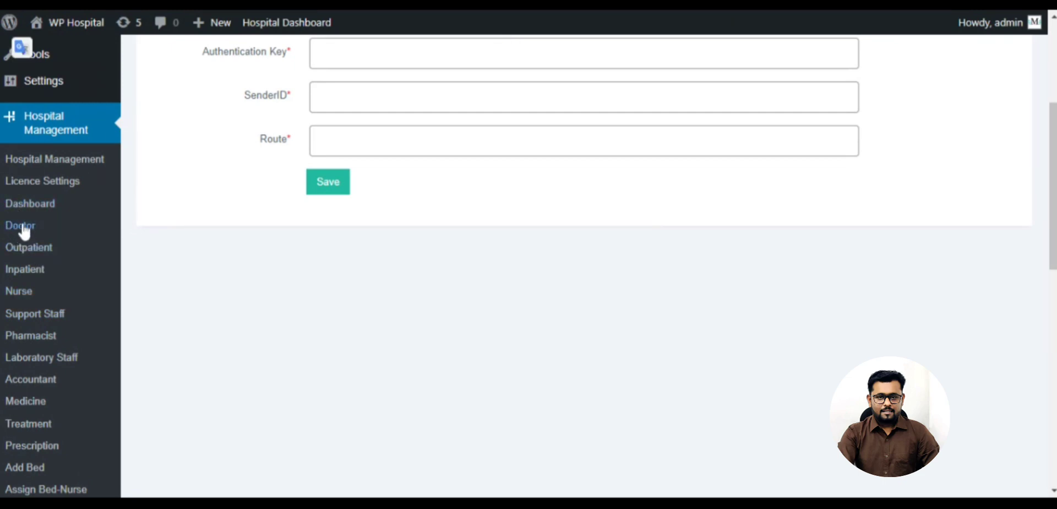
Open the Doctor List and scroll through its three Cardiology and Neurology doctors.
left_click(22, 227)
scroll(264, 254, "down", 2)
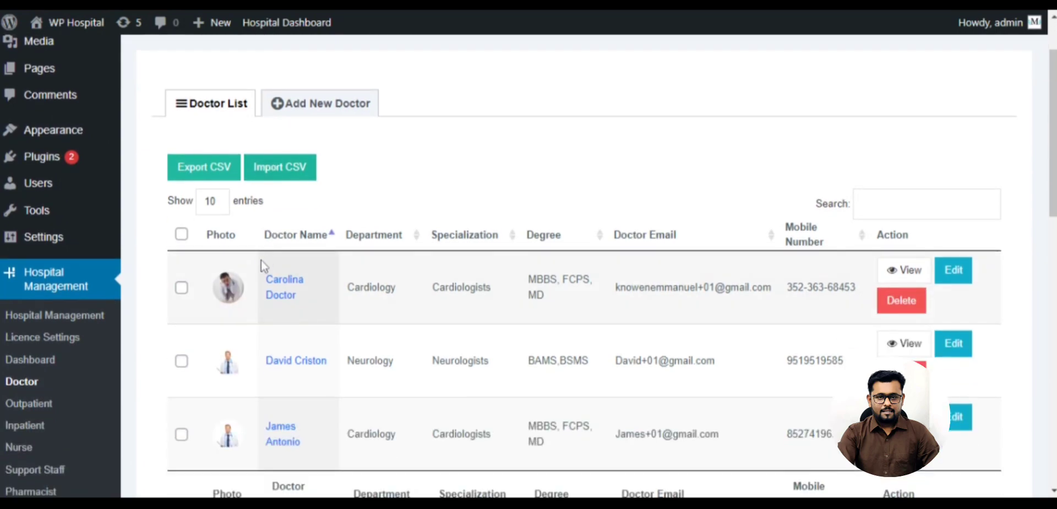
scroll(230, 269, "down", 4)
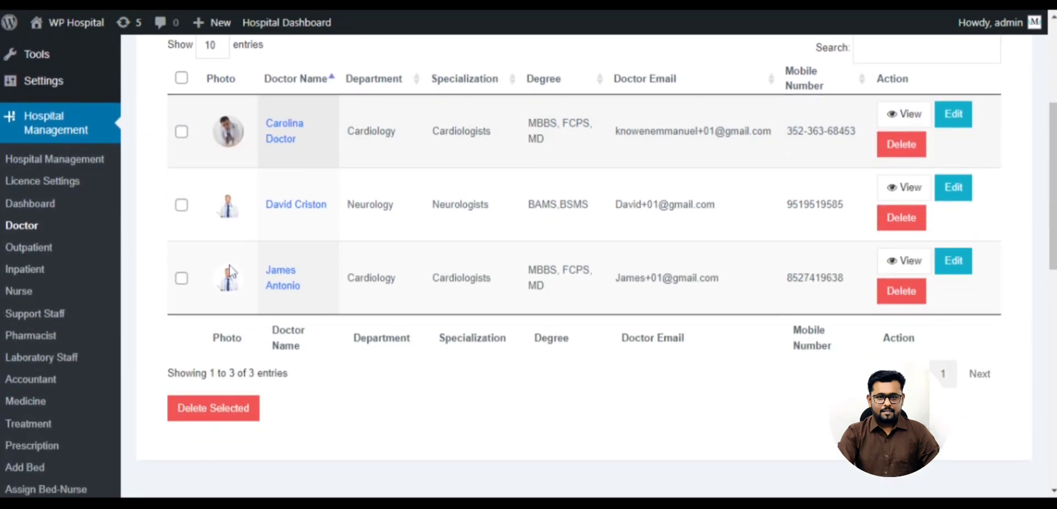
scroll(253, 233, "up", 4)
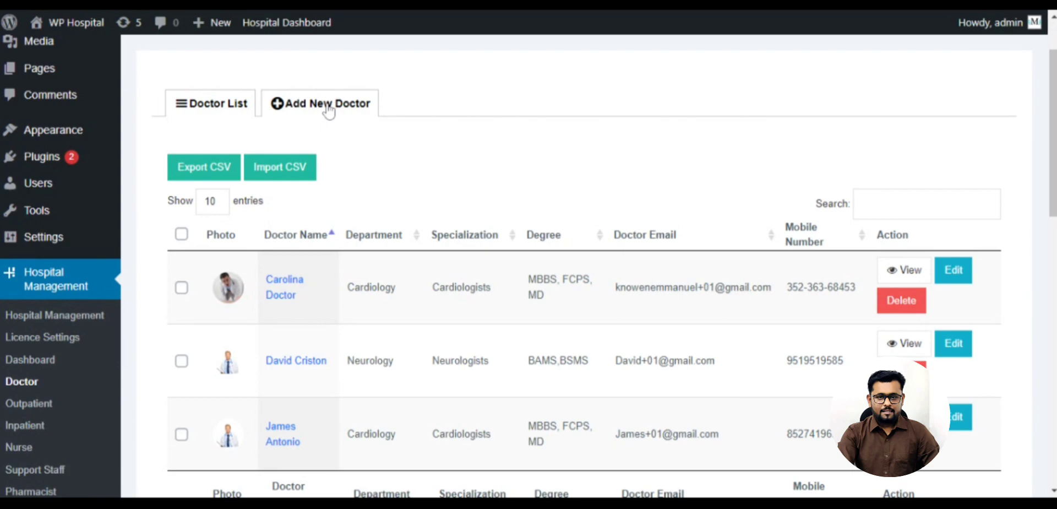
scroll(331, 231, "down", 3)
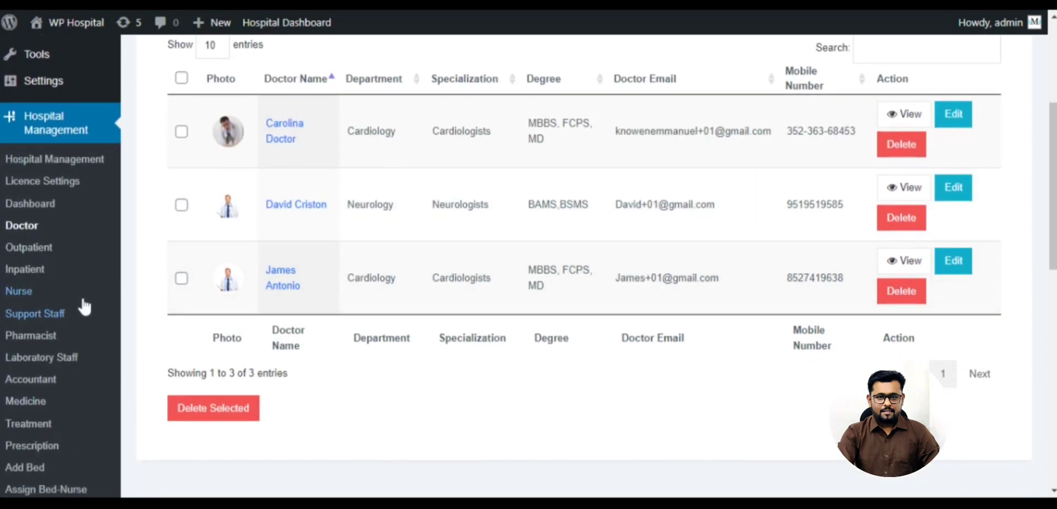
Open the Outpatient list and scroll through the patients.
left_click(29, 249)
scroll(265, 220, "down", 5)
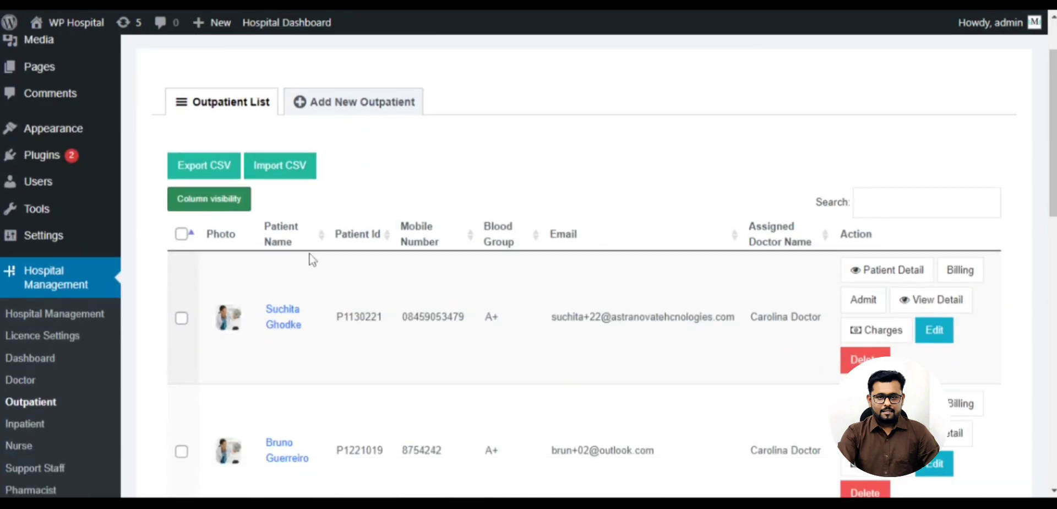
scroll(283, 174, "down", 3)
scroll(278, 177, "up", 10)
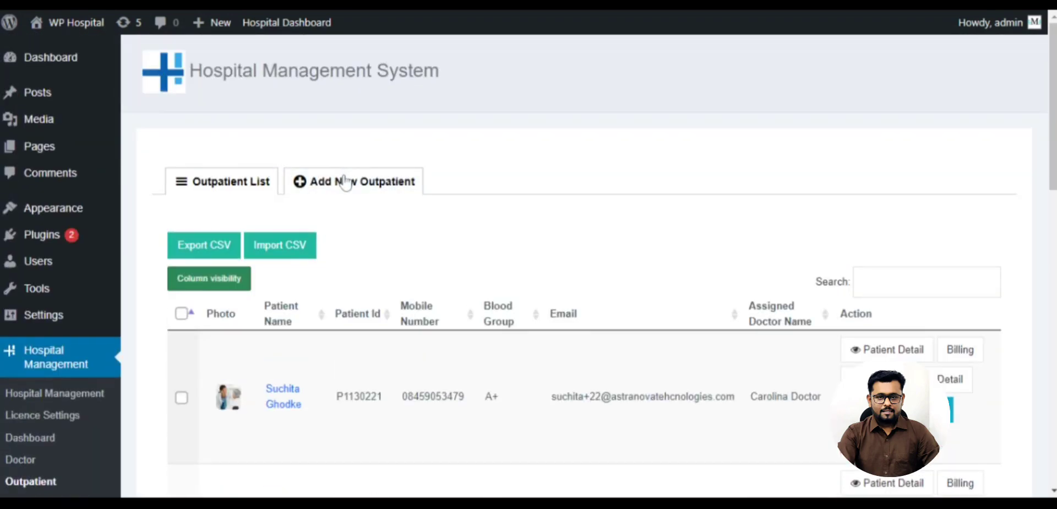
Look over the Add New Outpatient form and its Patient Id, then return to the patient list.
left_click(345, 182)
scroll(384, 250, "down", 3)
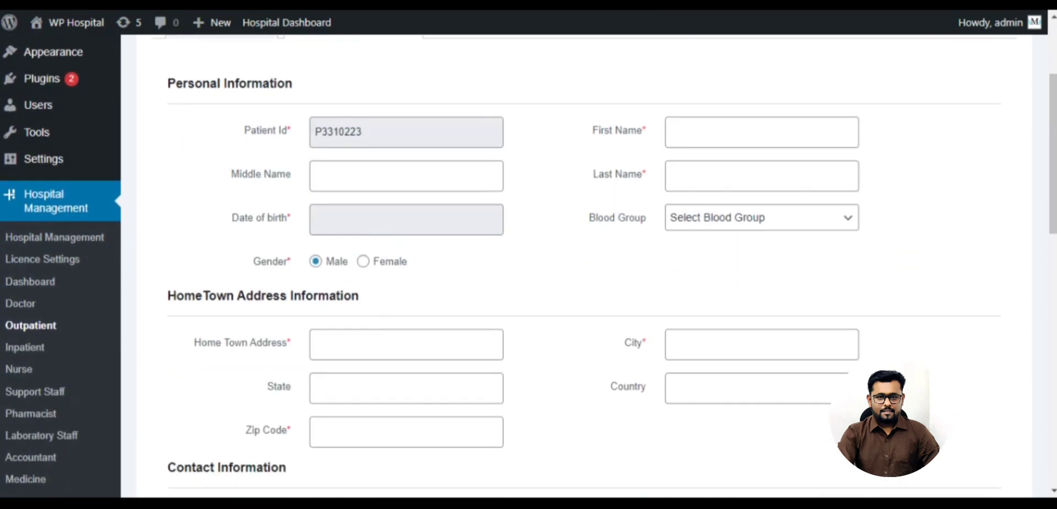
left_click_drag(245, 135, 293, 136)
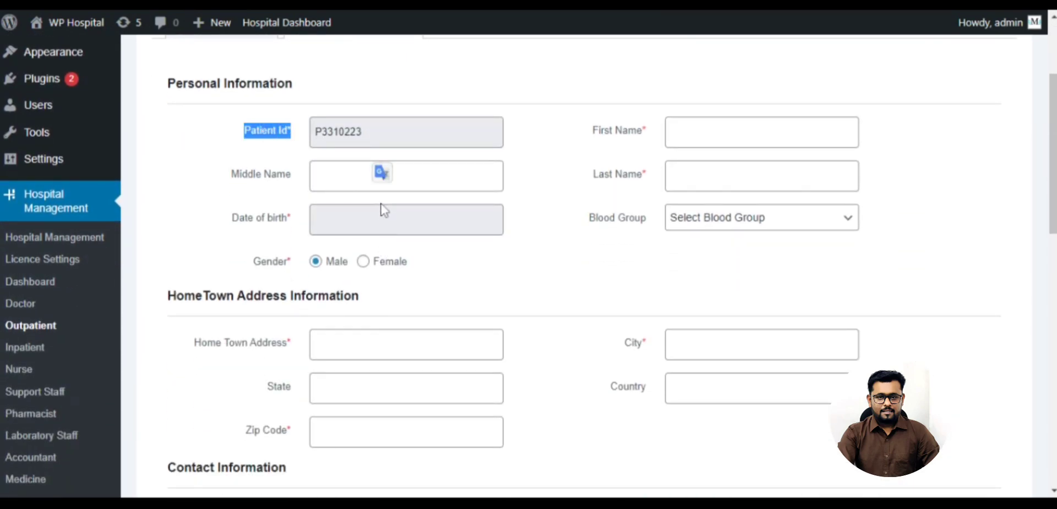
scroll(384, 209, "down", 10)
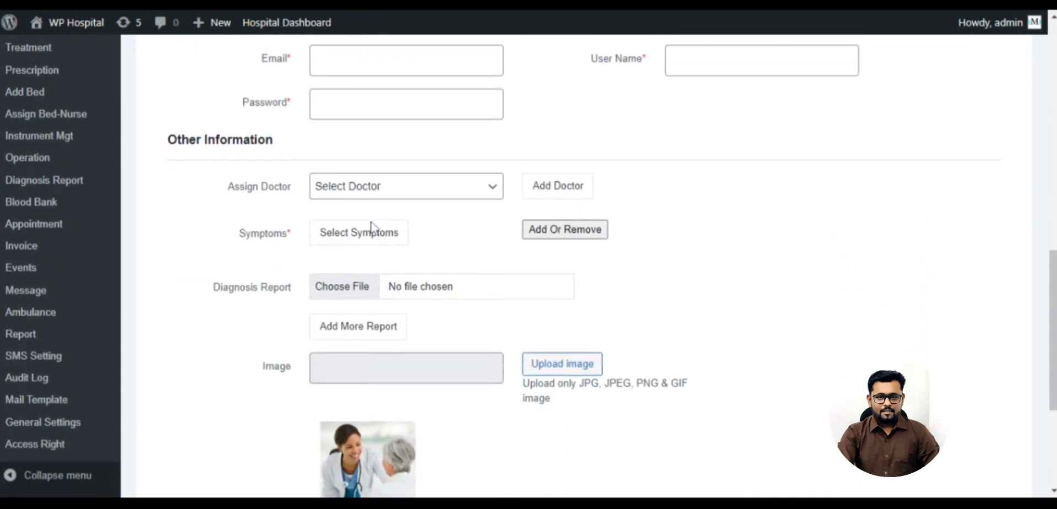
scroll(370, 226, "down", 4)
scroll(366, 228, "up", 11)
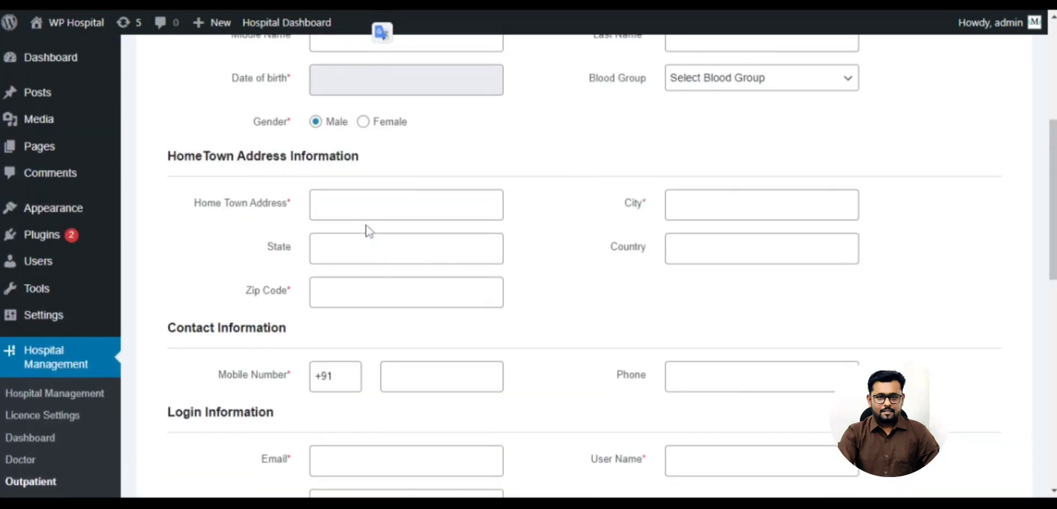
scroll(369, 230, "up", 5)
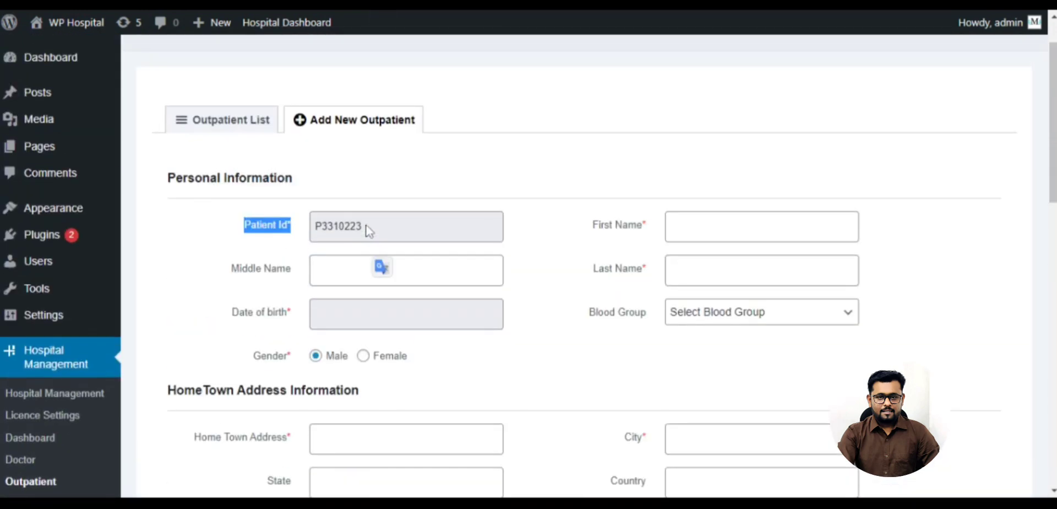
left_click(219, 132)
scroll(406, 184, "down", 5)
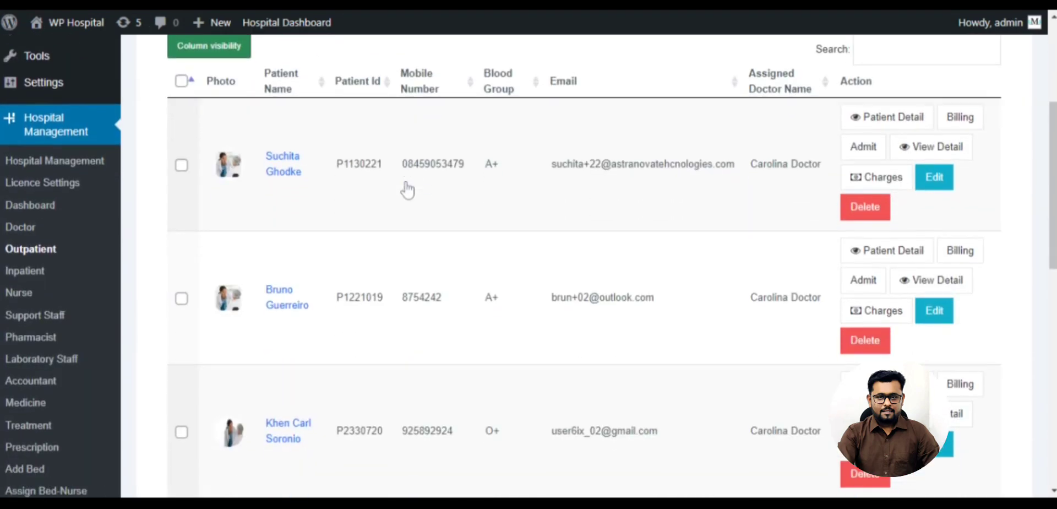
scroll(407, 188, "down", 4)
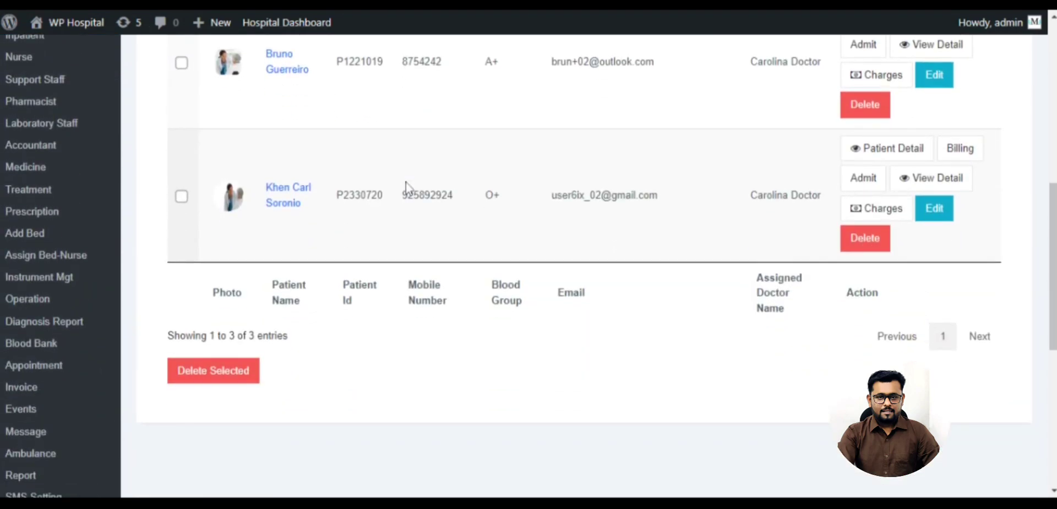
View the last outpatient's full patient details, then close them.
left_click(892, 154)
scroll(560, 220, "down", 5)
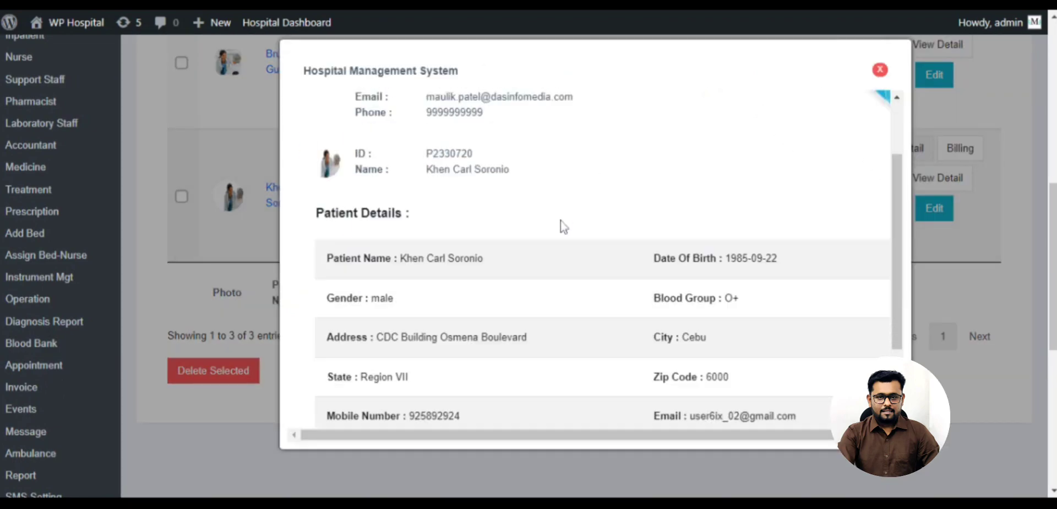
scroll(560, 220, "up", 5)
left_click(879, 70)
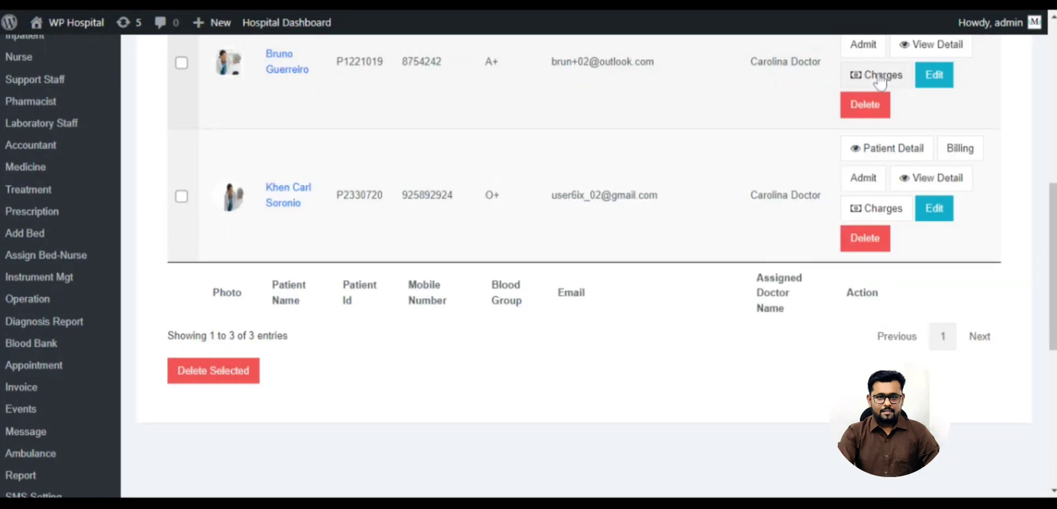
Open the last patient's records and check Doctor Notes, Patient History and Nurse Notes.
left_click(932, 184)
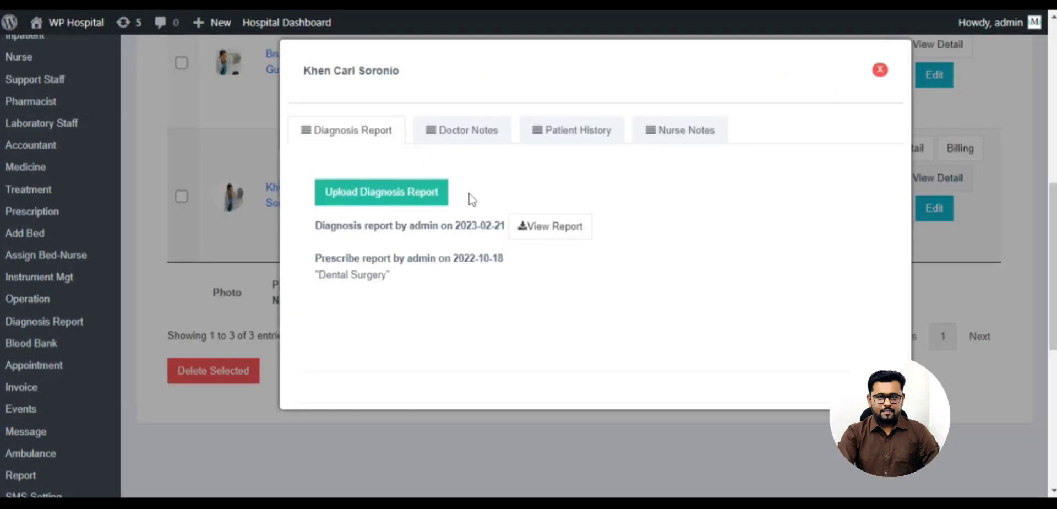
left_click(459, 138)
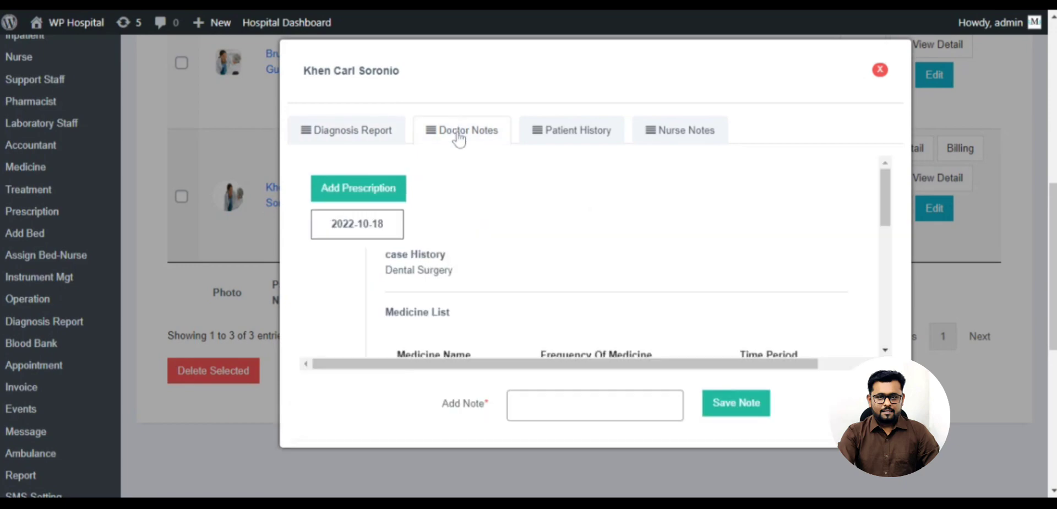
left_click(567, 132)
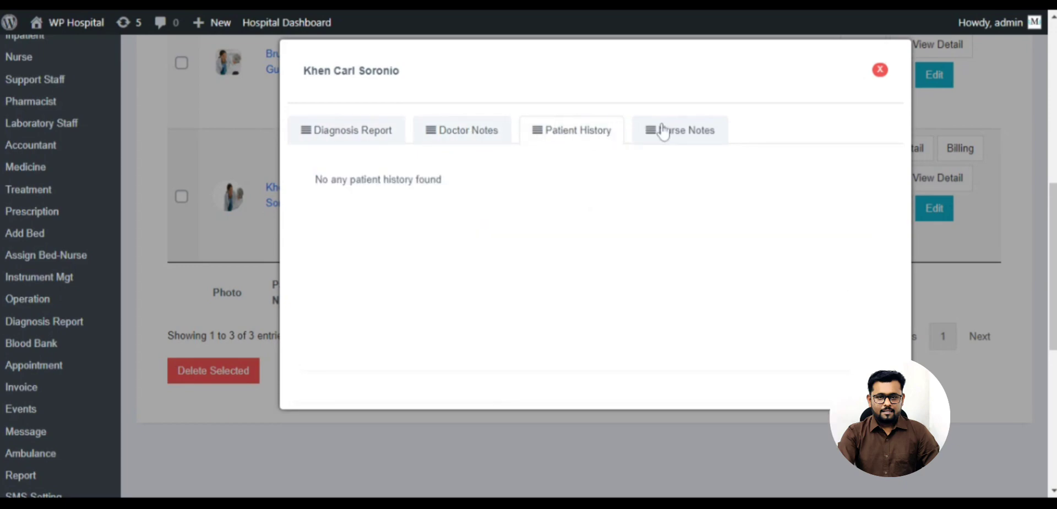
left_click(685, 131)
left_click(884, 69)
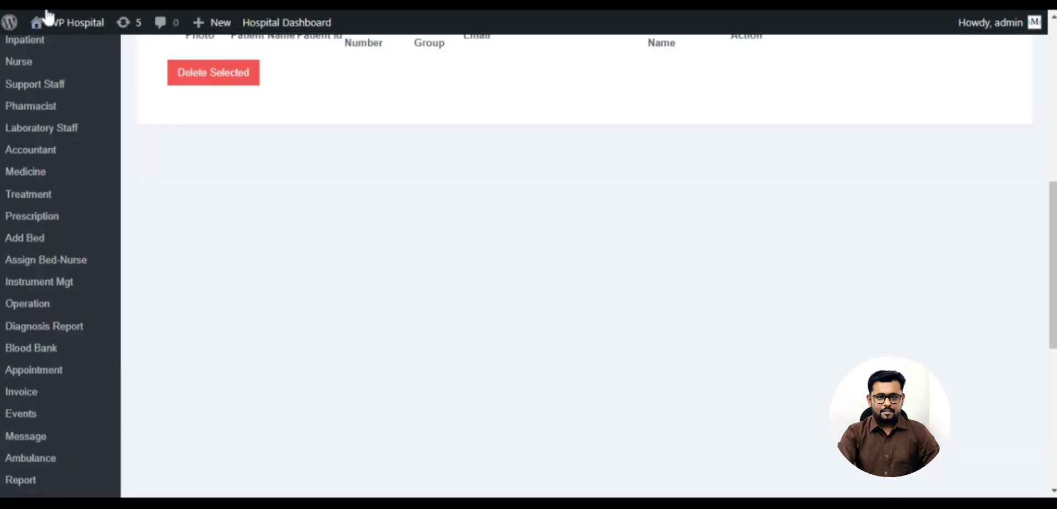
Go to the Inpatient list and scroll through it.
scroll(963, 278, "up", 7)
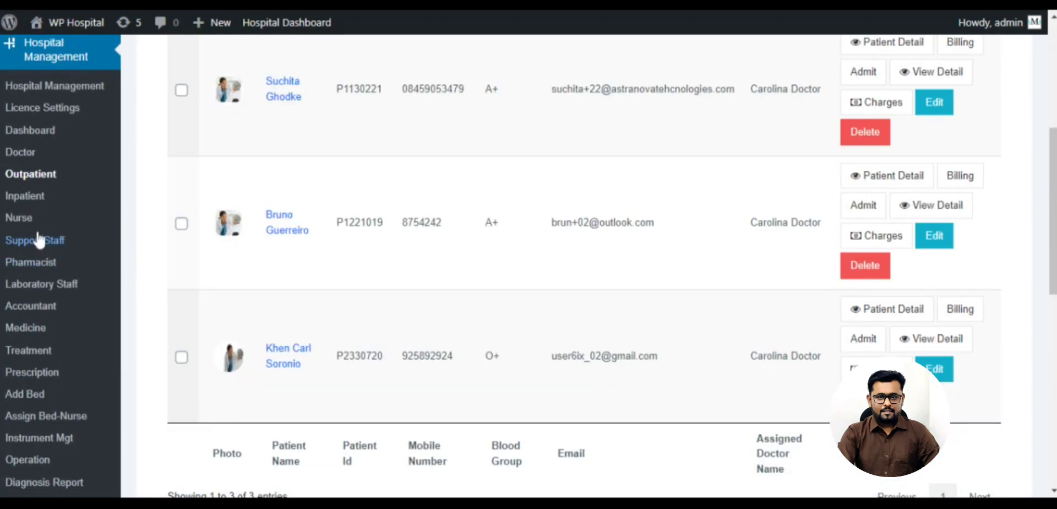
left_click(25, 196)
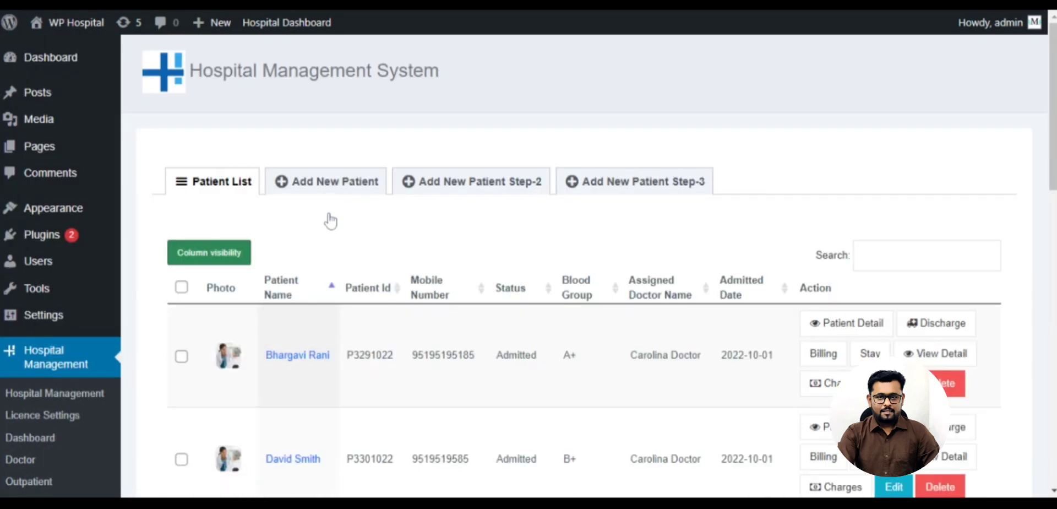
scroll(230, 187, "down", 9)
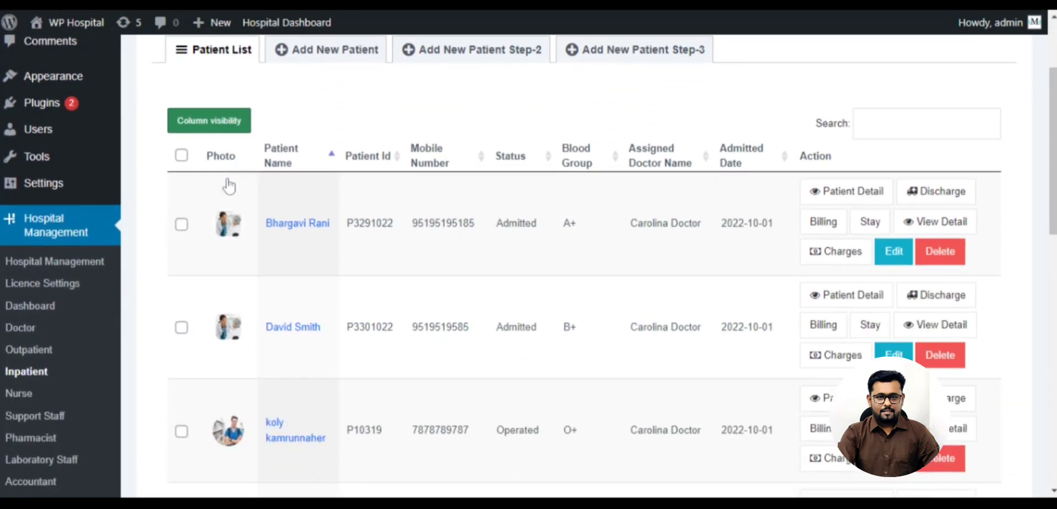
scroll(269, 319, "up", 9)
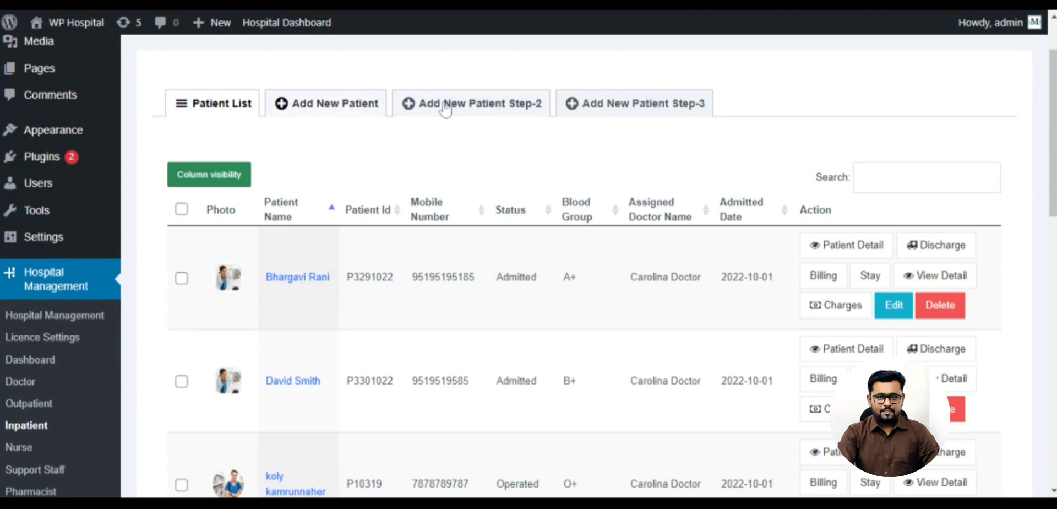
Open the blank Add New Patient form with its pre-filled patient ID.
left_click(345, 111)
scroll(379, 266, "down", 12)
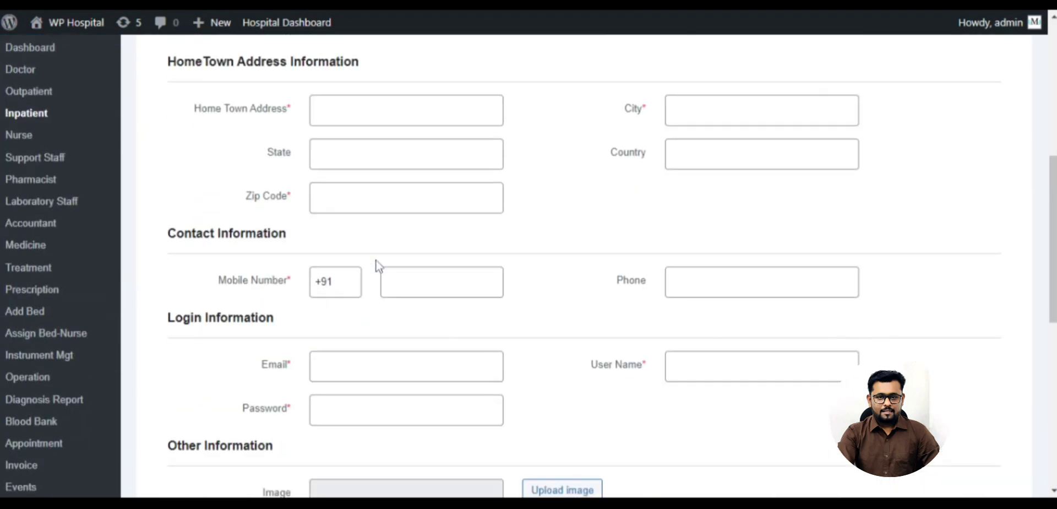
scroll(379, 266, "up", 4)
scroll(379, 266, "up", 10)
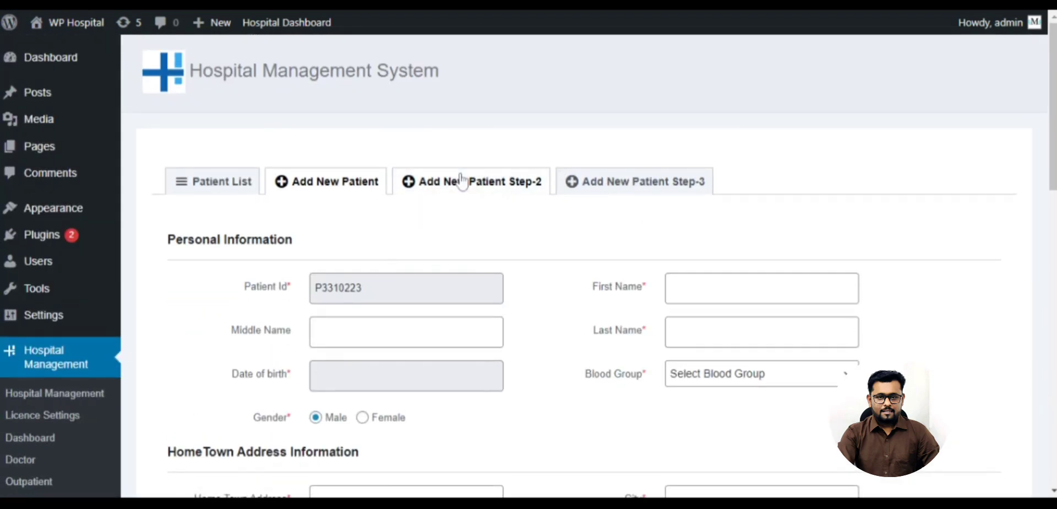
Move to Step-2 of the new patient form and review the guardian information fields.
left_click(462, 181)
scroll(191, 176, "down", 2)
left_click_drag(168, 158, 294, 161)
scroll(316, 208, "down", 2)
scroll(347, 274, "down", 8)
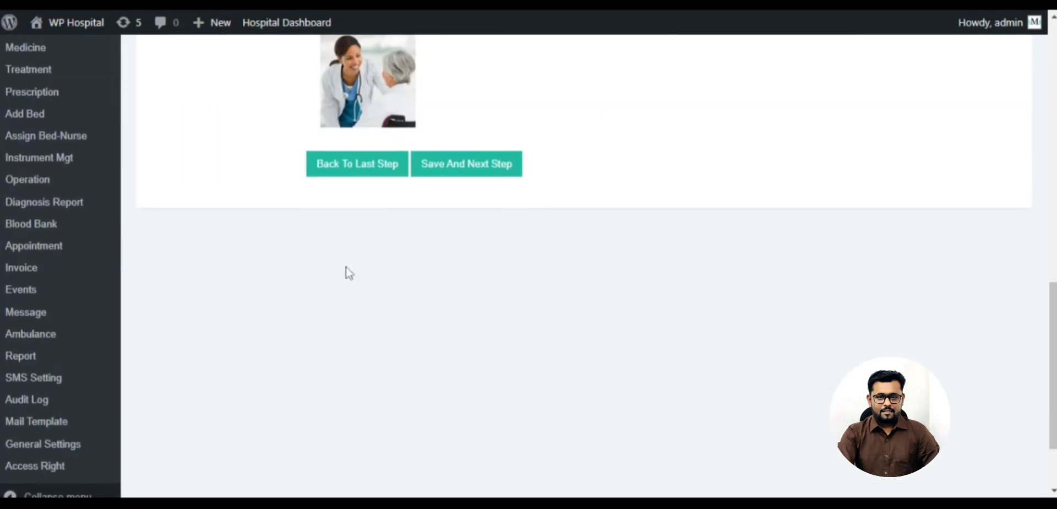
scroll(347, 274, "up", 11)
Move to Step-3 and review the admit date, time, status, doctor and symptoms fields.
left_click(616, 188)
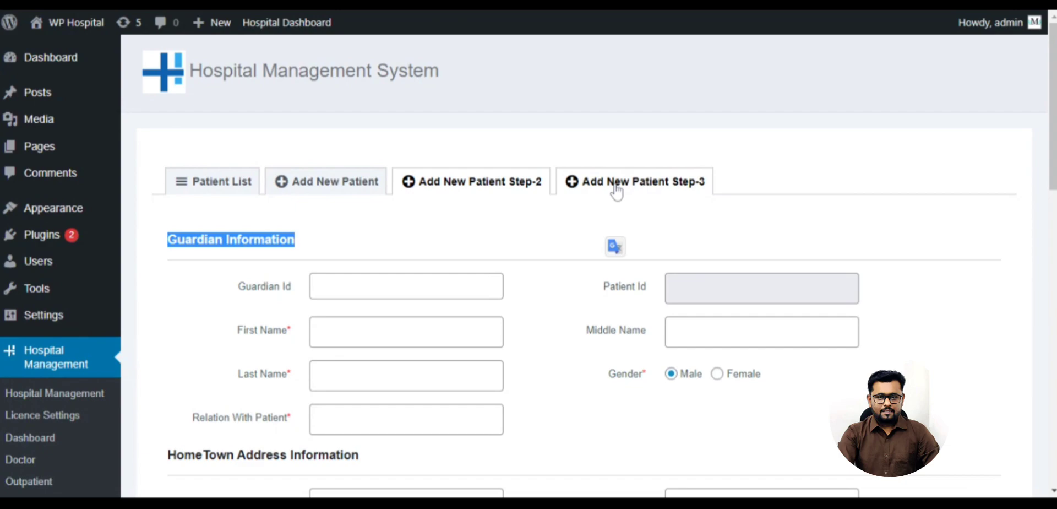
left_click(617, 190)
left_click_drag(234, 248, 300, 260)
left_click_drag(240, 299, 295, 301)
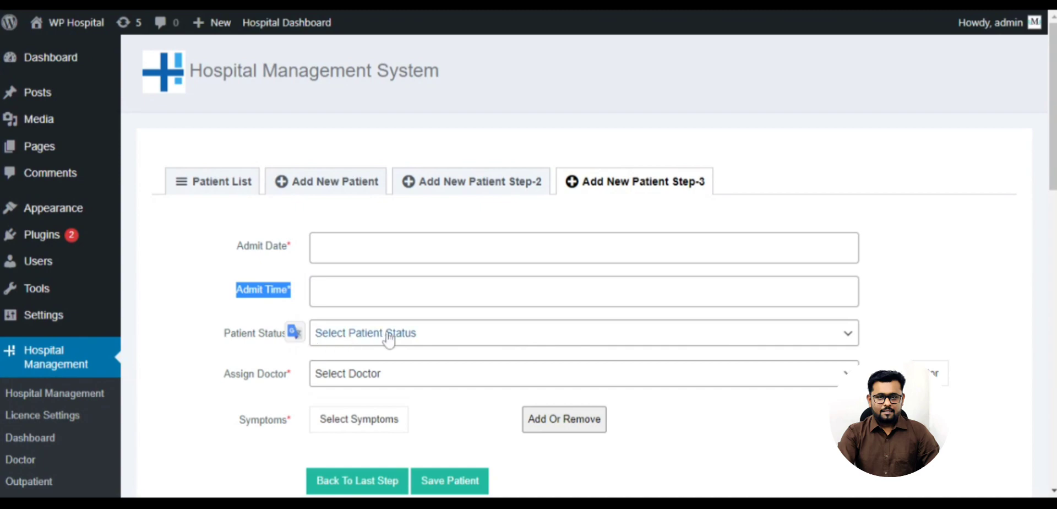
scroll(354, 395, "down", 3)
scroll(384, 278, "up", 3)
scroll(385, 278, "down", 6)
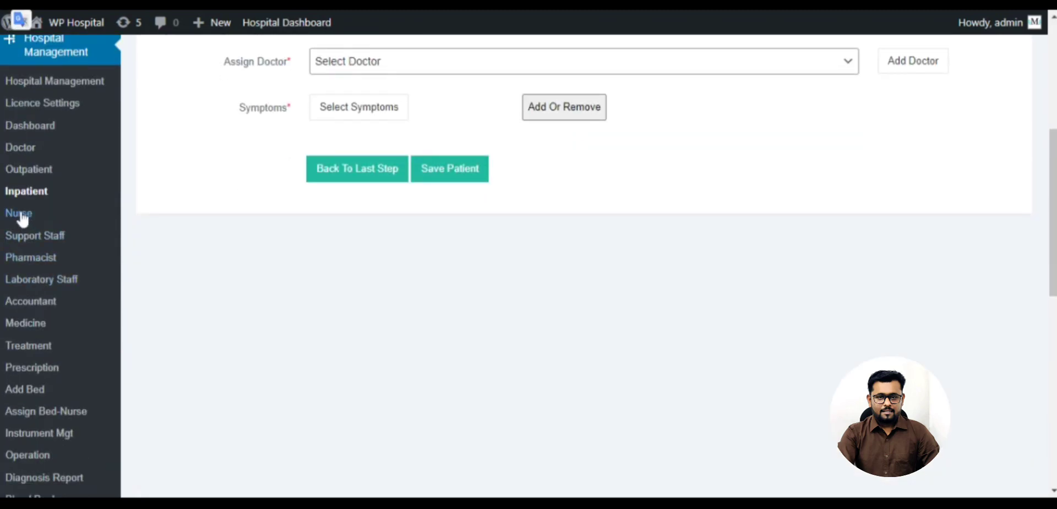
Open the Nurse list and scroll through it.
left_click(22, 219)
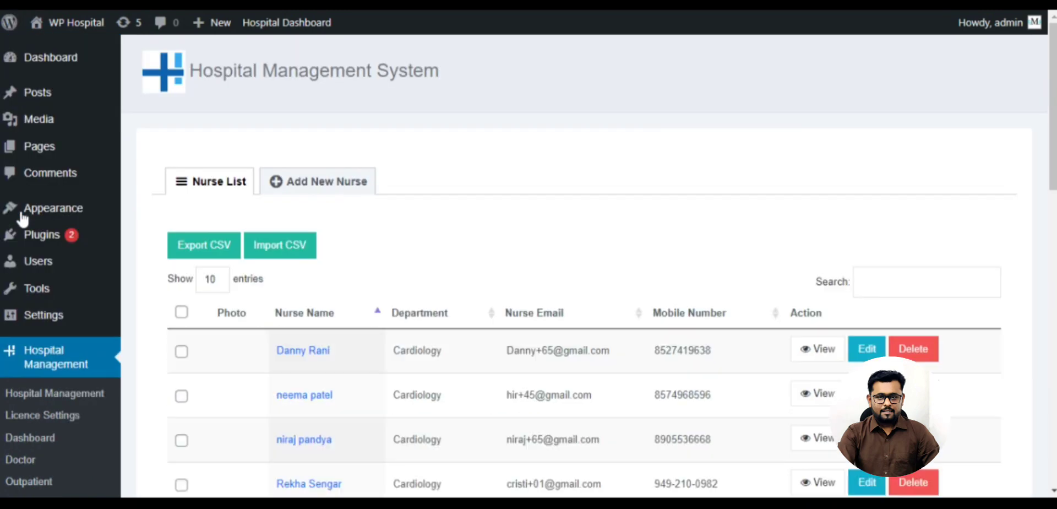
scroll(201, 187, "down", 3)
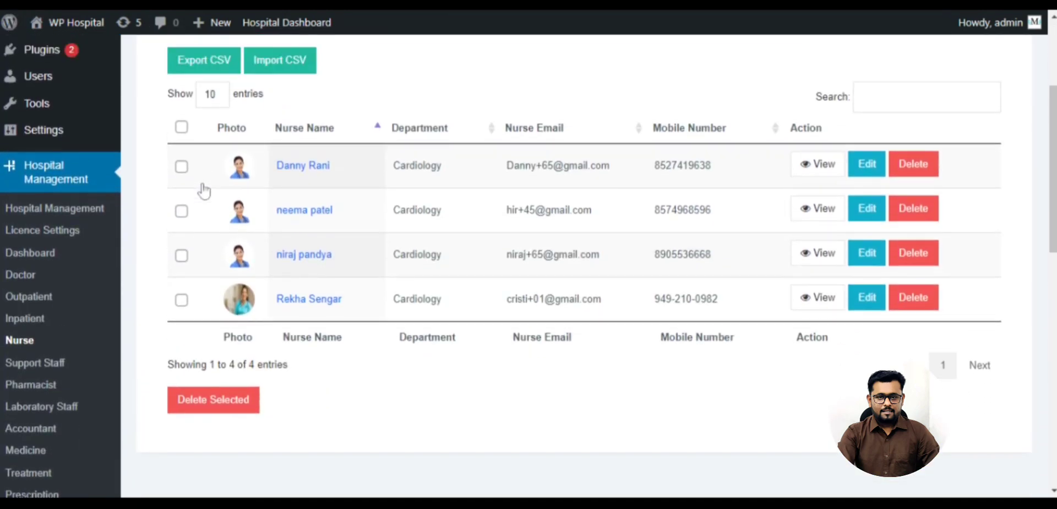
scroll(302, 196, "up", 3)
scroll(264, 281, "down", 5)
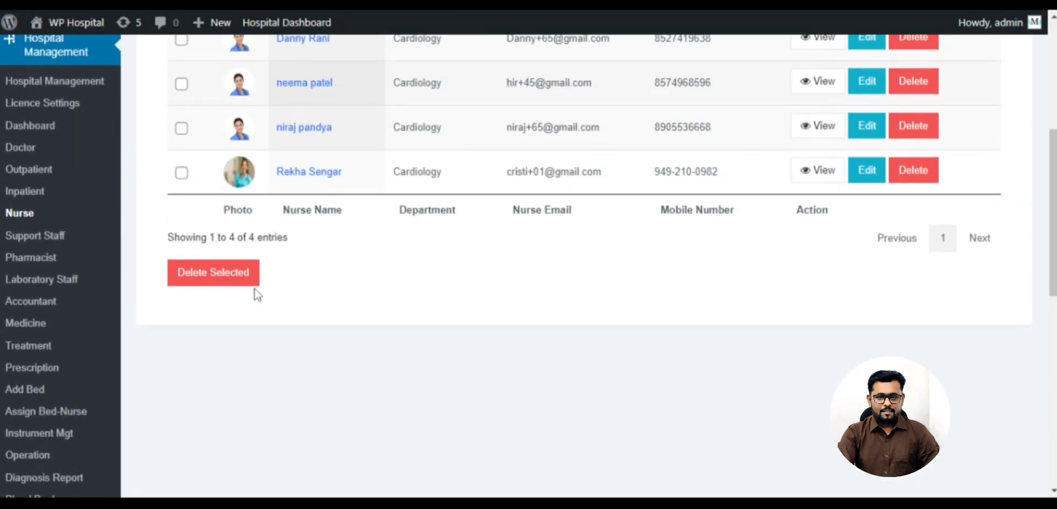
Open the Support Staff list and scroll through its six Cardiology staff members.
left_click(35, 236)
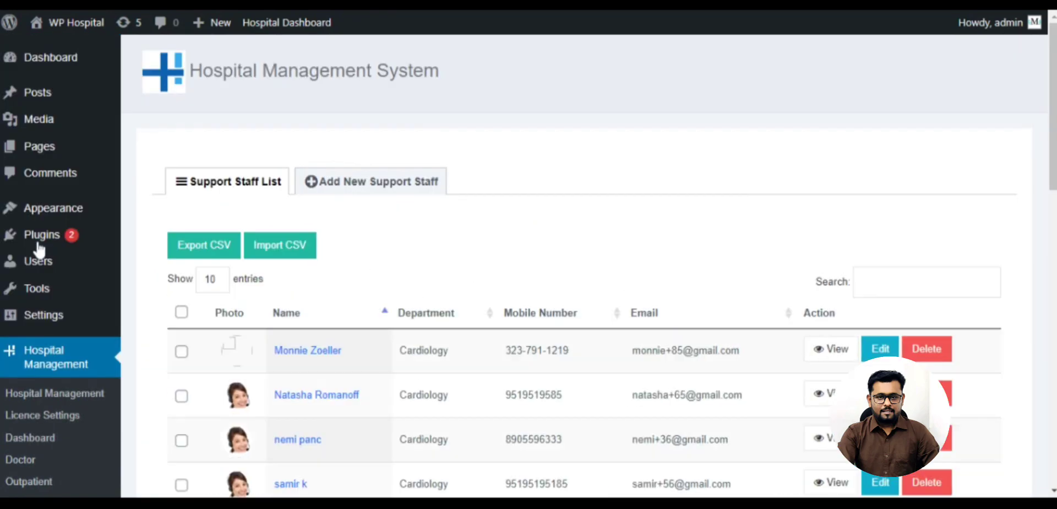
scroll(231, 204, "down", 4)
scroll(231, 198, "up", 4)
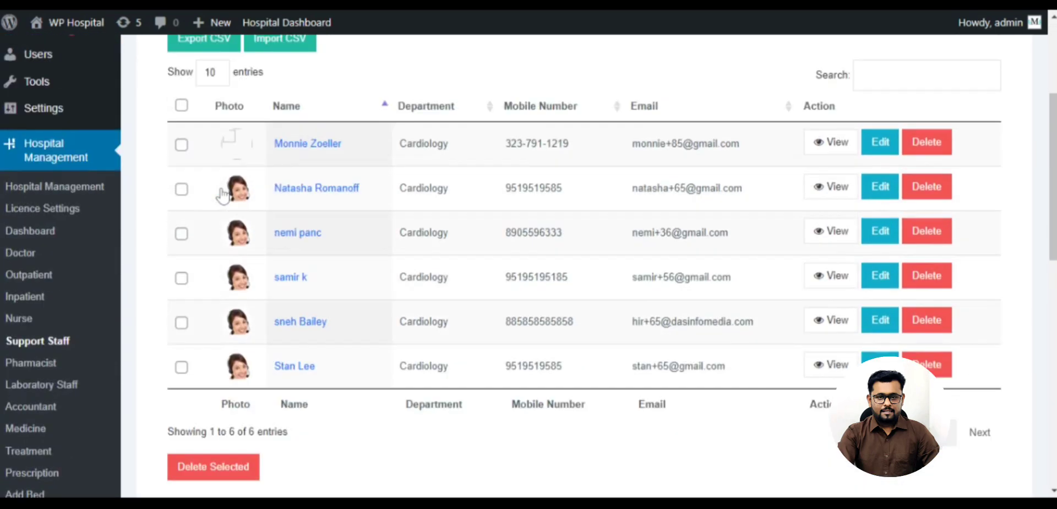
scroll(333, 248, "down", 5)
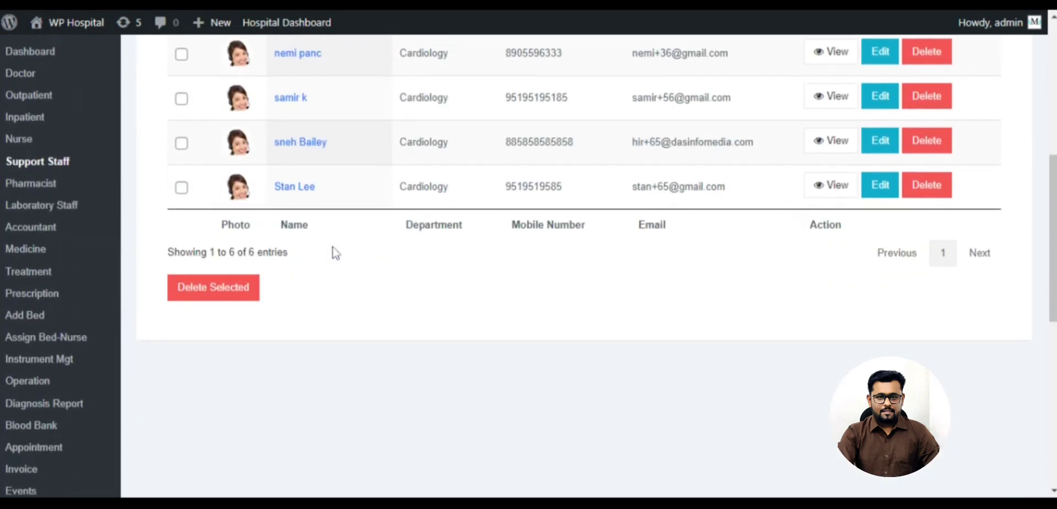
Open the Pharmacist List and look through its four pharmacists, with mobile numbers and emails.
left_click(35, 183)
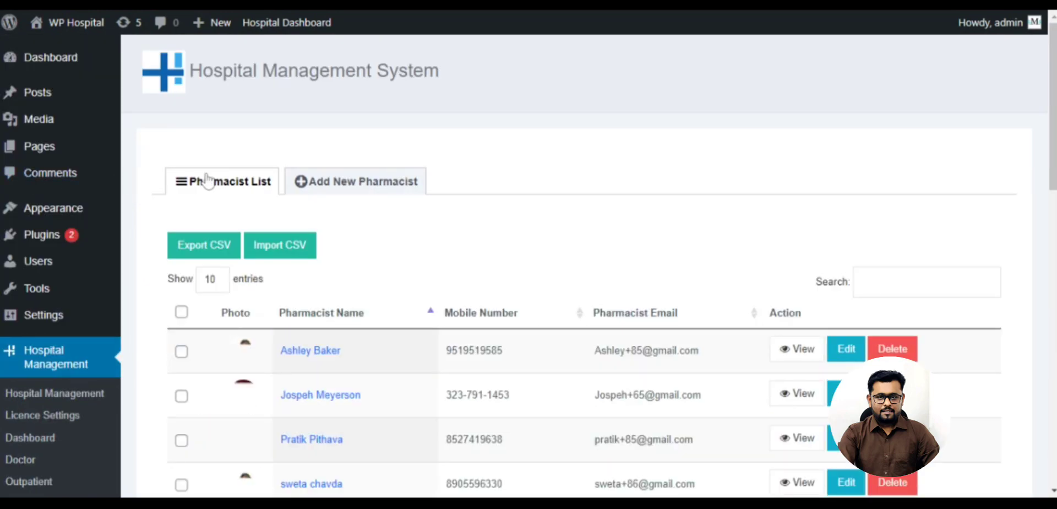
scroll(208, 180, "down", 3)
scroll(208, 180, "down", 2)
scroll(207, 177, "up", 5)
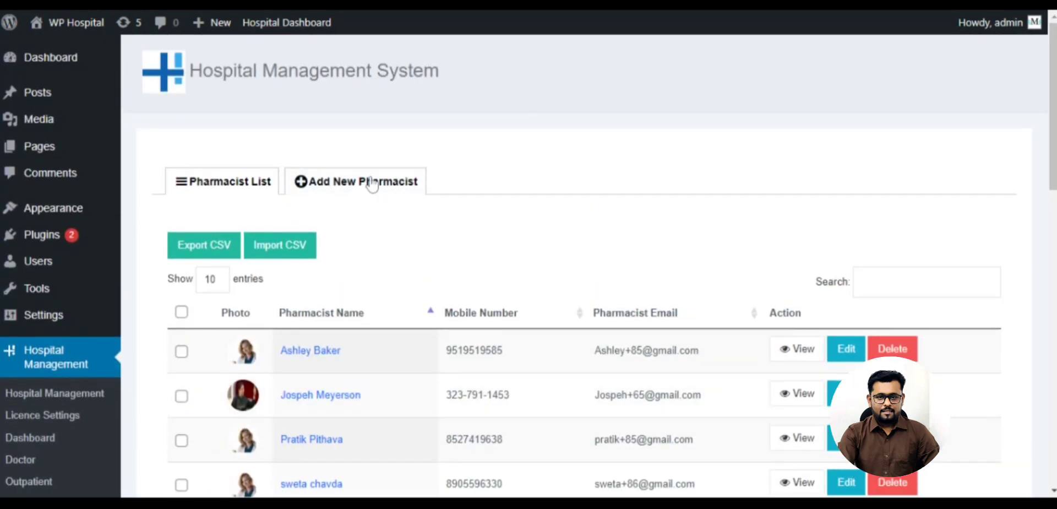
scroll(361, 190, "down", 5)
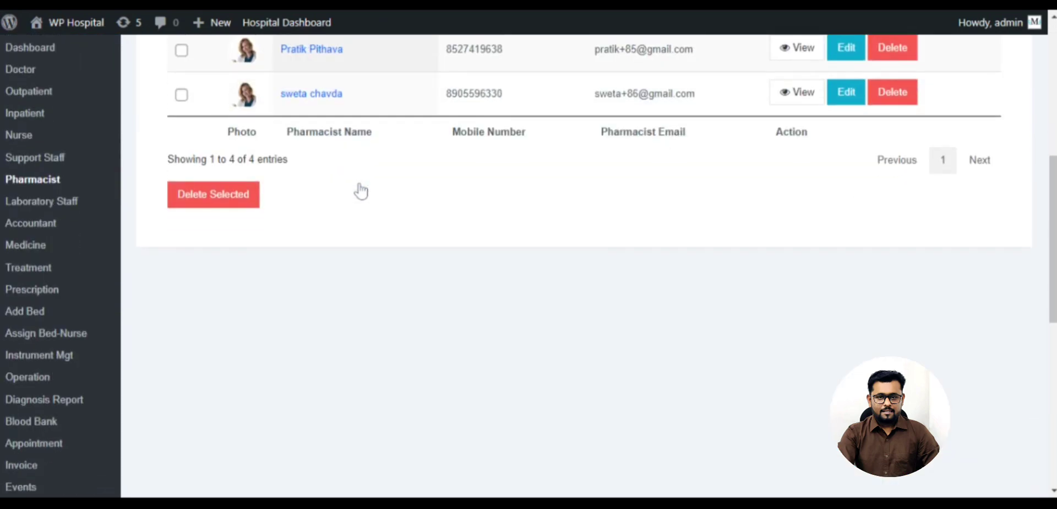
Open the laboratory staff list and scroll through it.
left_click(62, 202)
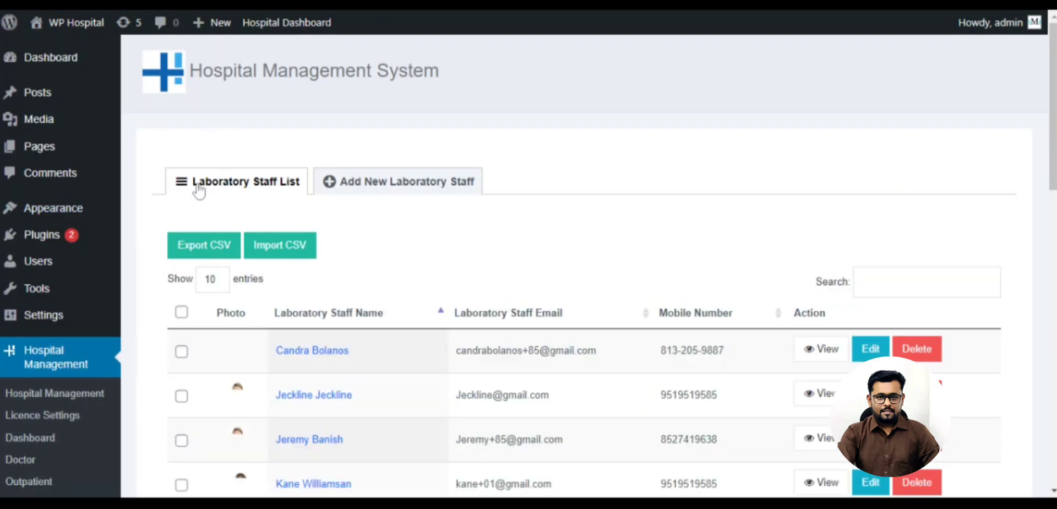
scroll(225, 193, "down", 5)
scroll(225, 190, "up", 5)
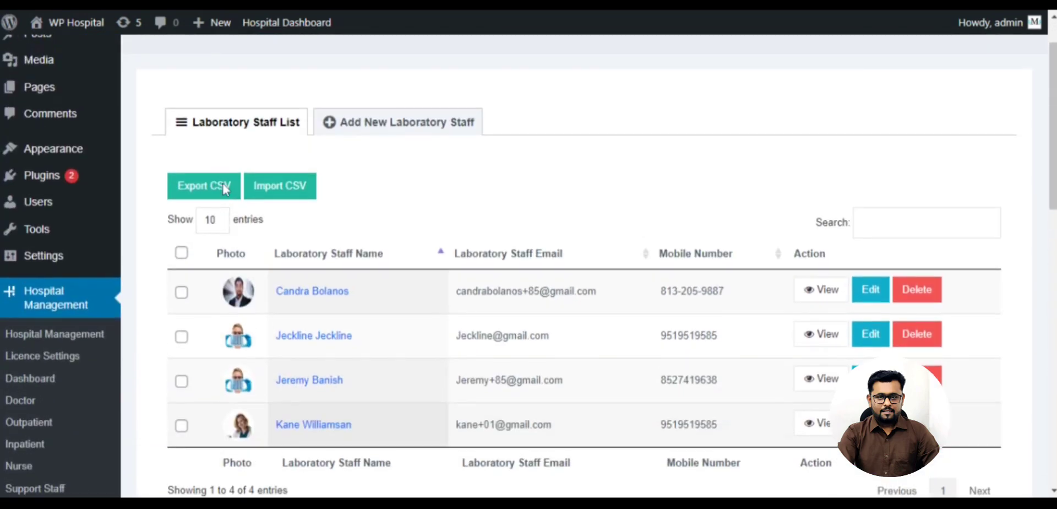
scroll(396, 192, "down", 7)
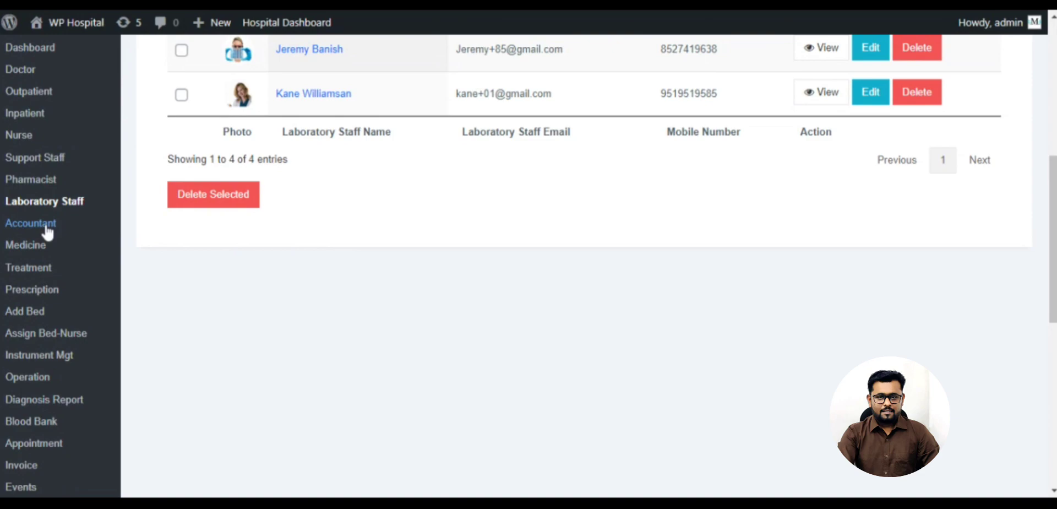
Open the Accountant List and scroll to its bottom to see all four accountants.
left_click(30, 223)
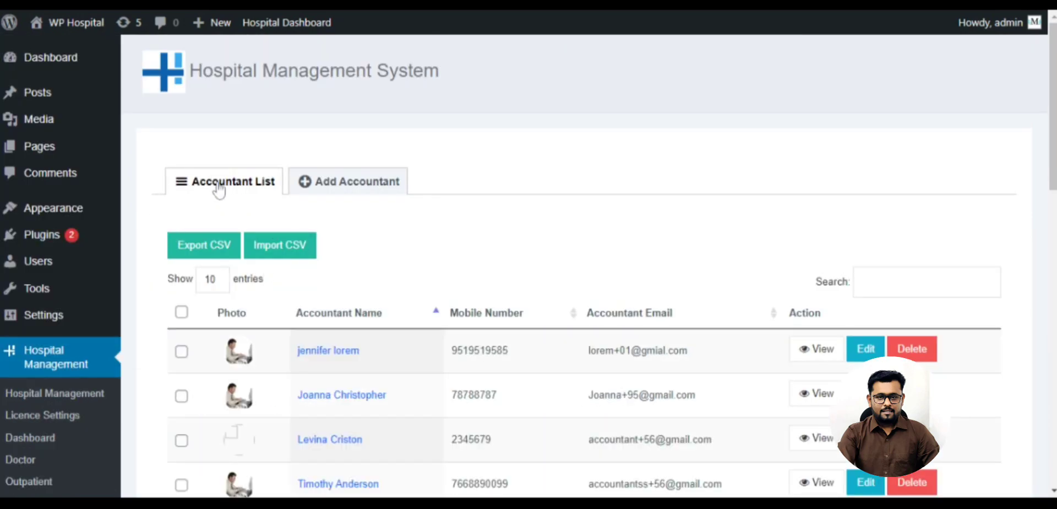
scroll(220, 189, "down", 7)
scroll(224, 189, "up", 7)
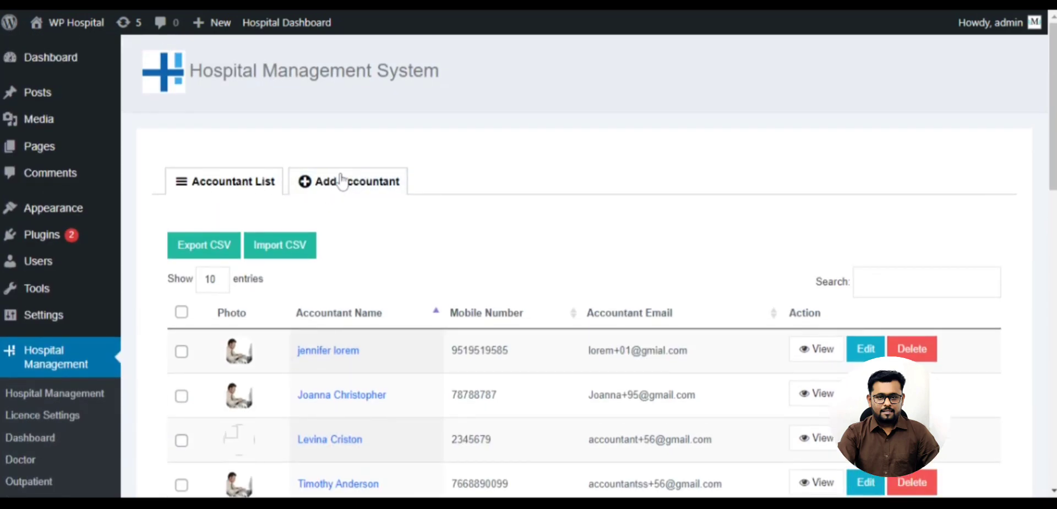
scroll(330, 182, "down", 6)
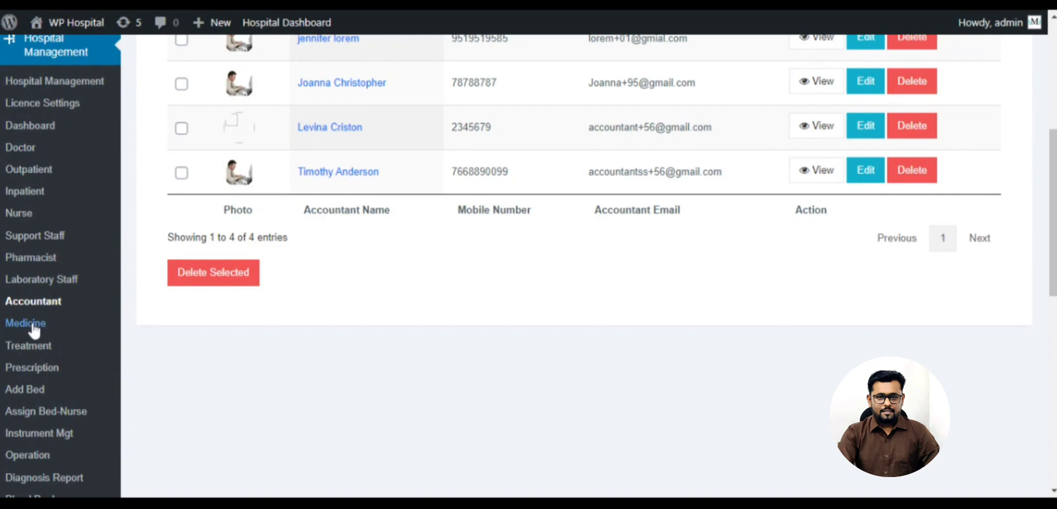
Scroll through the medicine stock list.
scroll(370, 274, "down", 1)
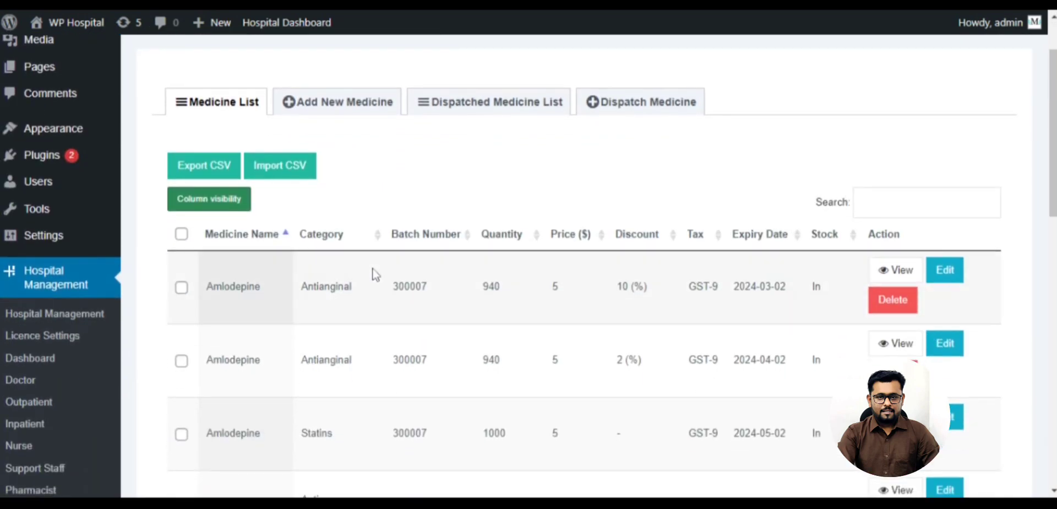
scroll(370, 273, "up", 1)
scroll(226, 190, "down", 3)
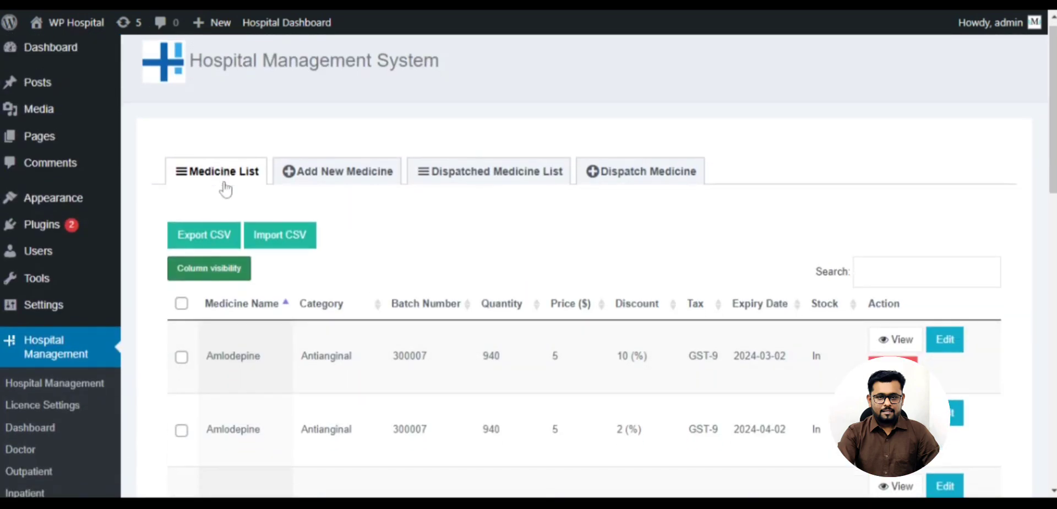
scroll(226, 189, "up", 2)
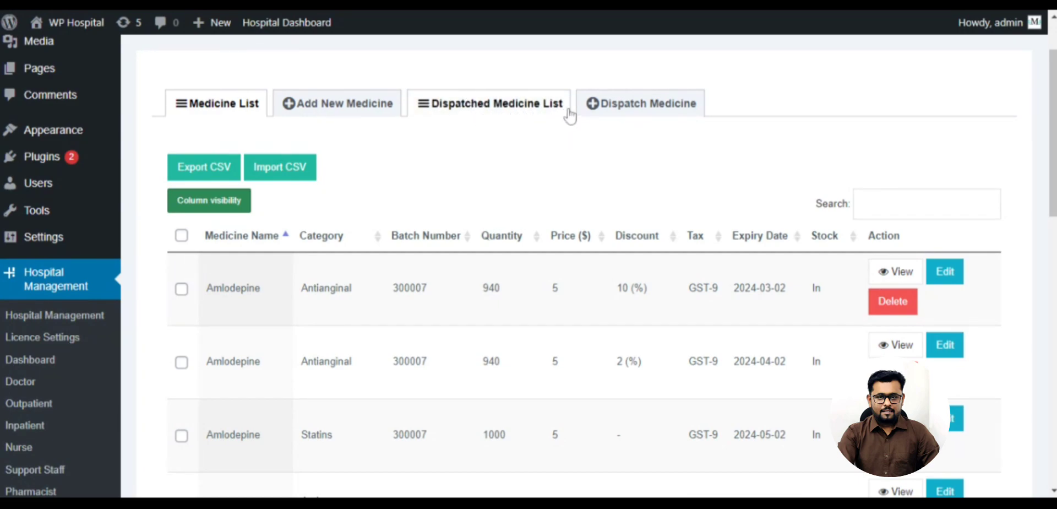
Show the Dispatched Medicine List and review its five entries, with prices and subtotals.
left_click(512, 121)
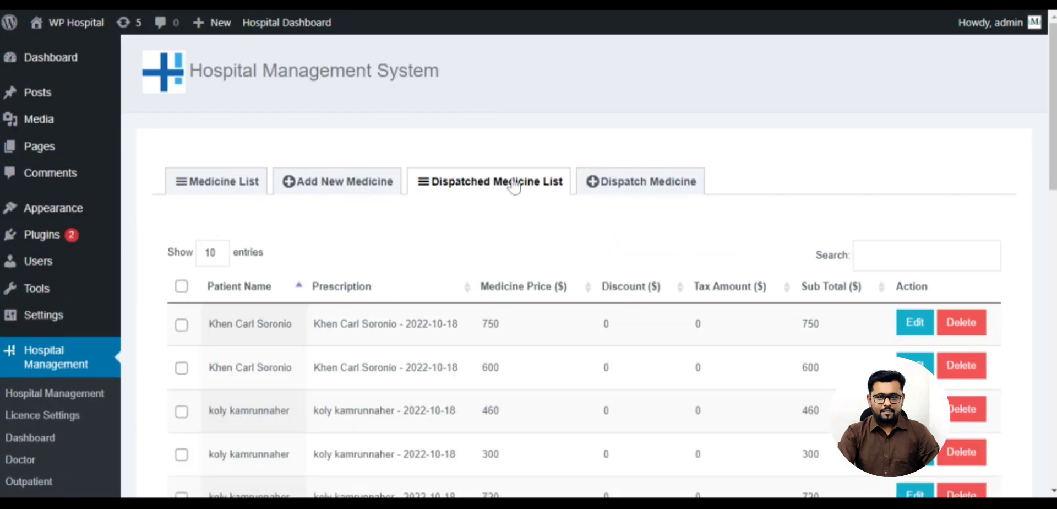
scroll(510, 184, "down", 1)
scroll(484, 170, "down", 2)
scroll(484, 170, "up", 2)
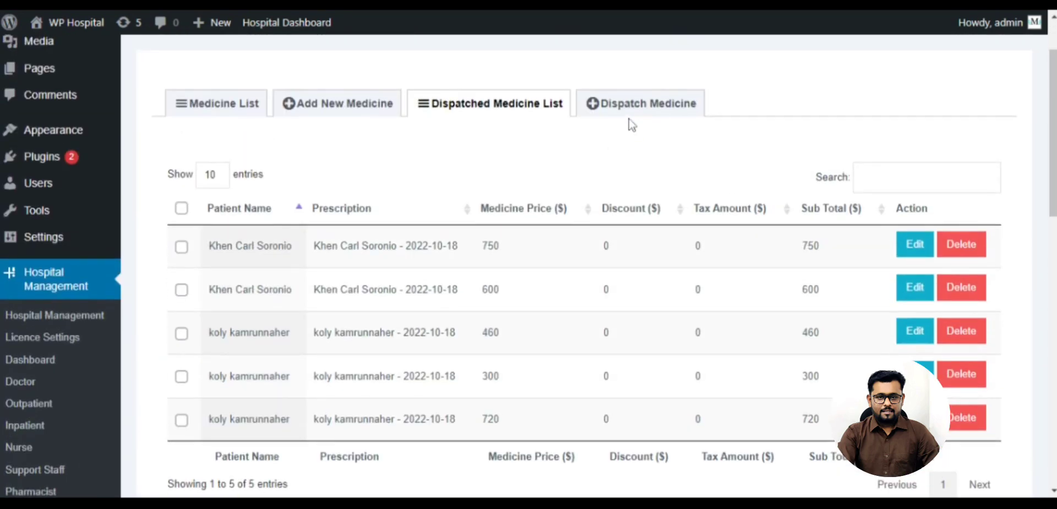
scroll(562, 163, "down", 5)
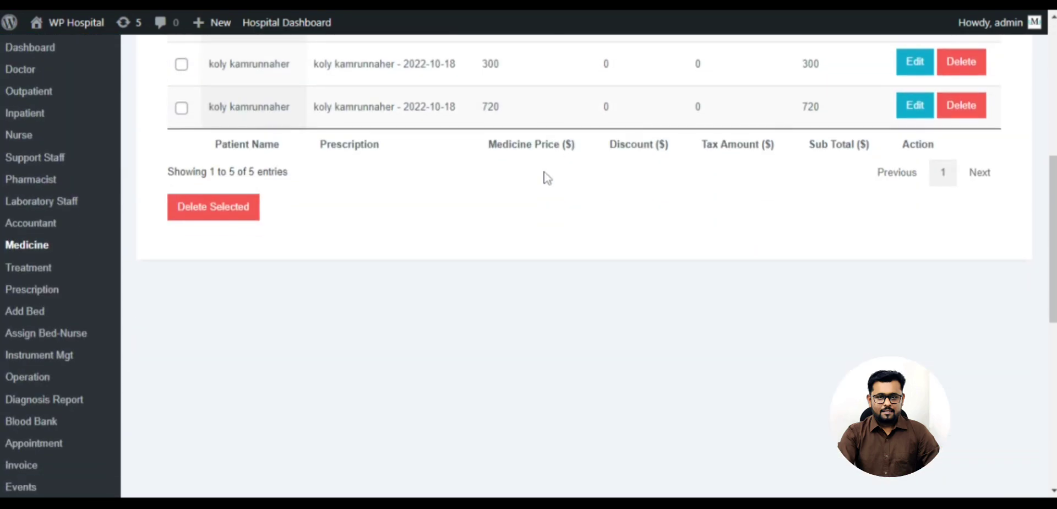
Open the Treatment List and sort it by Treatment Name descending, so Liposuction comes first.
left_click(27, 269)
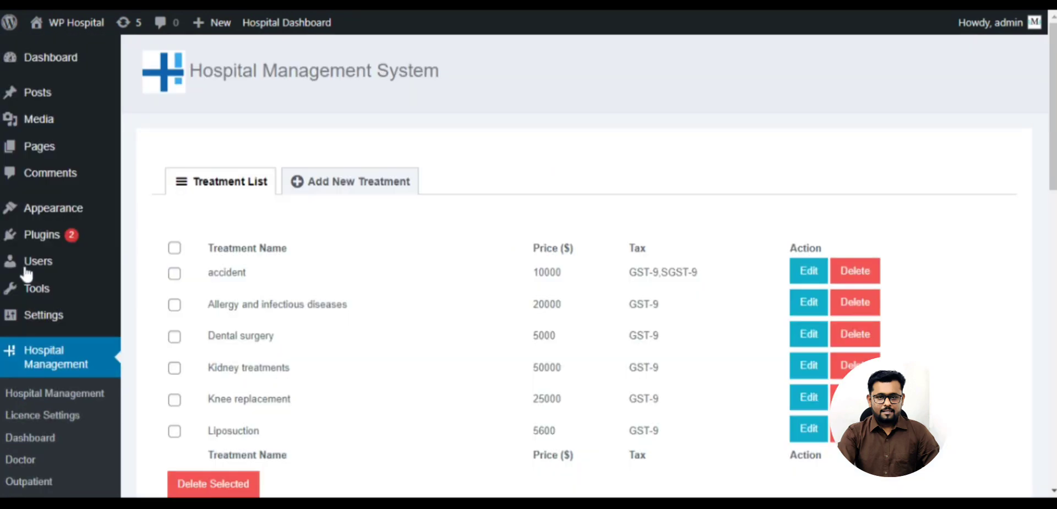
scroll(255, 171, "down", 2)
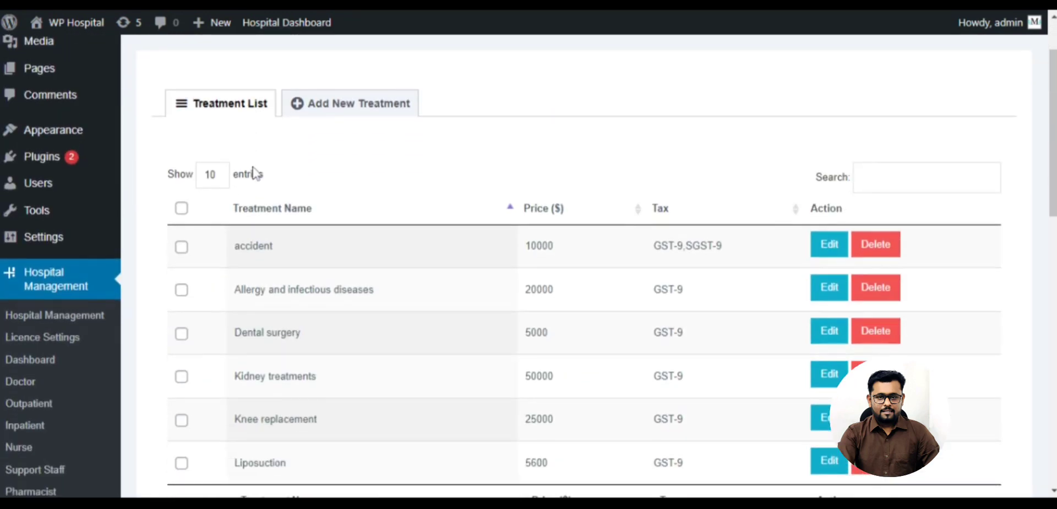
left_click(292, 210)
scroll(283, 237, "down", 2)
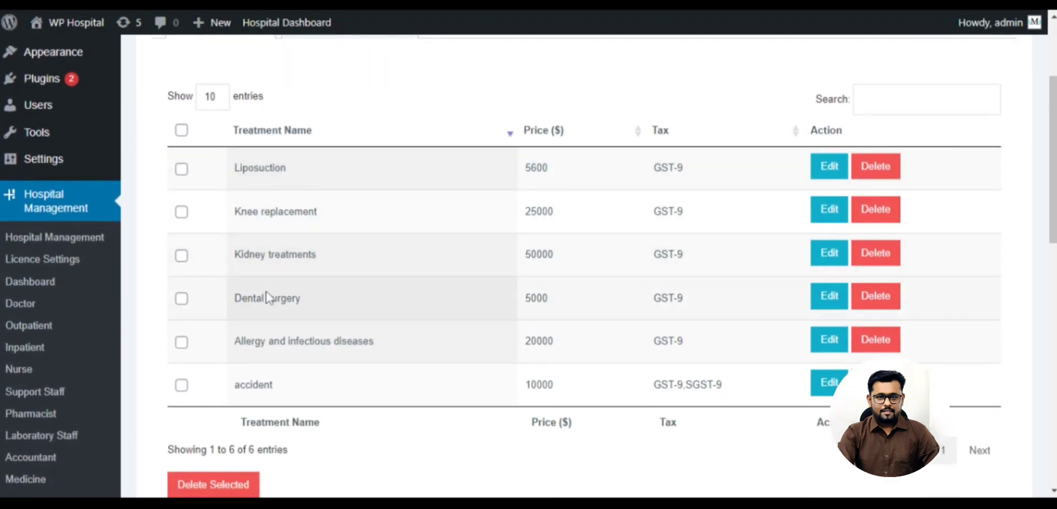
scroll(465, 159, "up", 4)
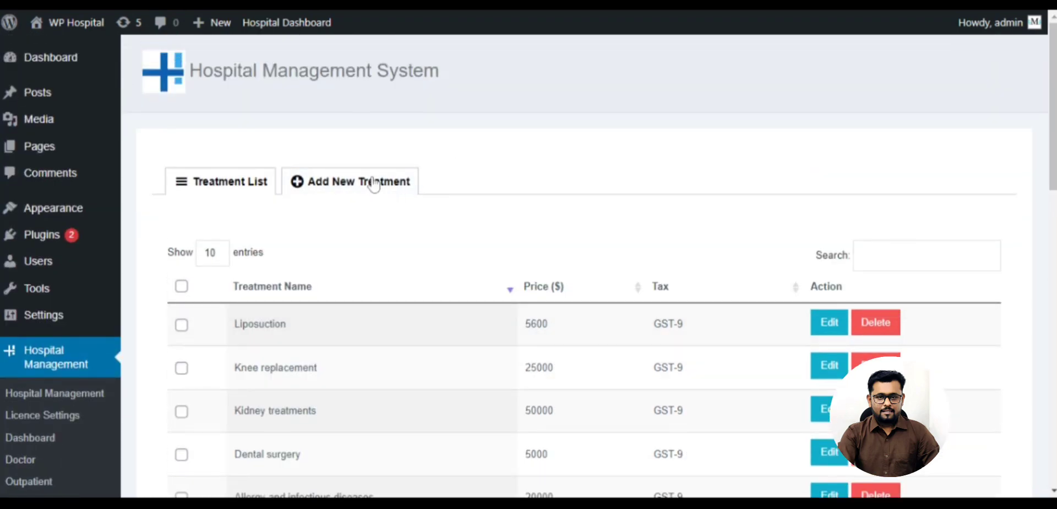
scroll(361, 193, "down", 8)
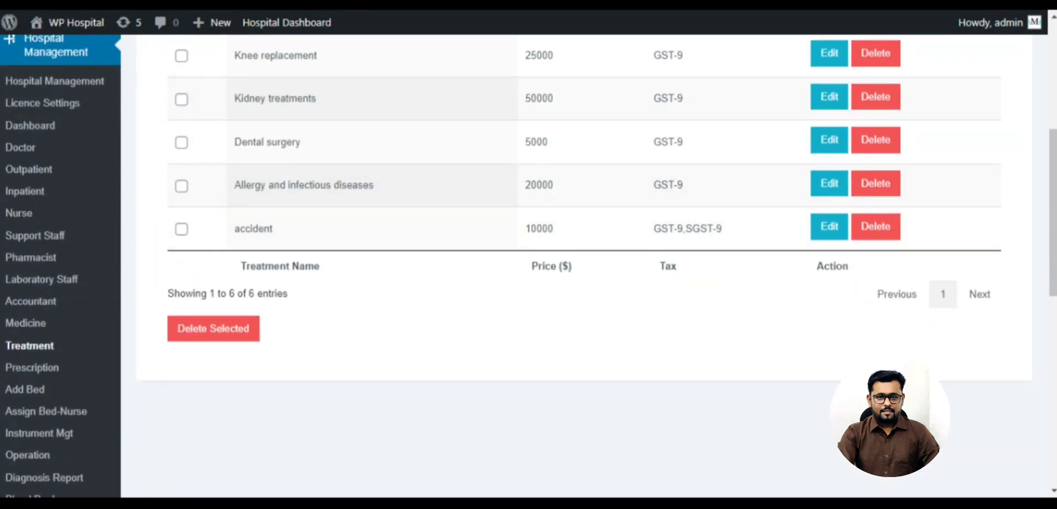
Open the prescriptions list and scroll through it.
left_click(35, 370)
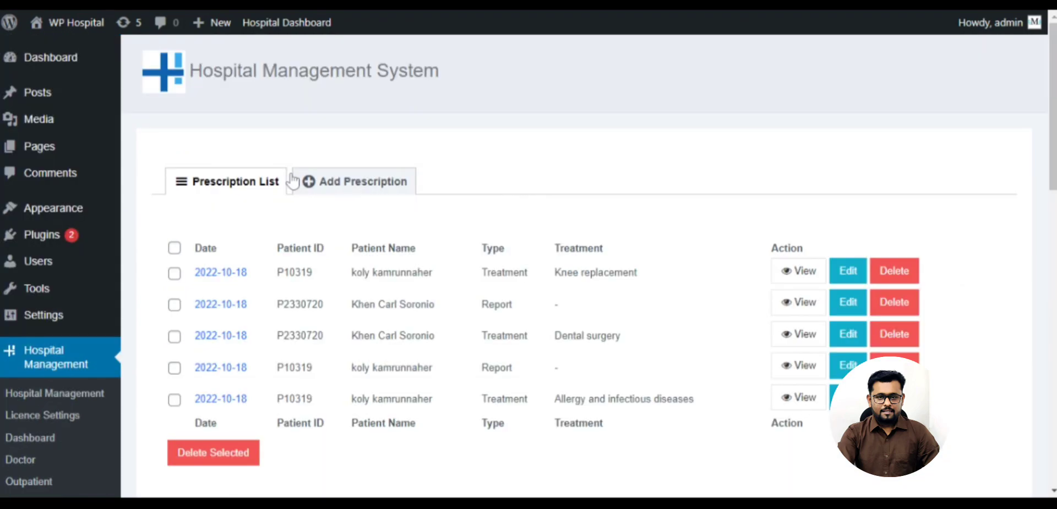
scroll(335, 141, "down", 2)
scroll(246, 332, "down", 4)
scroll(235, 341, "up", 5)
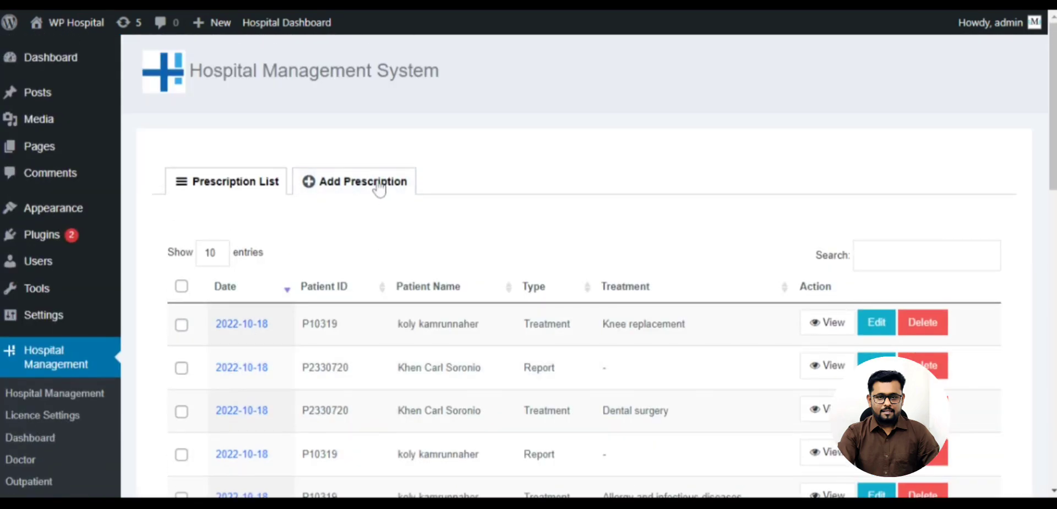
Open a new Add Prescription form and switch Type to Report, then back to Treatment.
left_click(379, 188)
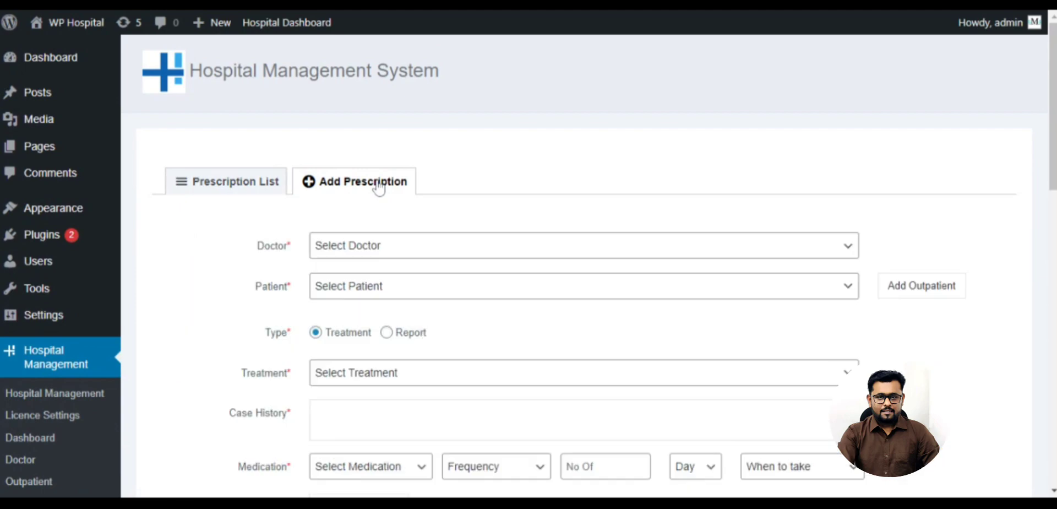
scroll(378, 185, "down", 3)
scroll(332, 219, "up", 2)
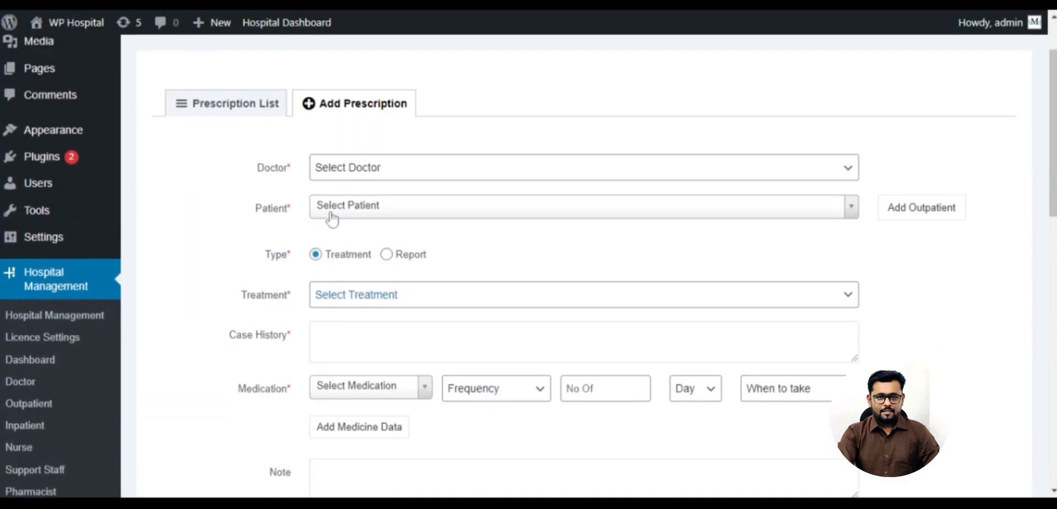
scroll(366, 170, "down", 3)
scroll(375, 172, "down", 2)
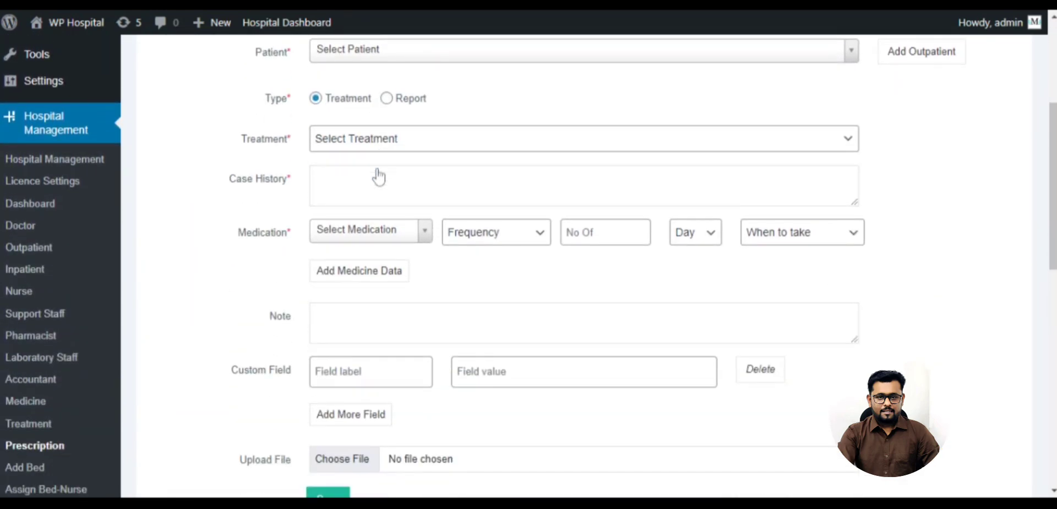
scroll(342, 190, "up", 3)
double_click(342, 177)
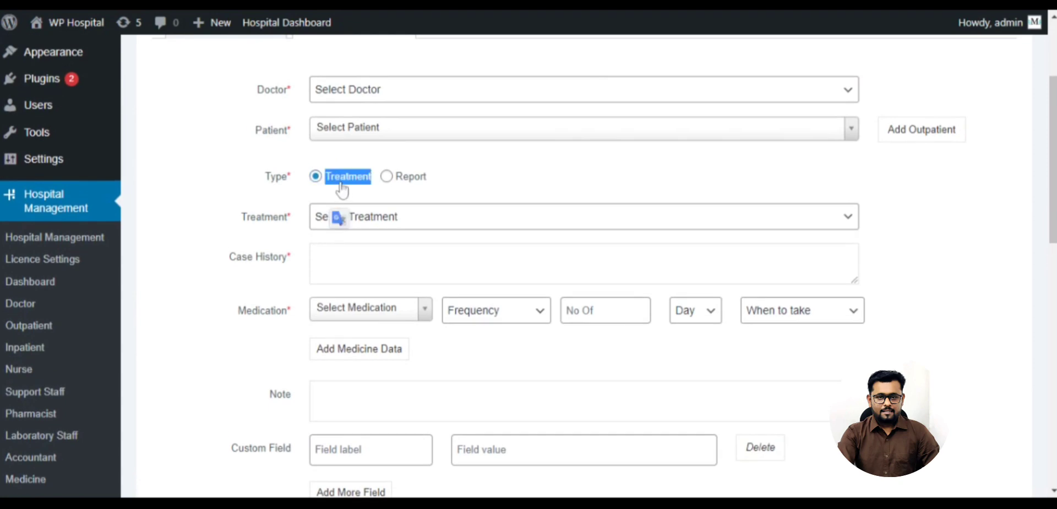
left_click(386, 176)
left_click(347, 179)
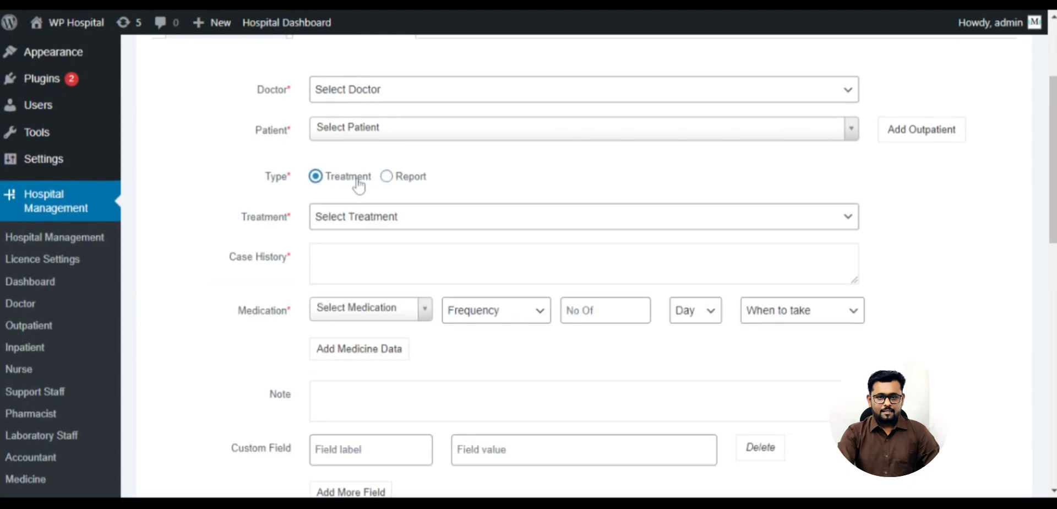
Add two more medication rows, for three in total.
scroll(369, 226, "down", 3)
left_click(362, 207)
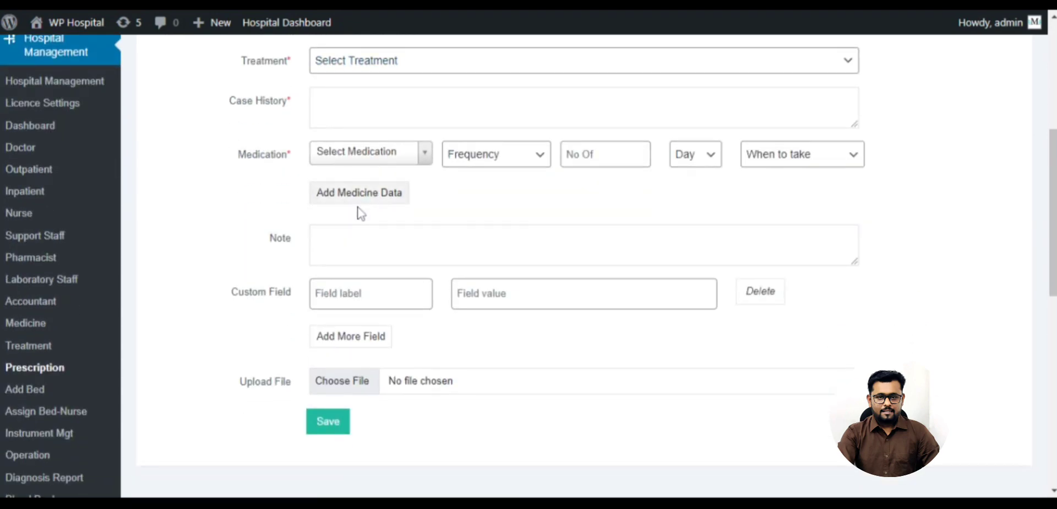
left_click(361, 238)
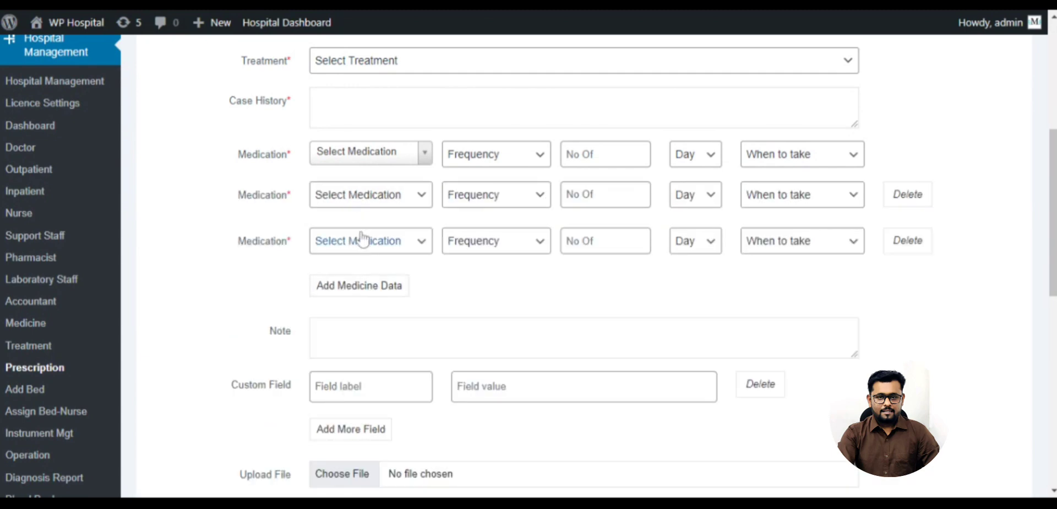
scroll(358, 240, "down", 5)
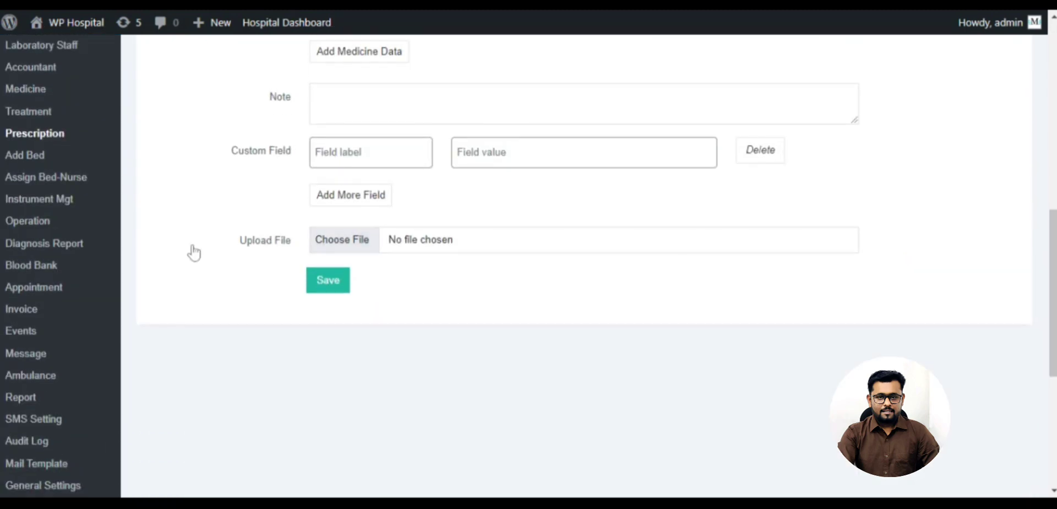
scroll(182, 251, "up", 2)
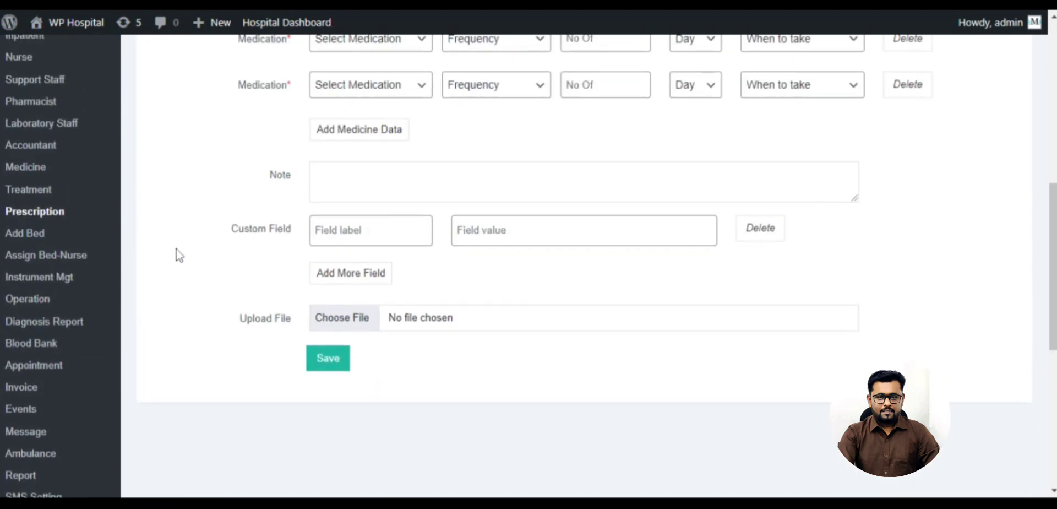
Open the Bed List and review its five beds, such as 101 General and 202 ICU, with charges.
left_click(28, 236)
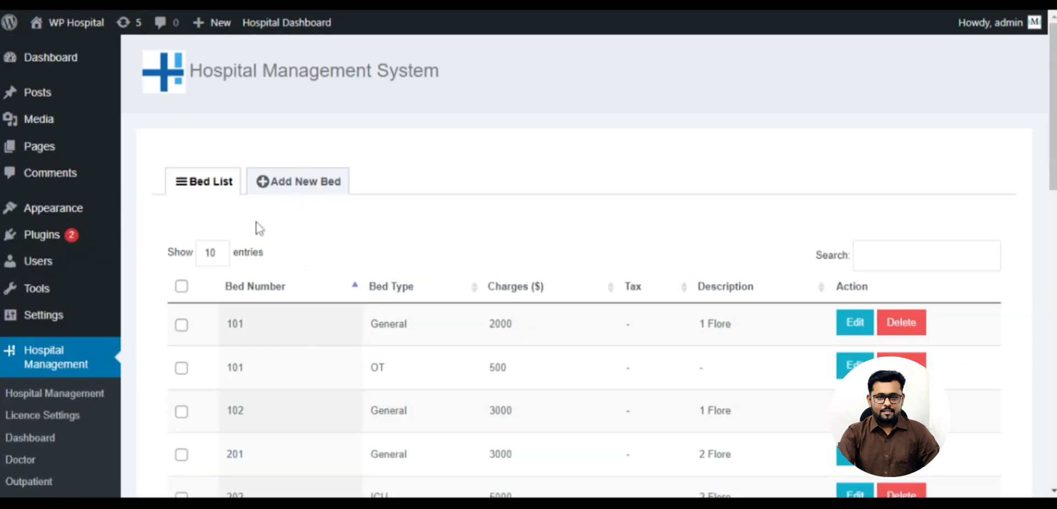
scroll(258, 228, "down", 2)
scroll(261, 226, "up", 1)
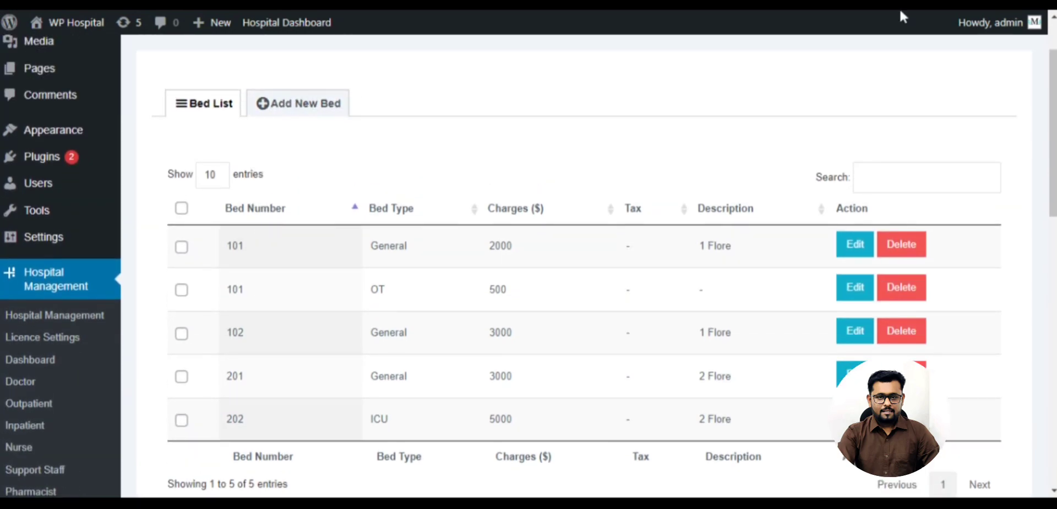
scroll(901, 12, "up", 2)
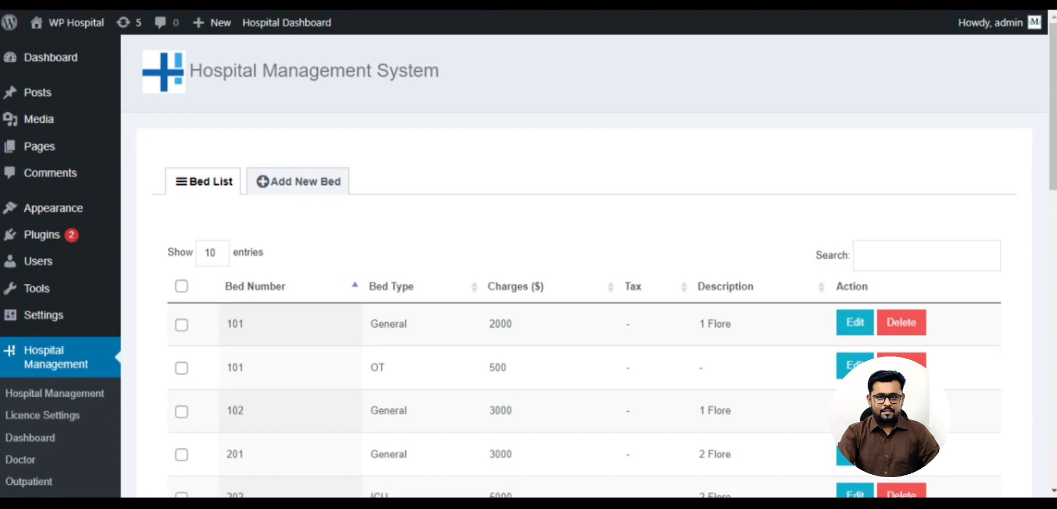
scroll(212, 220, "down", 5)
scroll(212, 220, "up", 3)
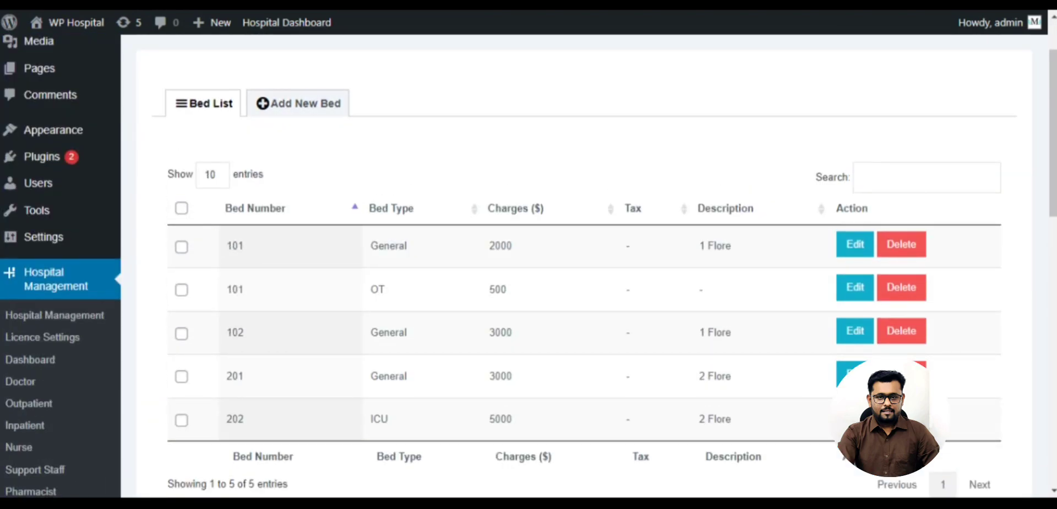
scroll(297, 167, "down", 6)
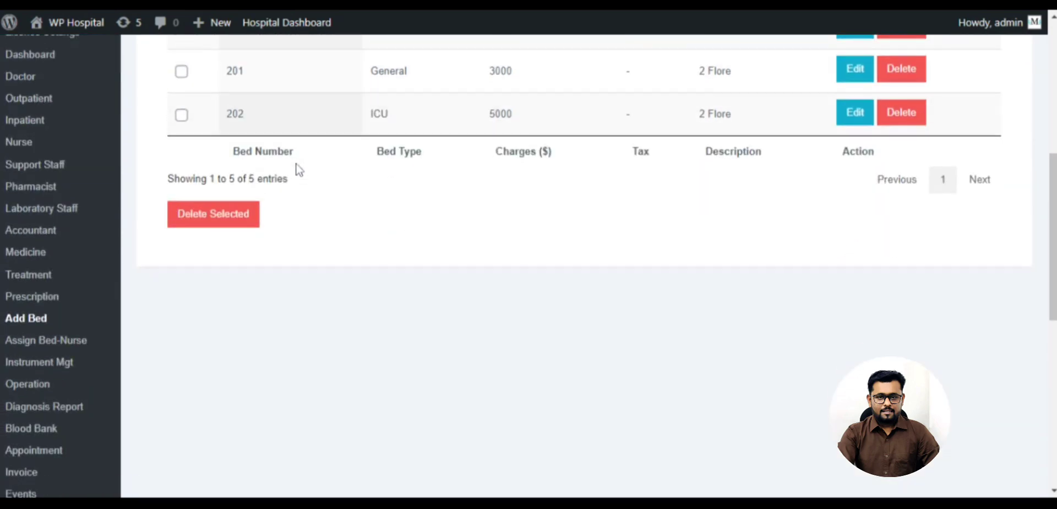
Open the bed-nurse assignments and view, then close, the details for bed 101.
left_click(64, 333)
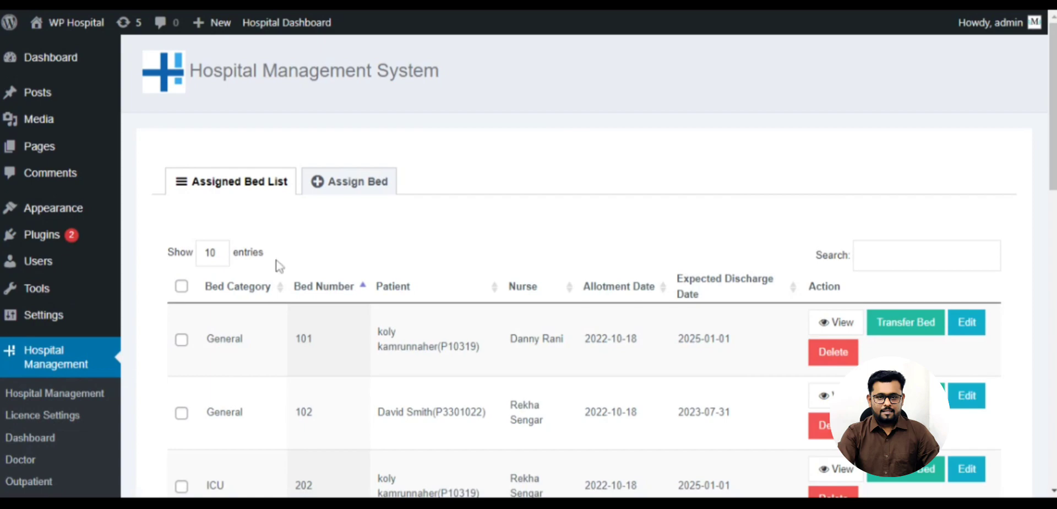
scroll(243, 206, "down", 3)
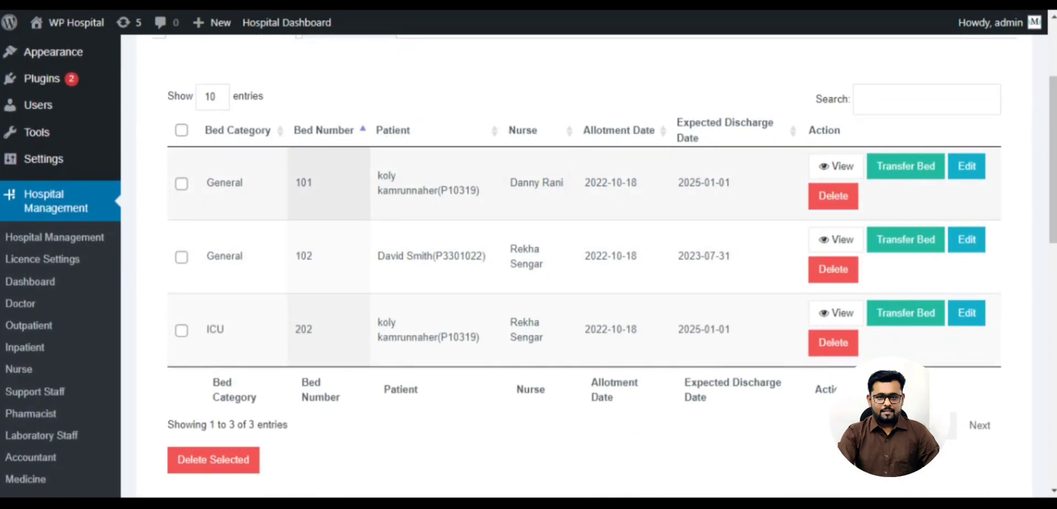
left_click(858, 168)
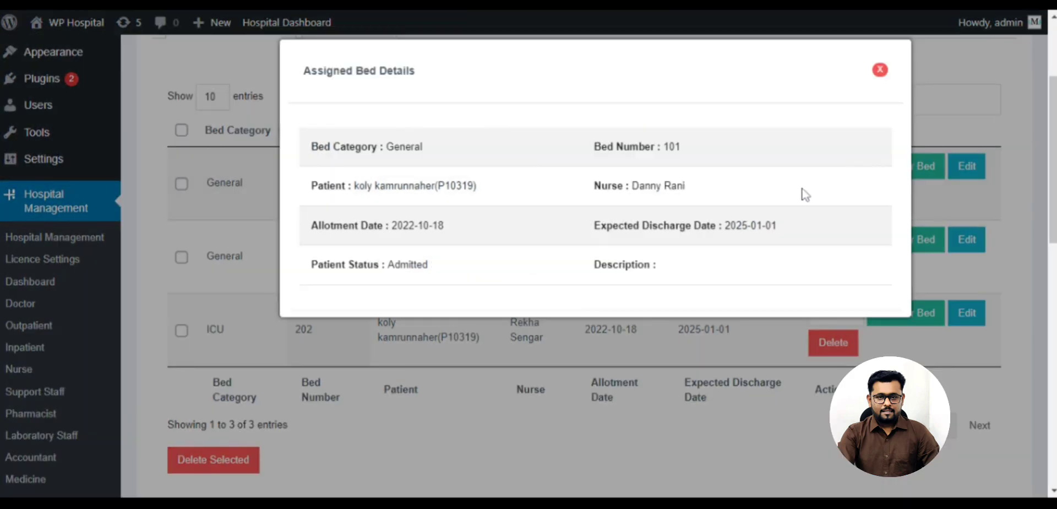
left_click(879, 71)
scroll(878, 77, "up", 3)
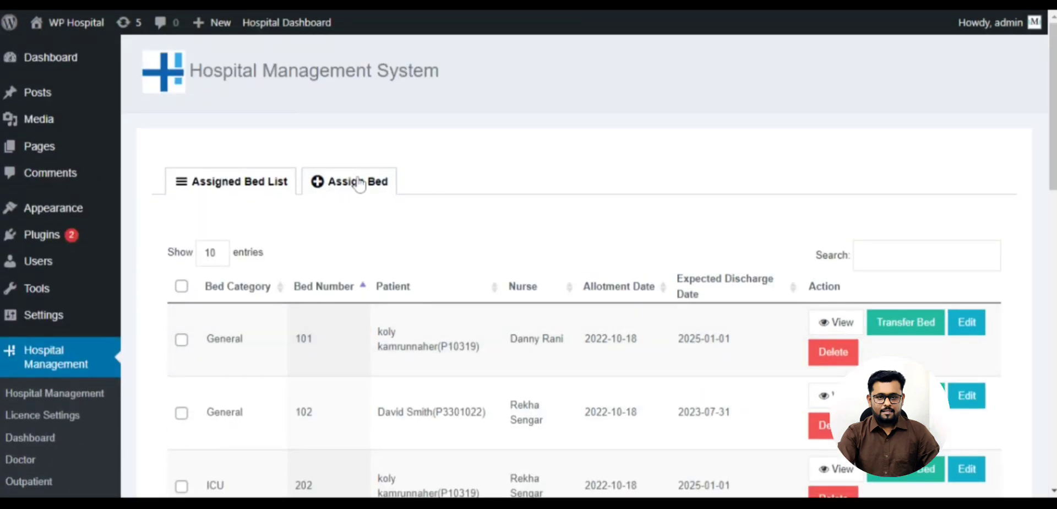
Look over the blank Assign Bed form.
left_click(359, 184)
scroll(371, 232, "down", 5)
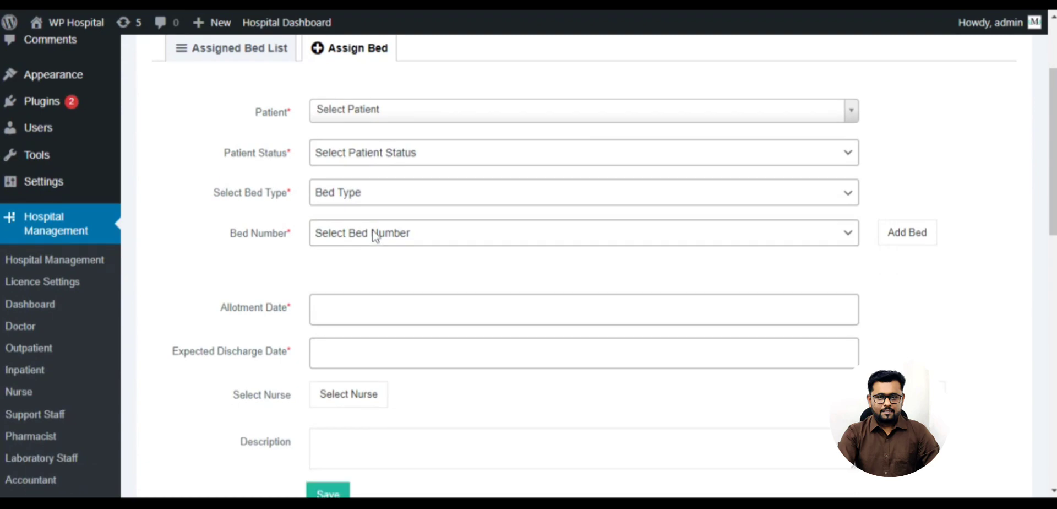
scroll(374, 238, "up", 5)
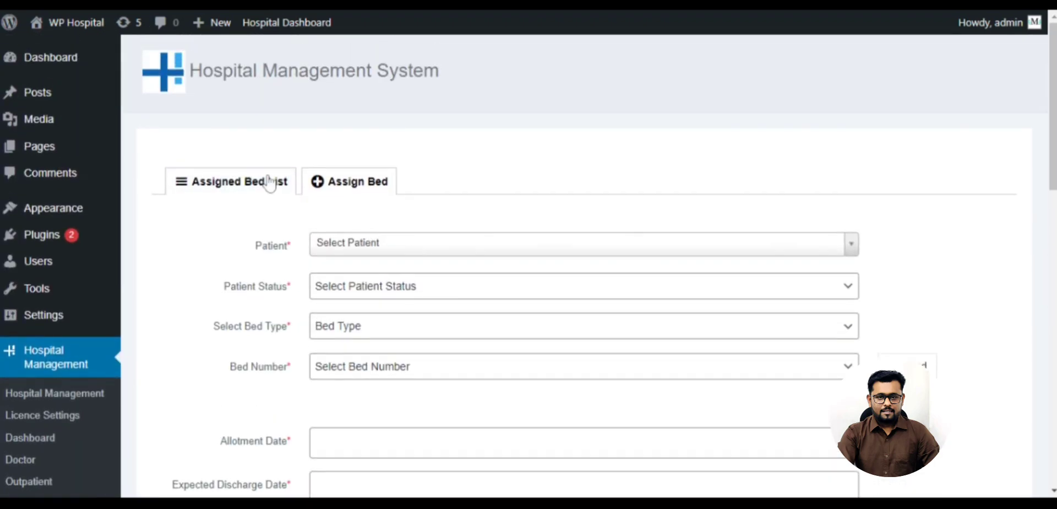
Return to the Assigned Bed List and scroll through its three assignments.
left_click(269, 183)
scroll(862, 279, "down", 1)
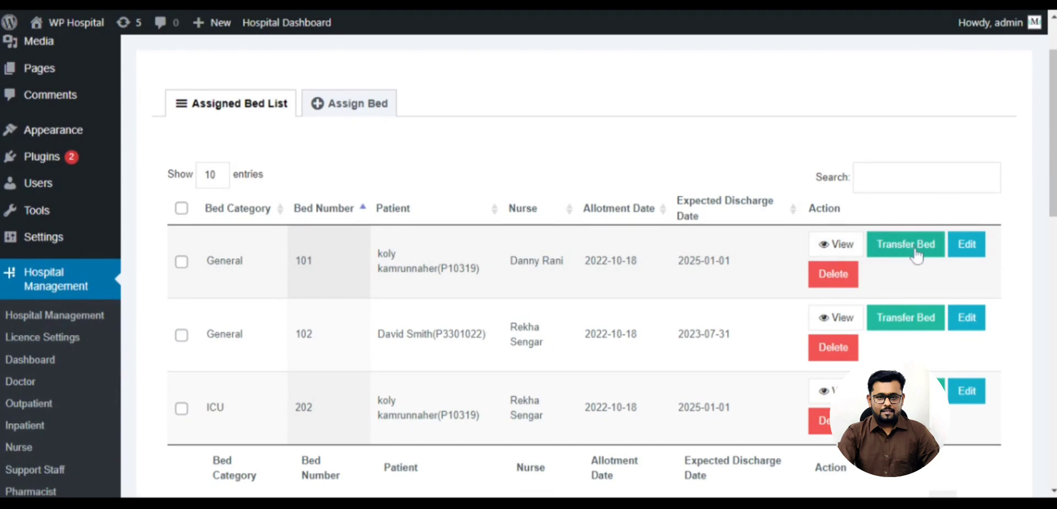
scroll(667, 354, "down", 6)
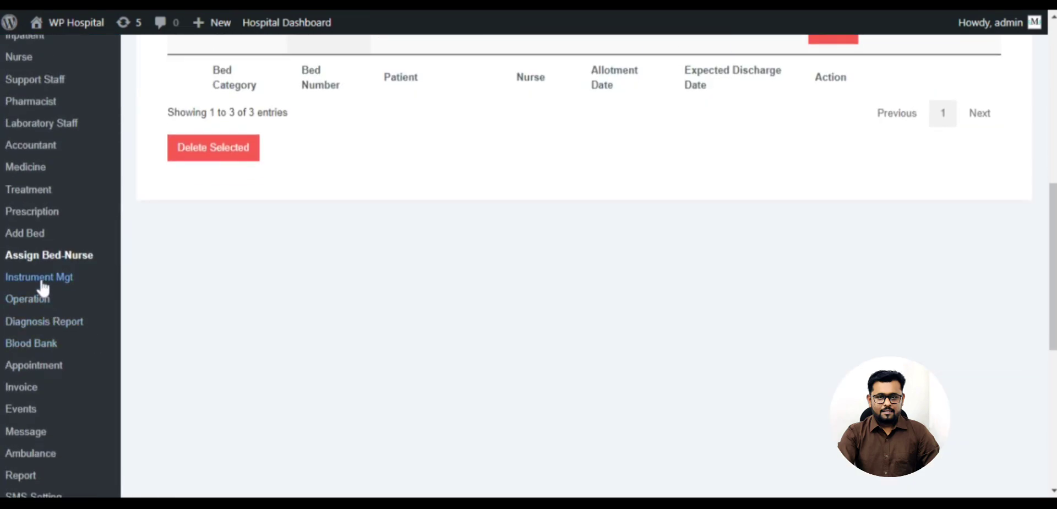
Open Instrument Mgt and scroll through the Instrument List.
left_click(42, 280)
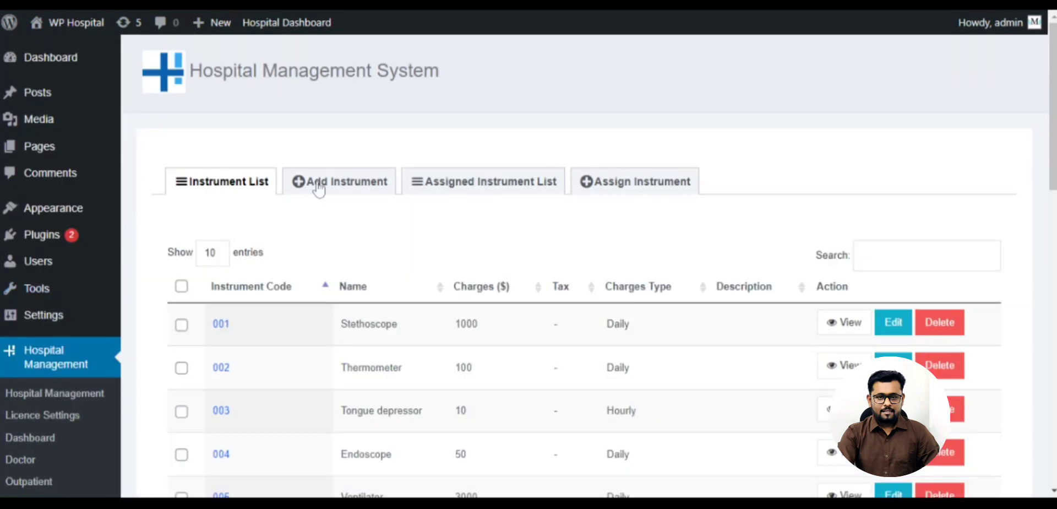
scroll(267, 285, "down", 3)
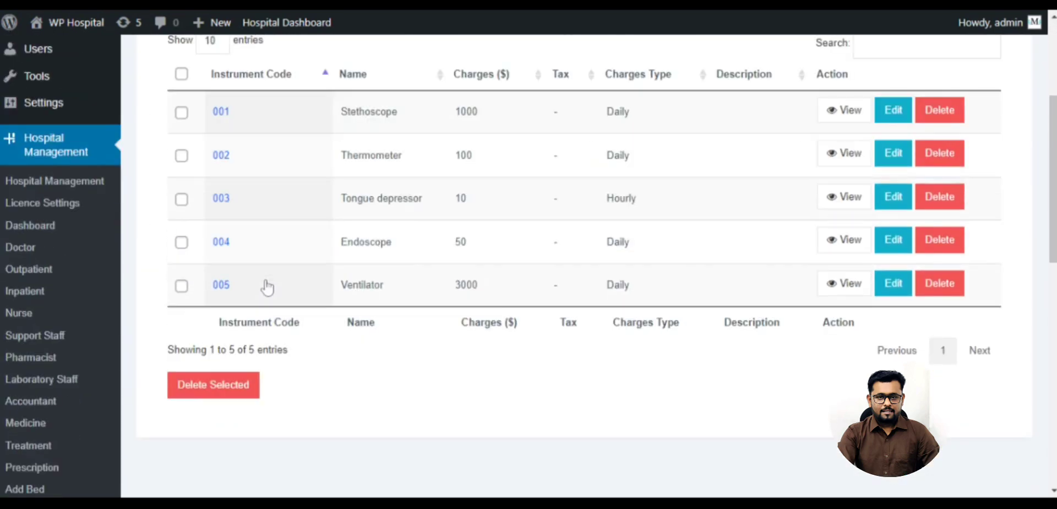
scroll(266, 278, "up", 2)
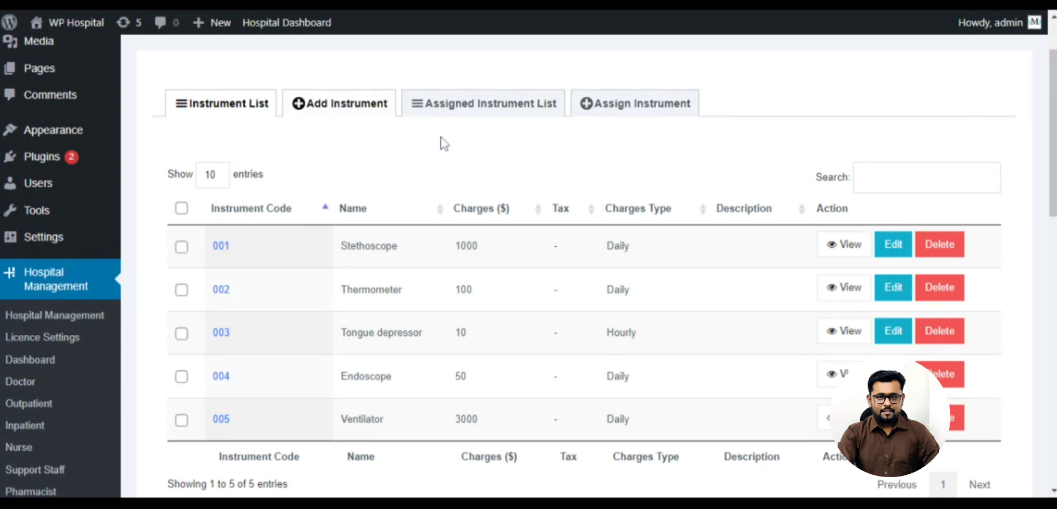
scroll(438, 141, "up", 2)
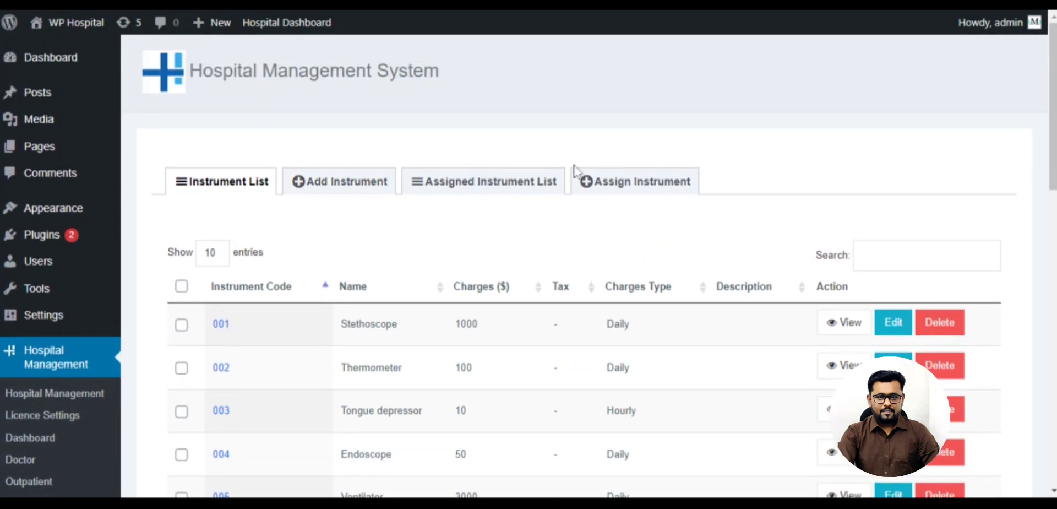
Show the Assigned Instrument List, with five assignments such as Thermometer, Stethoscope and Endoscope.
left_click(504, 189)
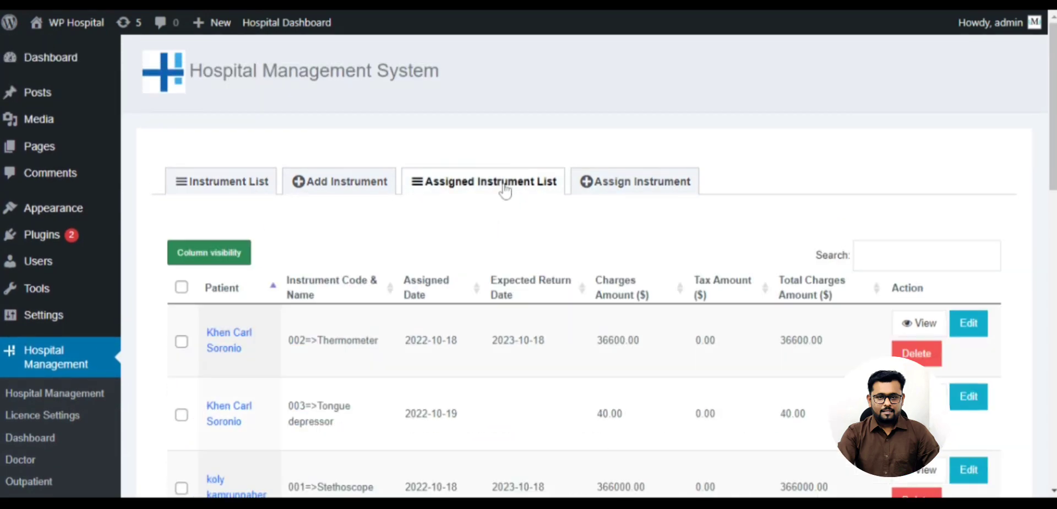
scroll(378, 302, "down", 4)
scroll(387, 248, "up", 3)
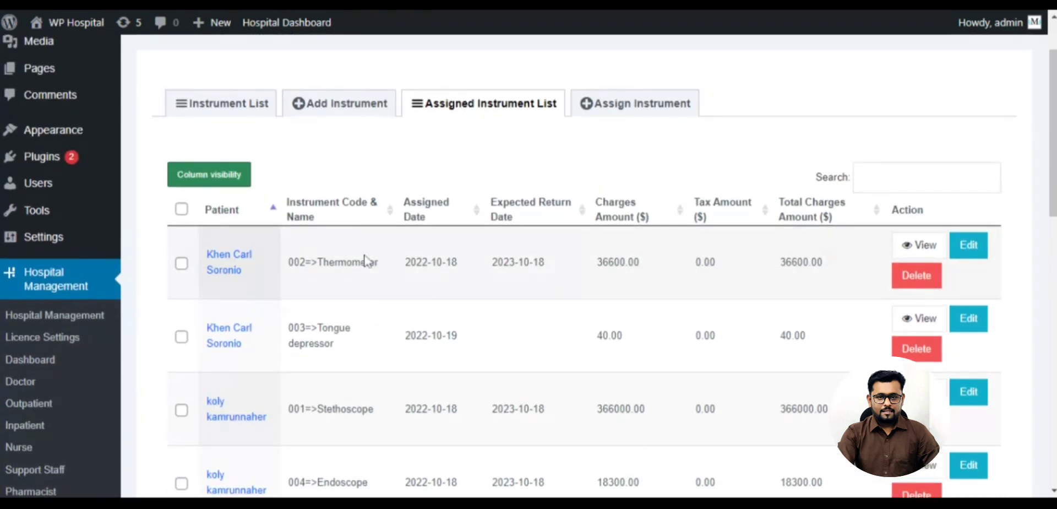
scroll(365, 261, "up", 2)
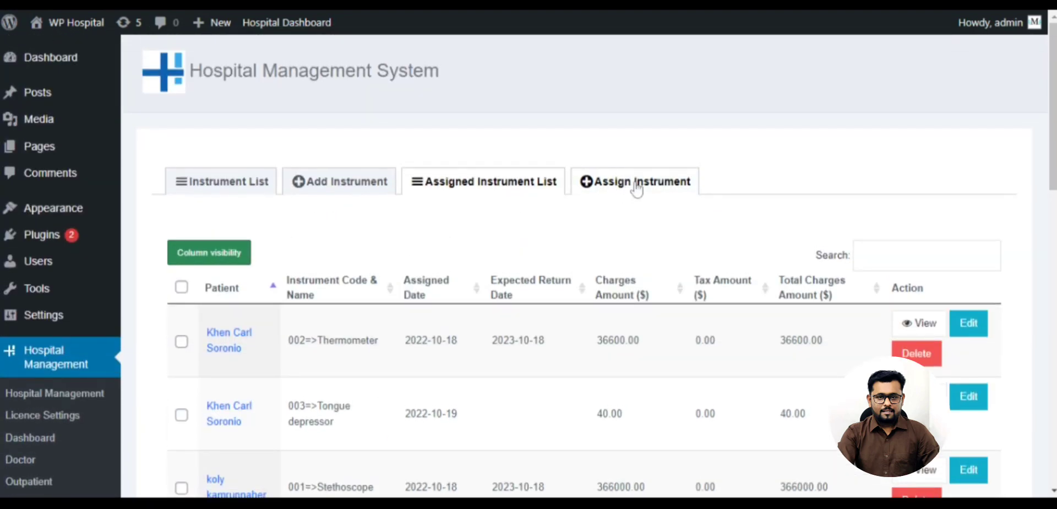
scroll(635, 190, "down", 10)
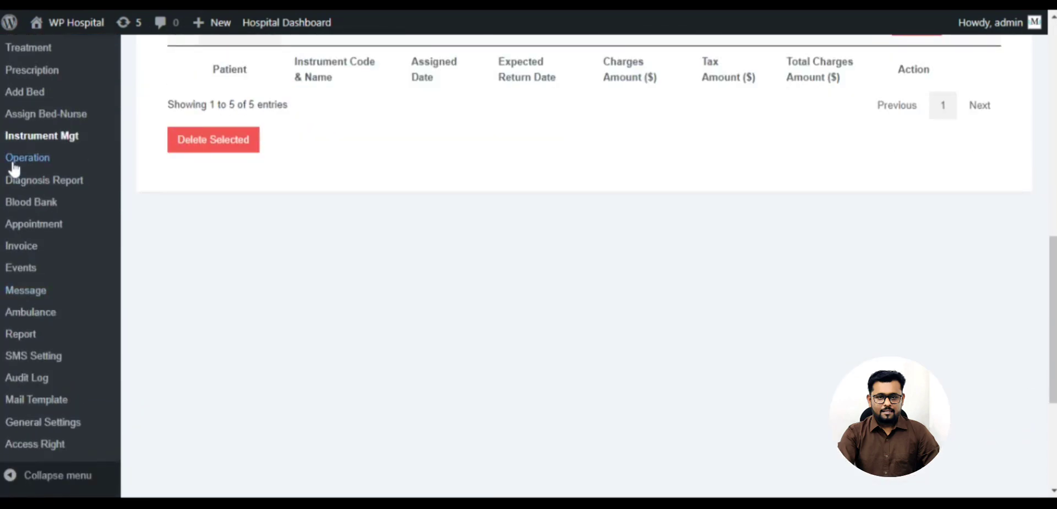
Open the Operation List and review the scheduled operations.
left_click(14, 166)
scroll(267, 294, "down", 2)
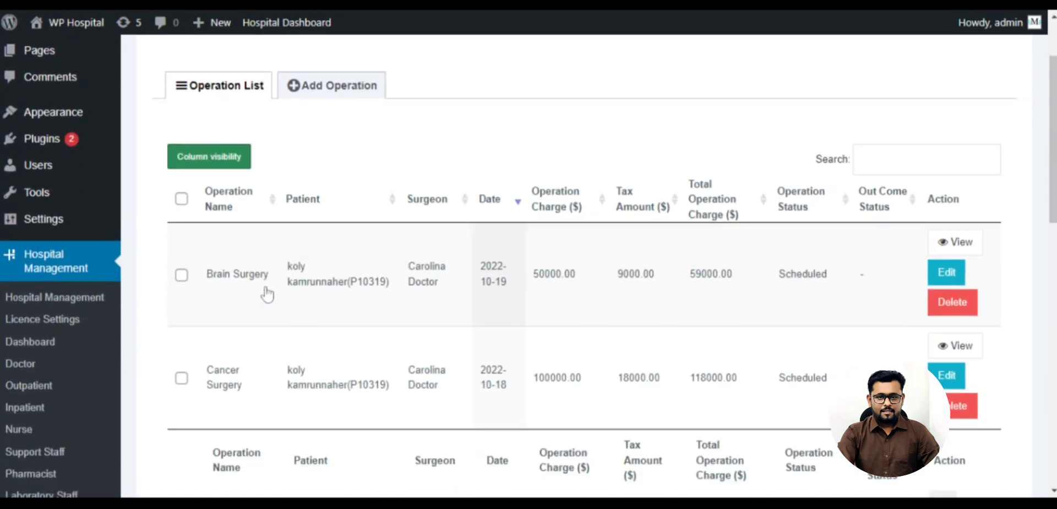
scroll(267, 295, "down", 2)
scroll(264, 286, "up", 2)
left_click_drag(206, 288, 267, 335)
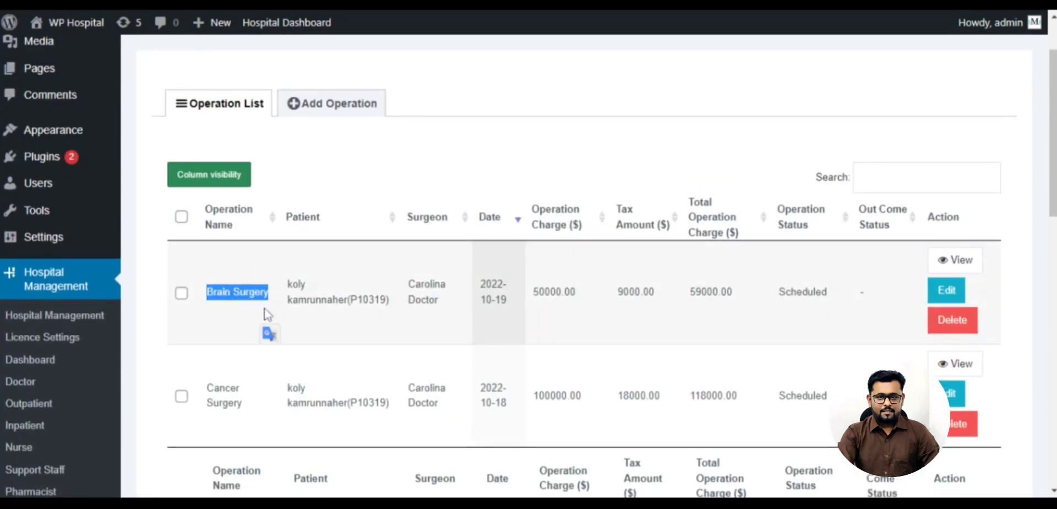
left_click_drag(207, 385, 255, 448)
scroll(518, 353, "up", 1)
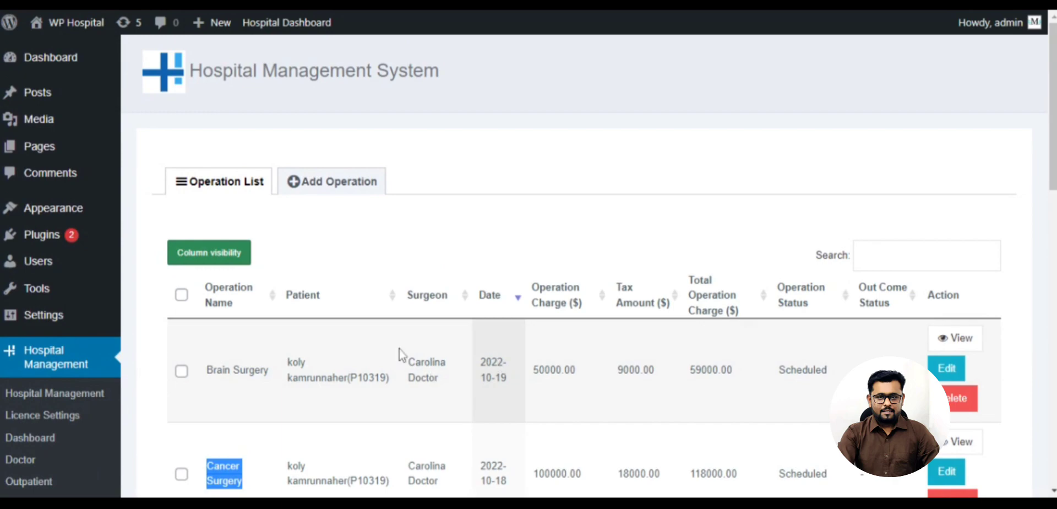
Open the blank Add Operation form and check the available Operation Status options.
left_click(331, 188)
scroll(332, 189, "down", 7)
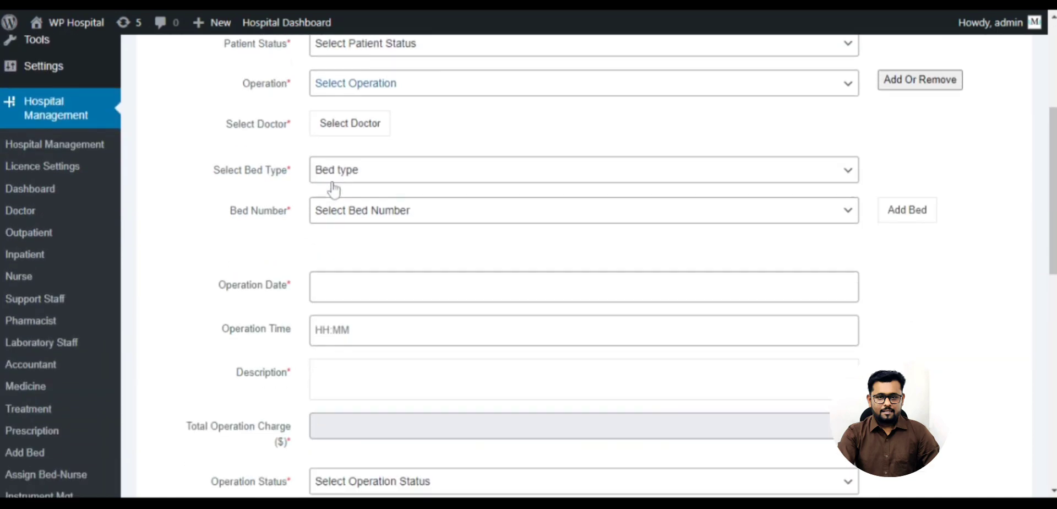
left_click(390, 351)
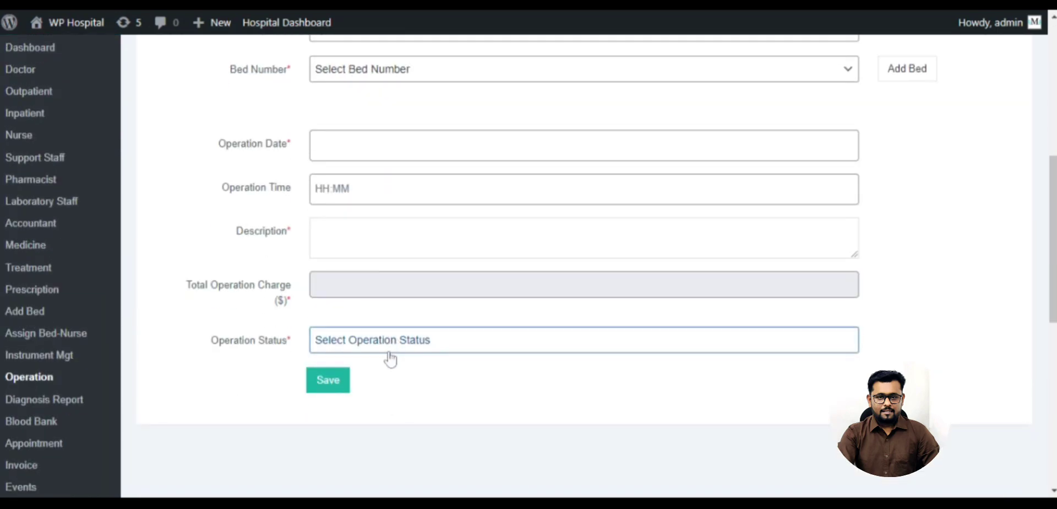
scroll(213, 359, "up", 5)
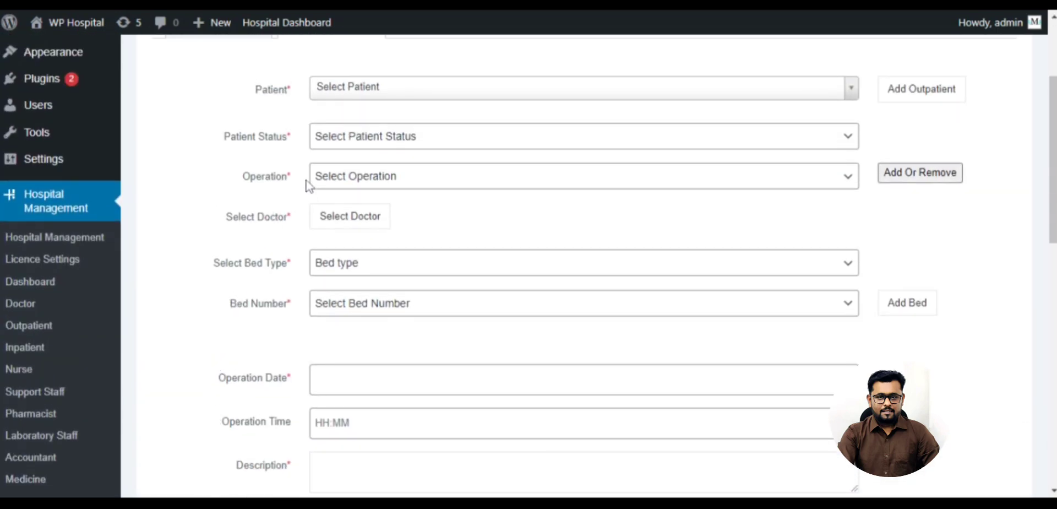
scroll(309, 186, "up", 2)
scroll(373, 235, "down", 10)
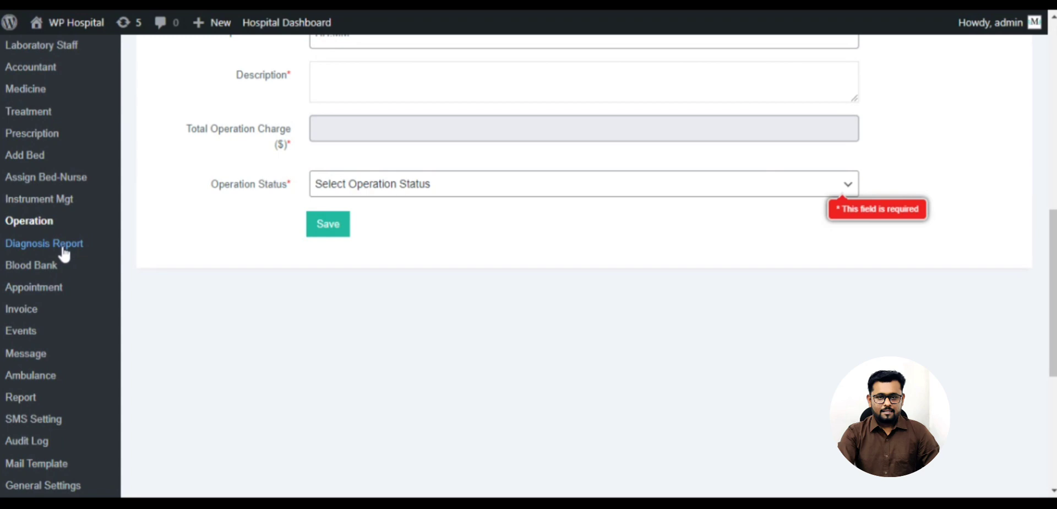
Open the diagnosis reports, then the blank Add Diagnosis Report form.
left_click(63, 248)
scroll(325, 285, "down", 2)
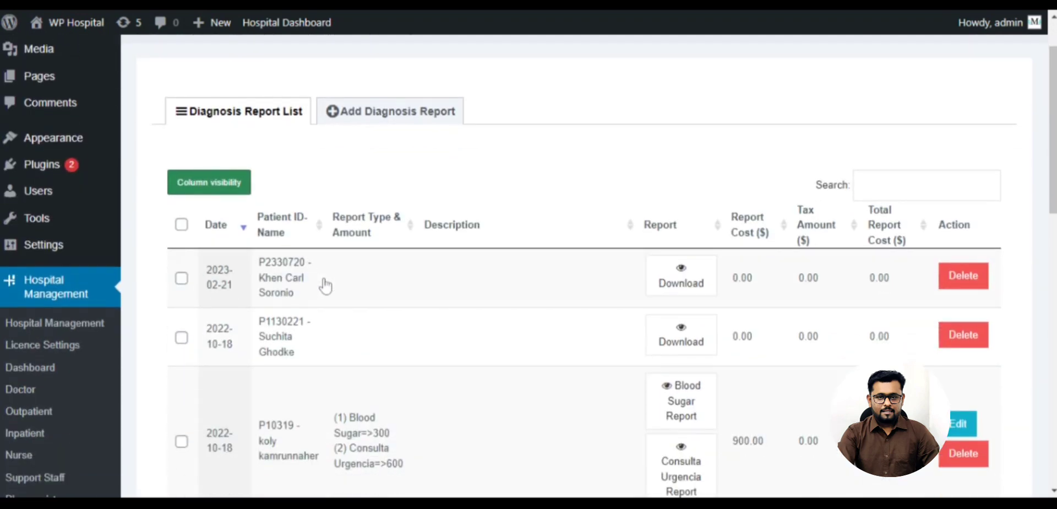
scroll(325, 284, "down", 5)
scroll(323, 286, "up", 7)
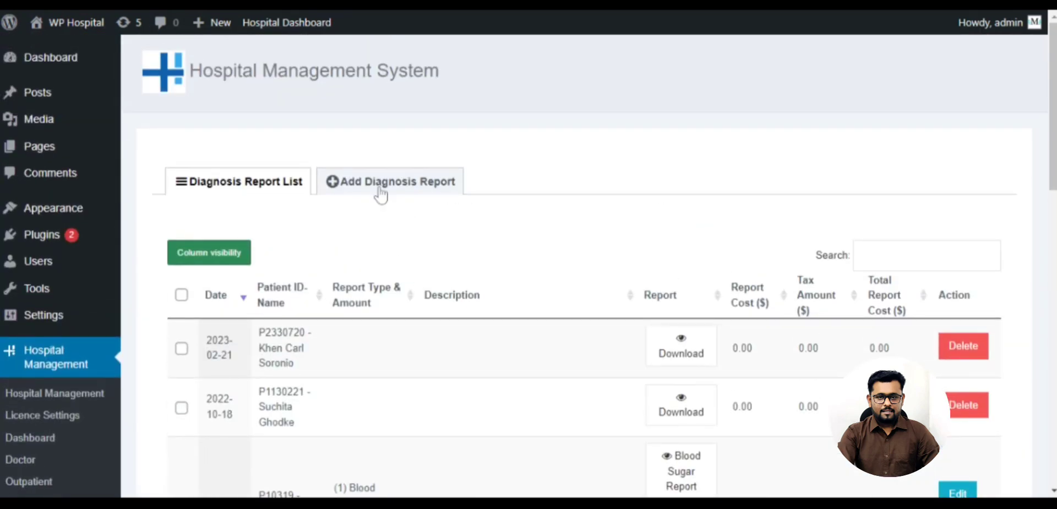
left_click(421, 183)
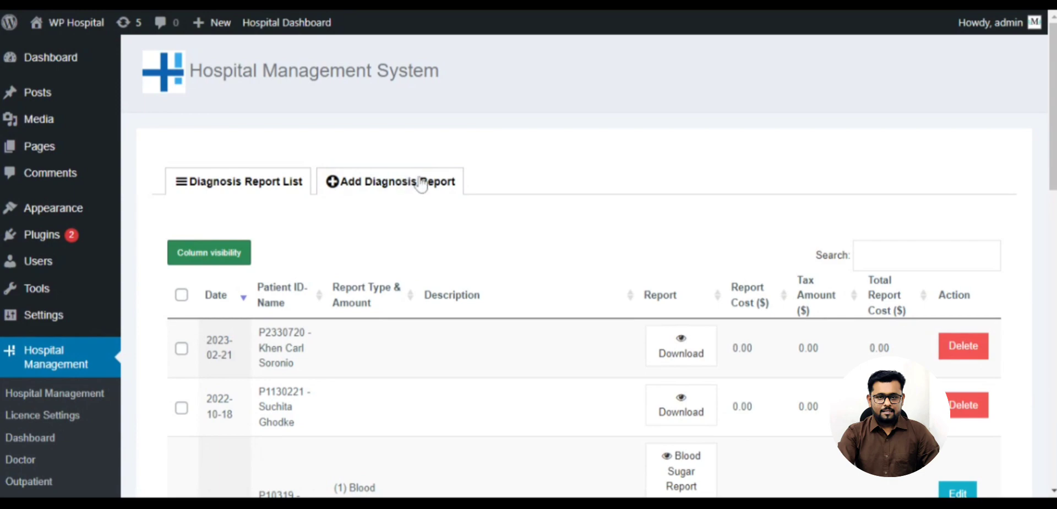
scroll(422, 205, "down", 3)
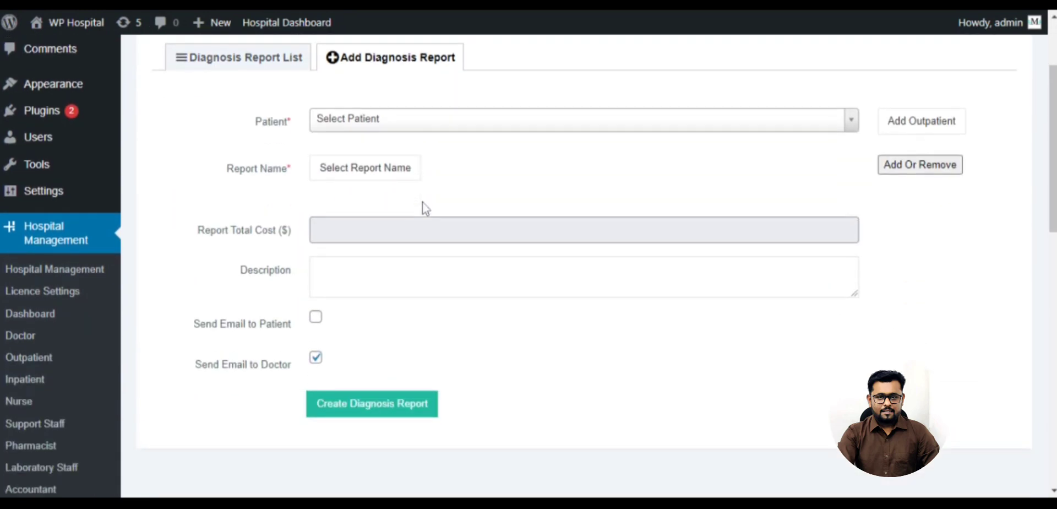
scroll(422, 228, "up", 2)
Open the Patient and Report Name dropdowns, then close both without selecting anything.
left_click(381, 171)
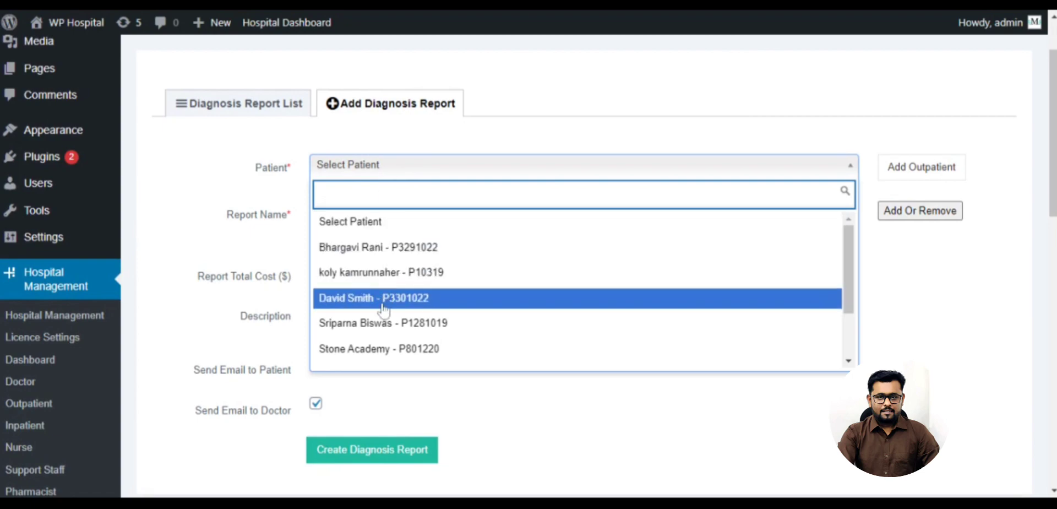
left_click(233, 186)
left_click(377, 215)
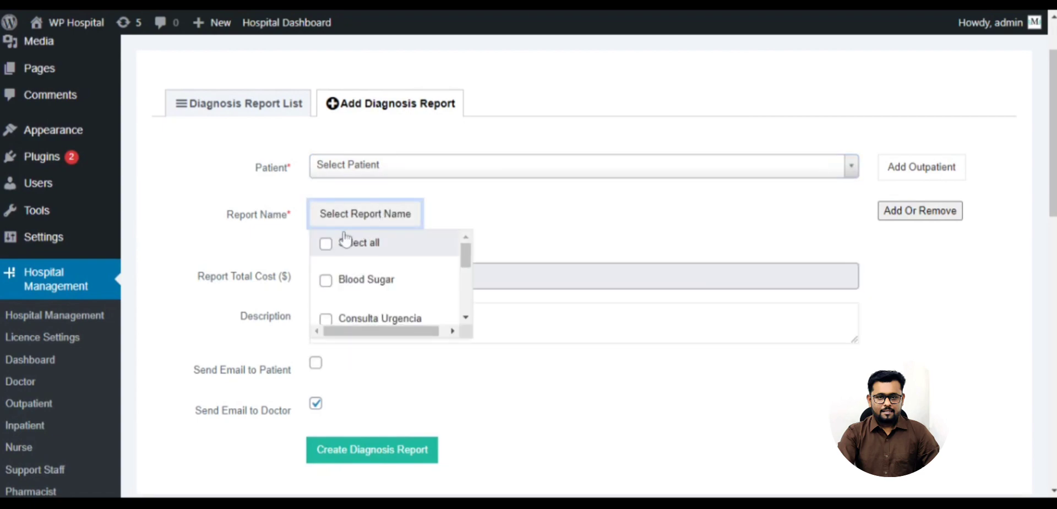
scroll(370, 276, "down", 3)
scroll(373, 277, "up", 3)
left_click(160, 165)
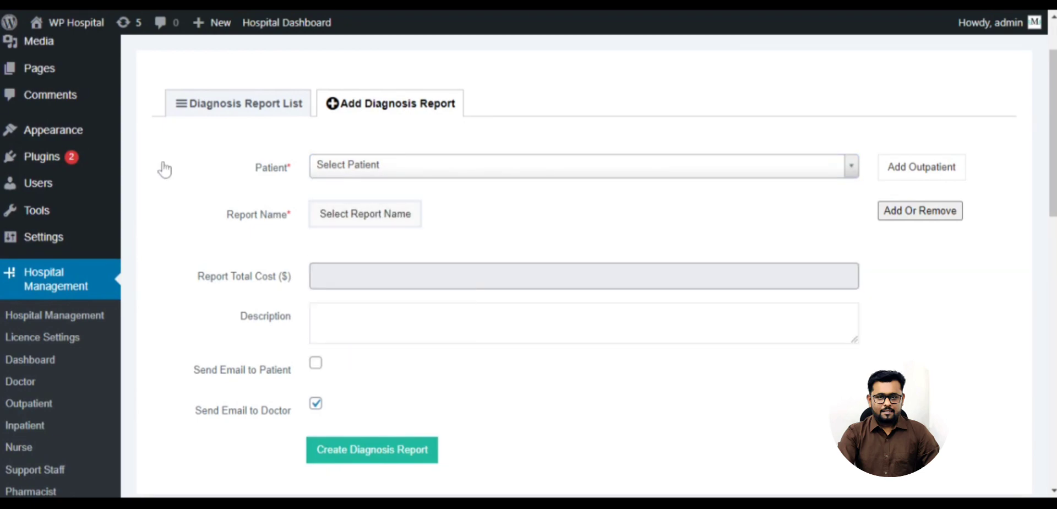
scroll(214, 175, "down", 7)
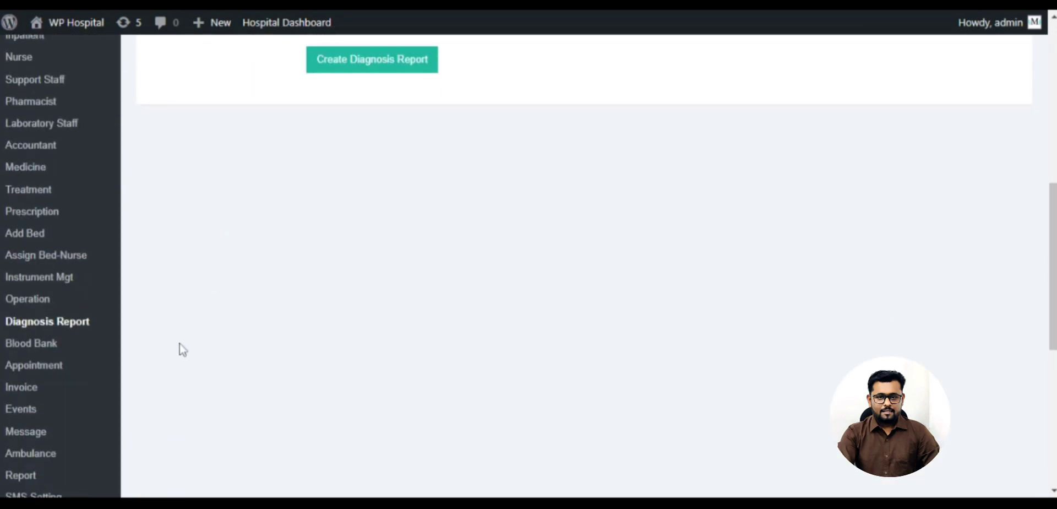
Open Blood Bank's Blood Manage tab and scroll to the bag counts per blood group, e.g. B+ 499.
left_click(28, 346)
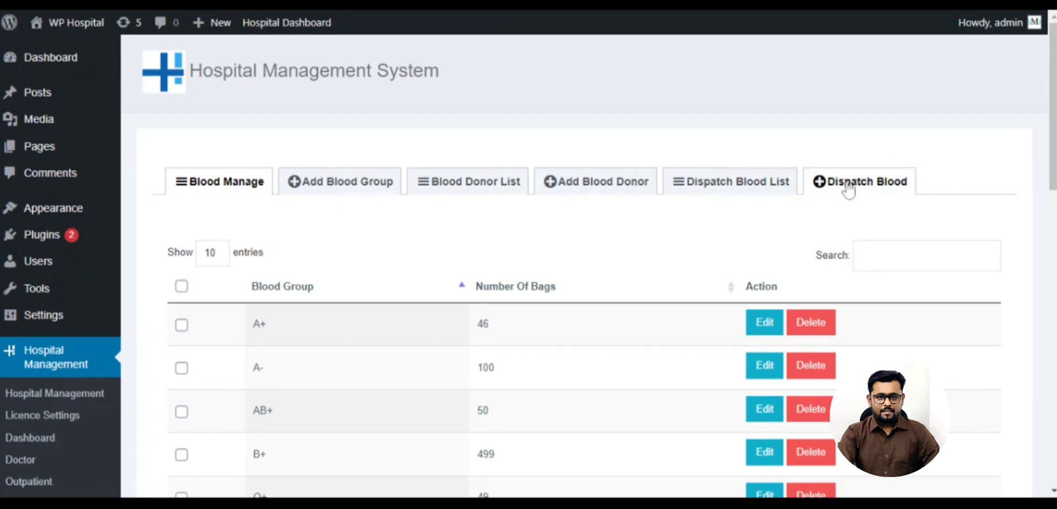
scroll(420, 266, "down", 10)
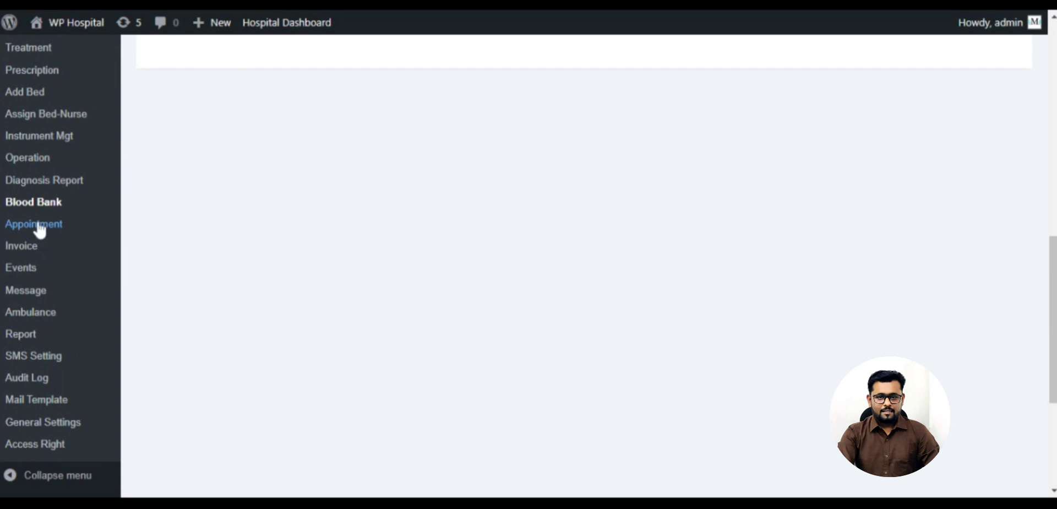
Open the appointment list and sort it by date, oldest first and then newest first.
left_click(34, 224)
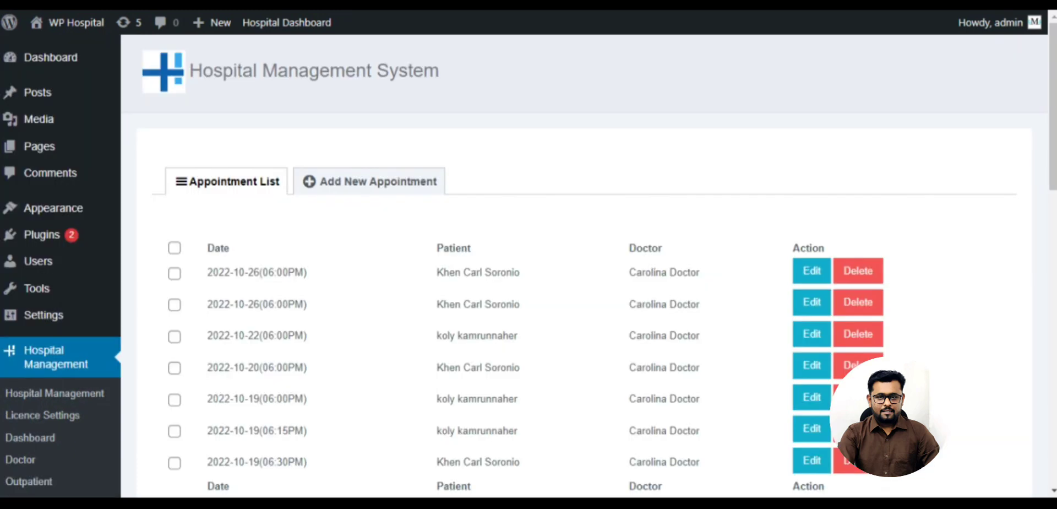
scroll(292, 200, "down", 5)
scroll(294, 199, "up", 3)
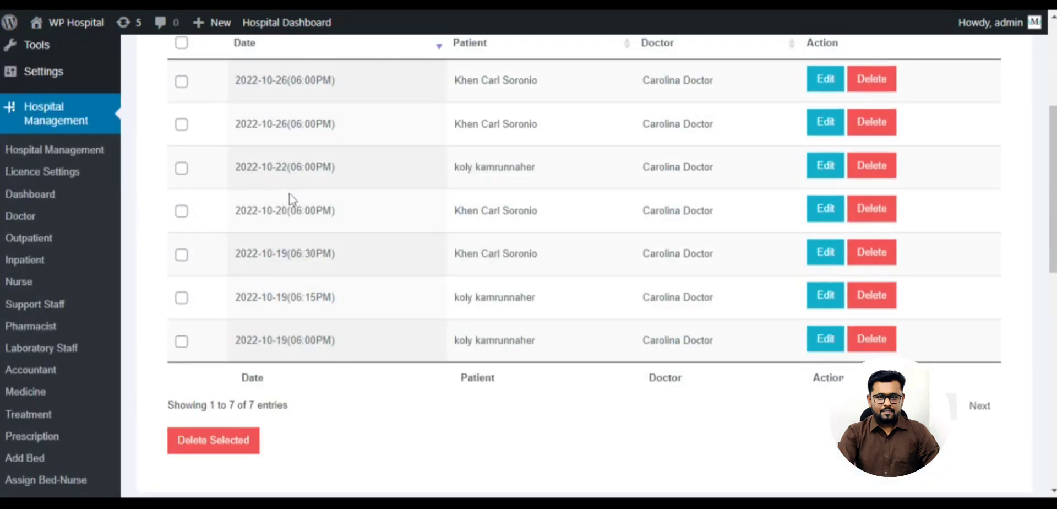
left_click(245, 137)
left_click(427, 130)
scroll(428, 143, "up", 3)
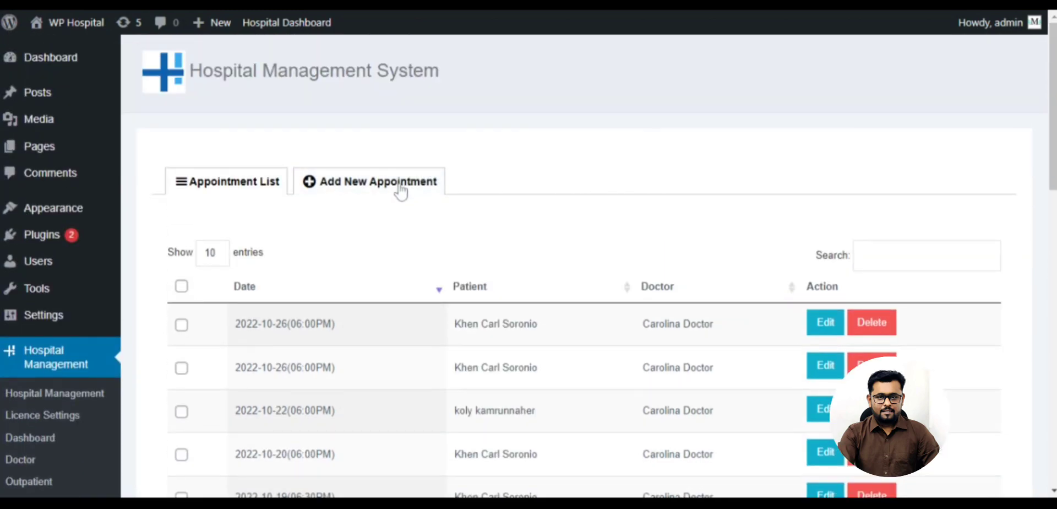
Review the blank Add New Appointment form and its 10:00AM–08:00PM morning, afternoon and evening slots.
left_click(399, 187)
scroll(400, 192, "down", 6)
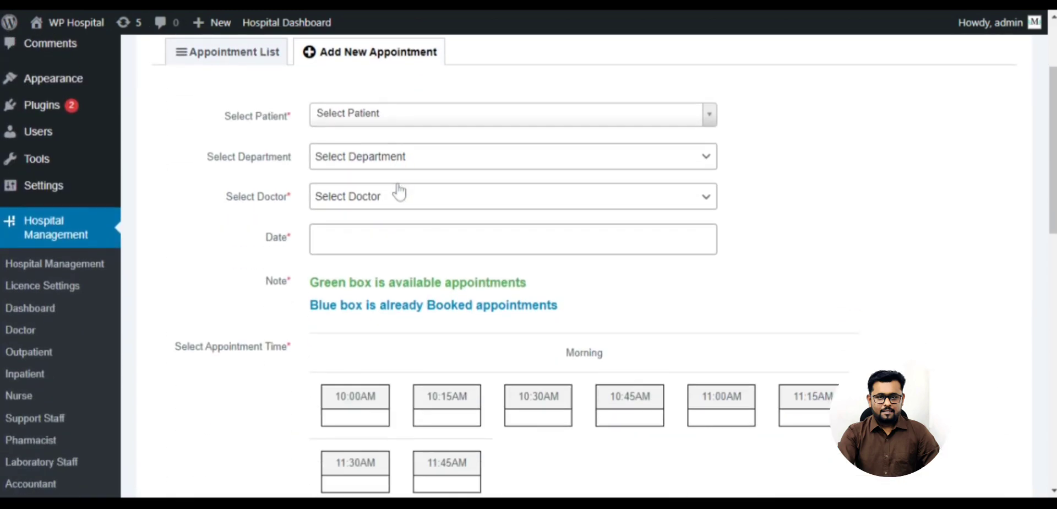
scroll(400, 191, "up", 3)
scroll(324, 176, "up", 3)
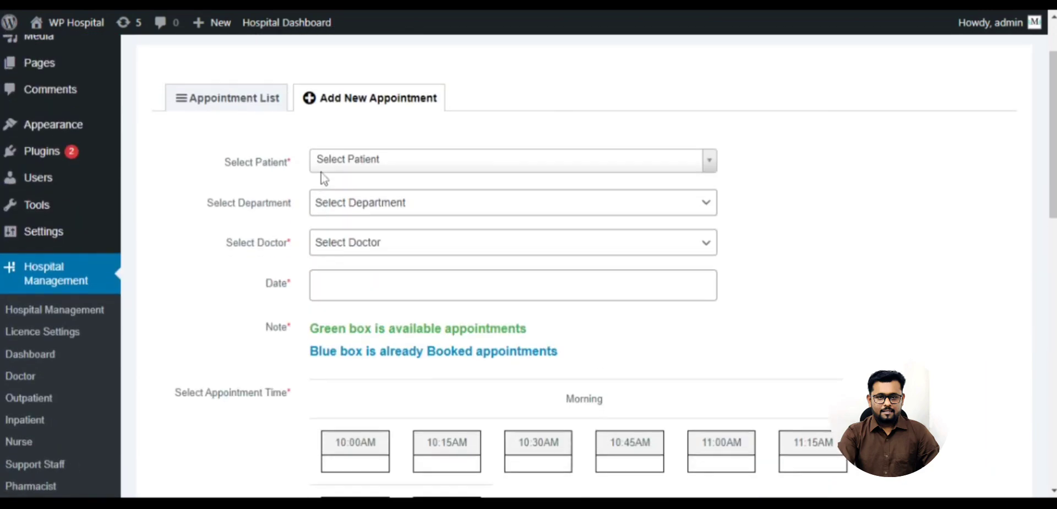
scroll(336, 242, "down", 15)
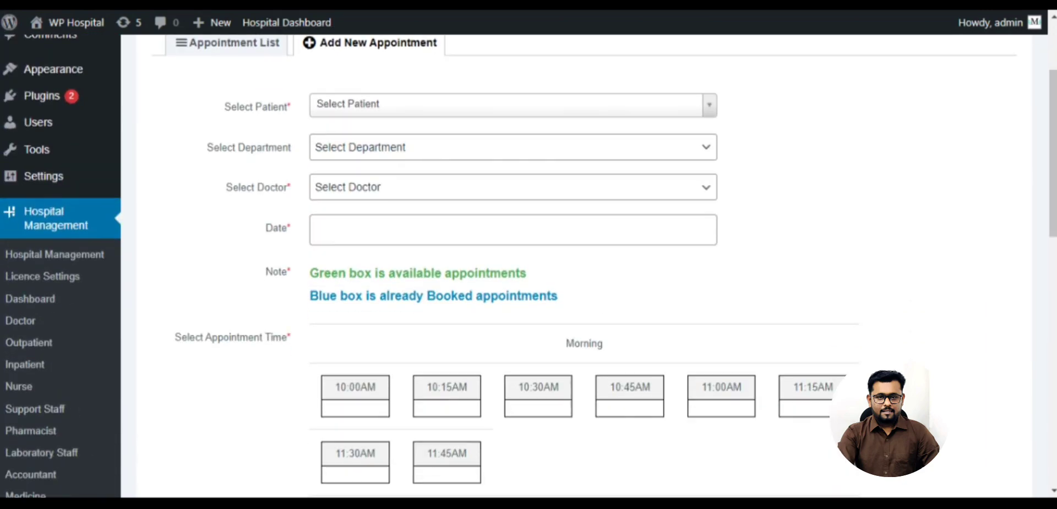
scroll(336, 296, "up", 15)
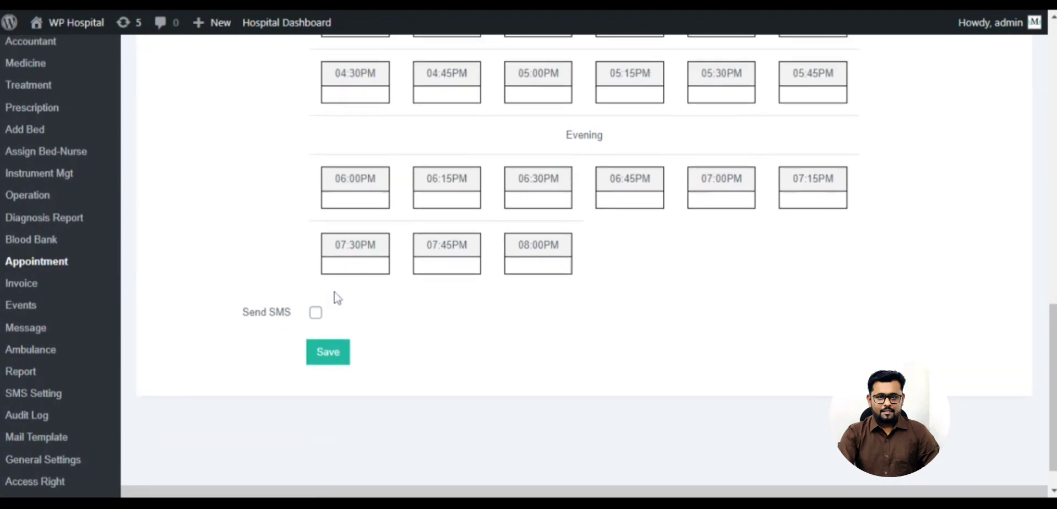
scroll(341, 295, "down", 2)
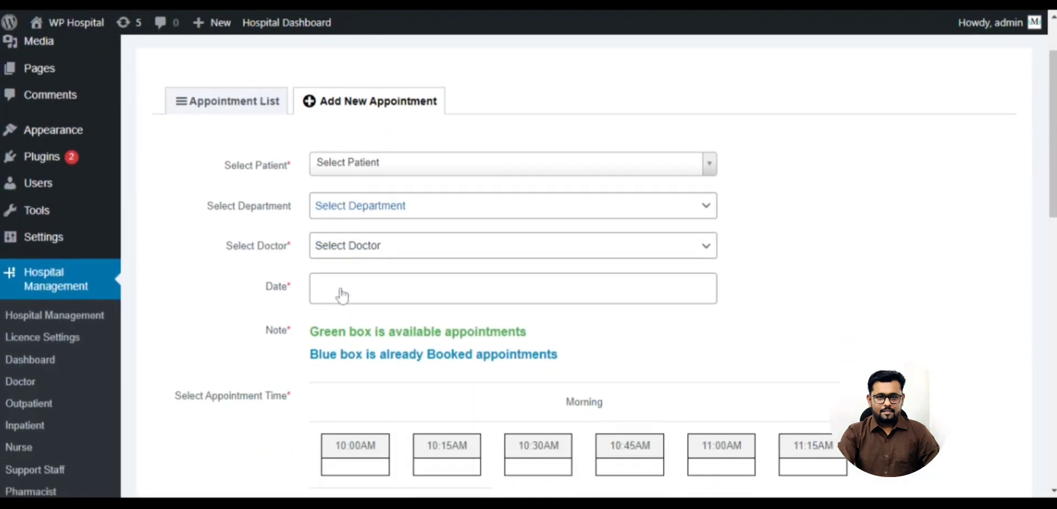
scroll(330, 286, "down", 10)
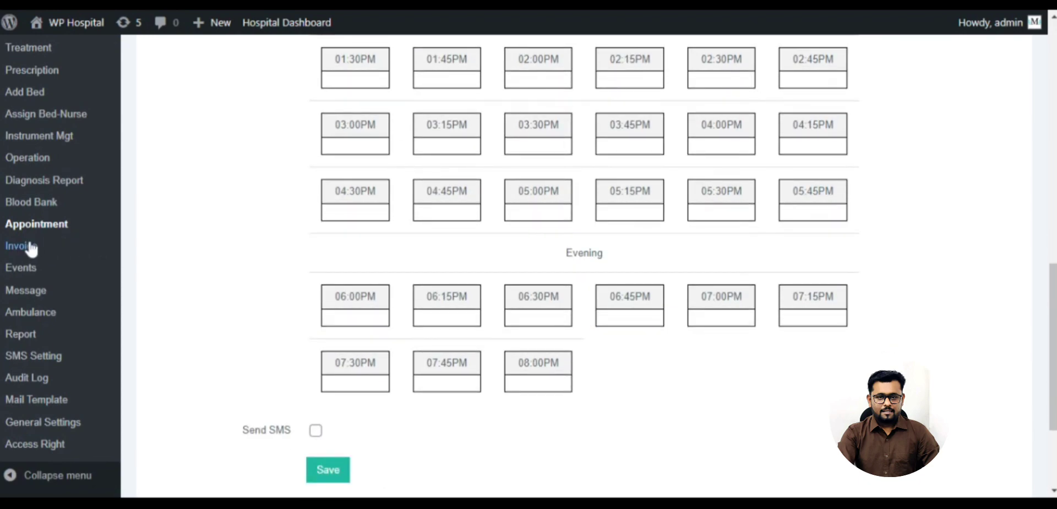
Open the Invoice List, preview invoice 2210181 and close the preview.
left_click(31, 249)
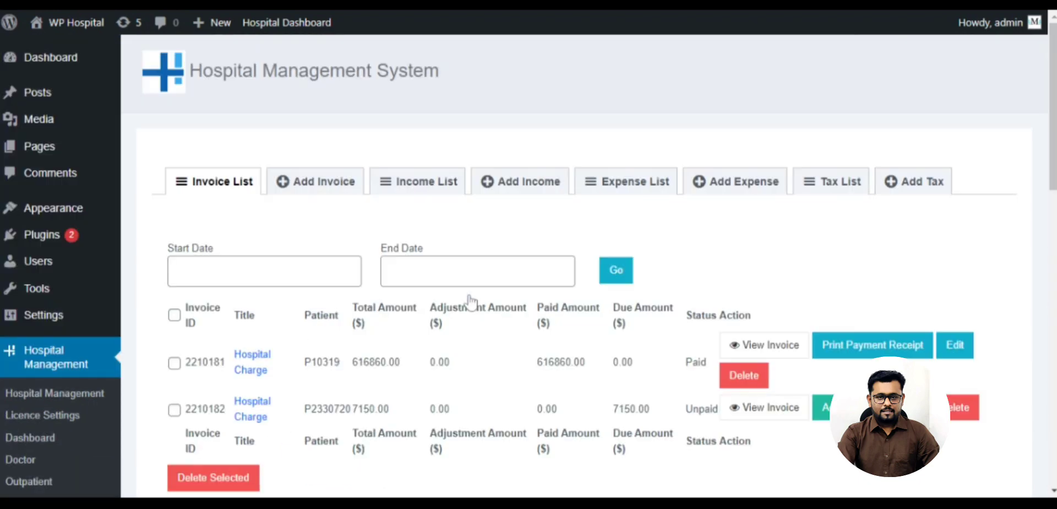
scroll(510, 219, "down", 5)
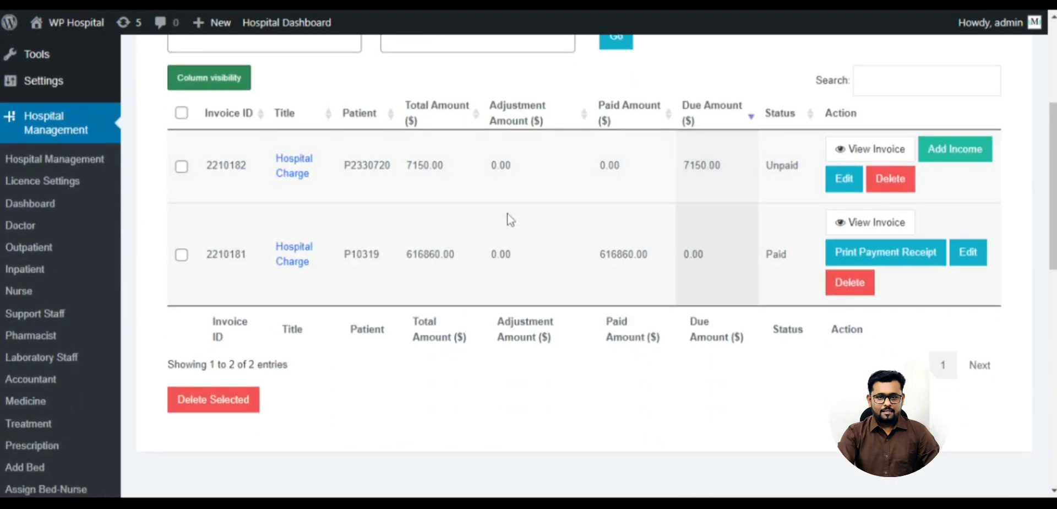
left_click(860, 232)
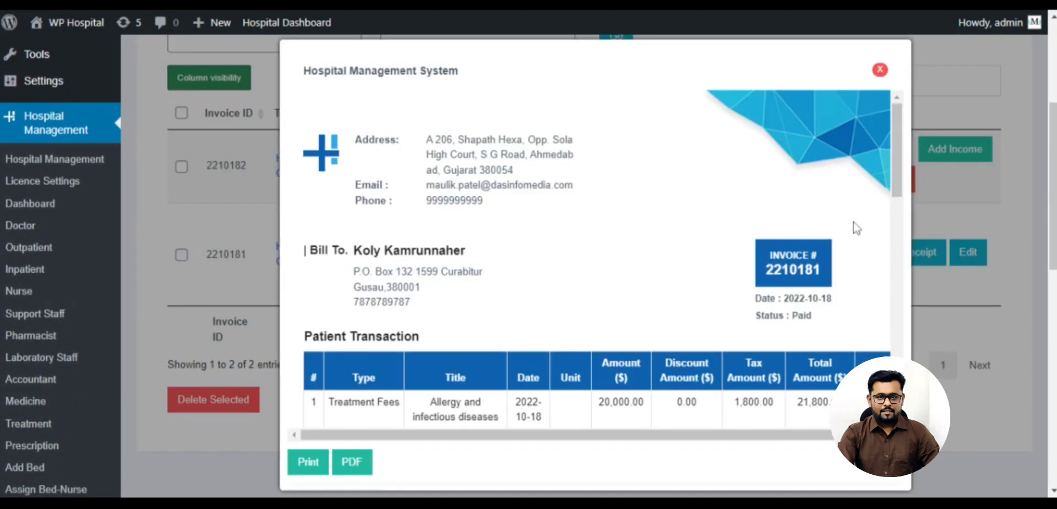
left_click(879, 70)
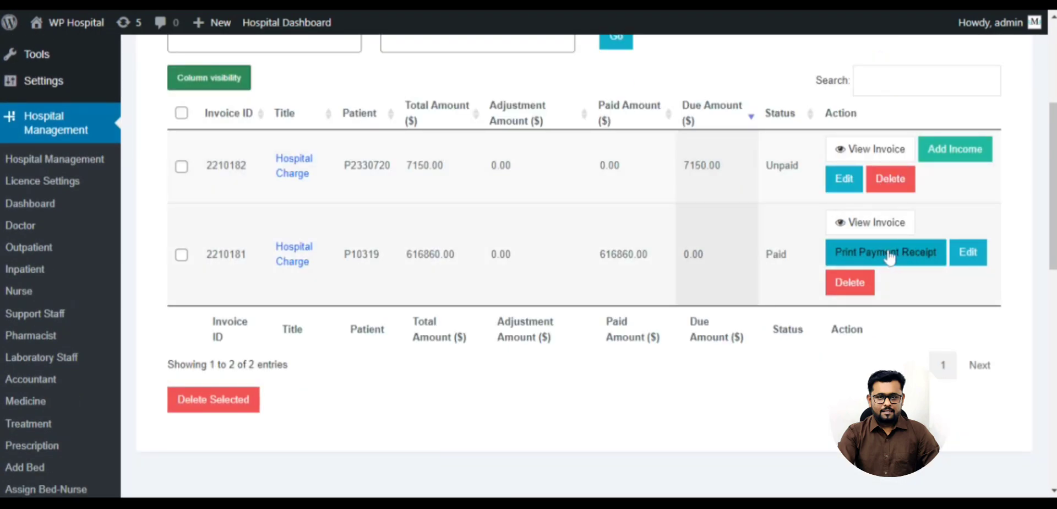
scroll(883, 256, "up", 5)
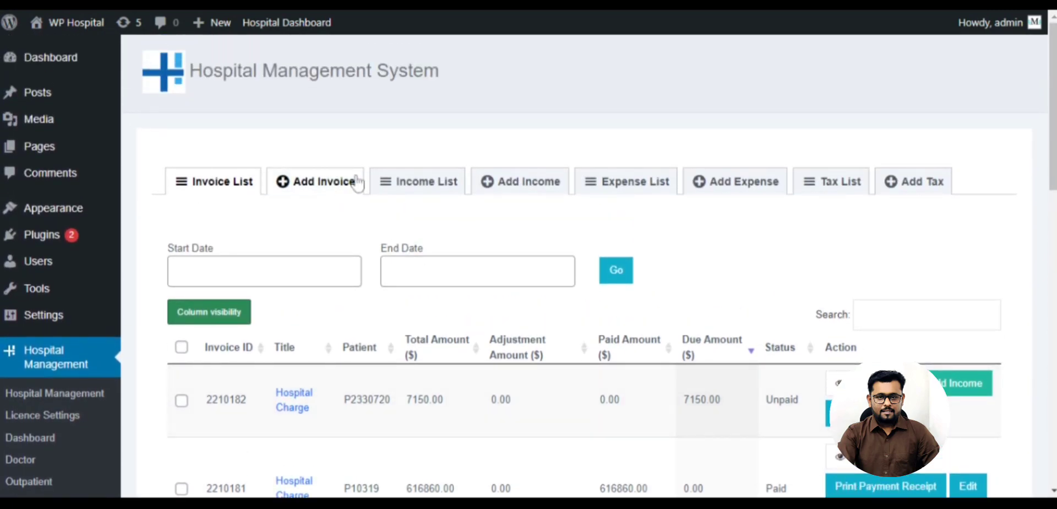
Start a new invoice (ID 2302213, dated 2023-02-21) for a patient and review their charges.
left_click(357, 183)
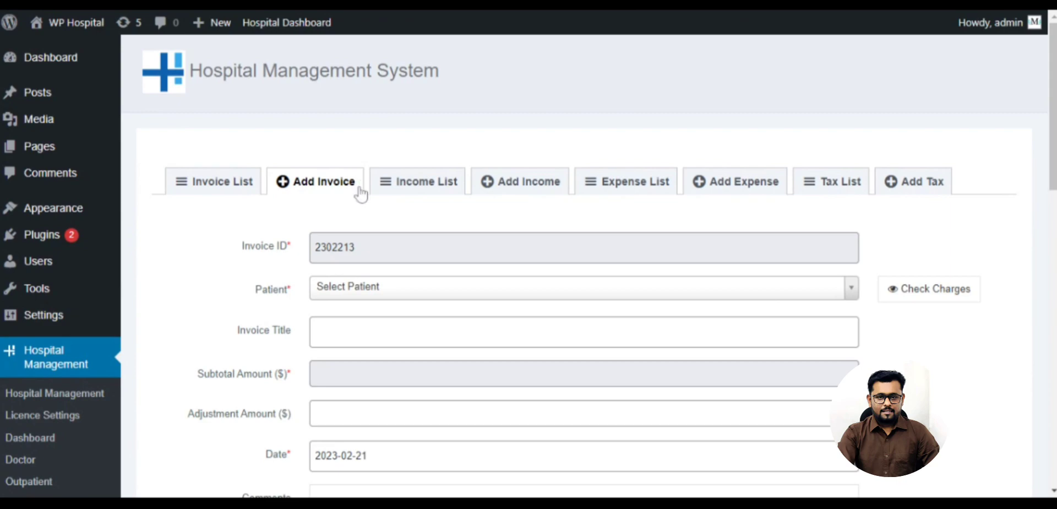
scroll(359, 208, "down", 4)
scroll(347, 165, "up", 1)
left_click(355, 132)
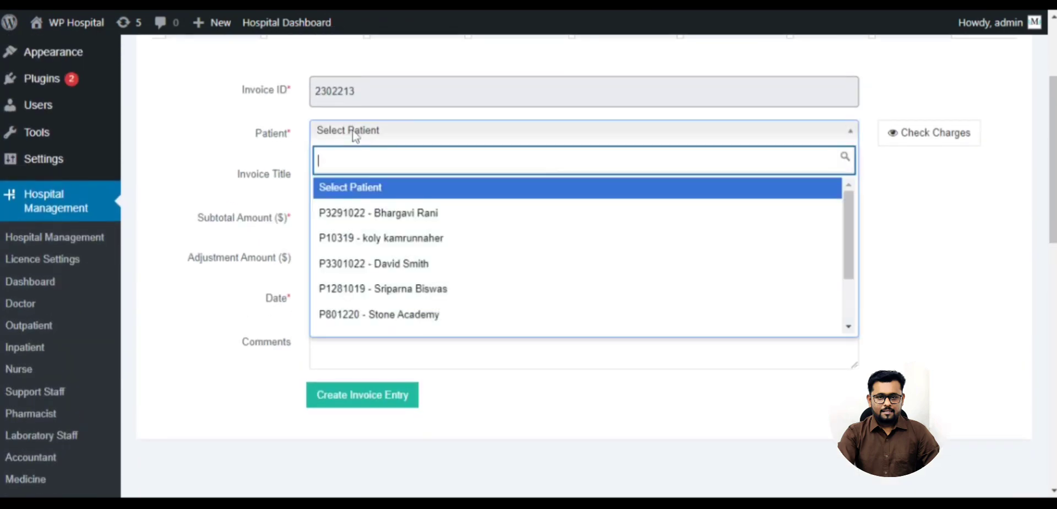
left_click(369, 239)
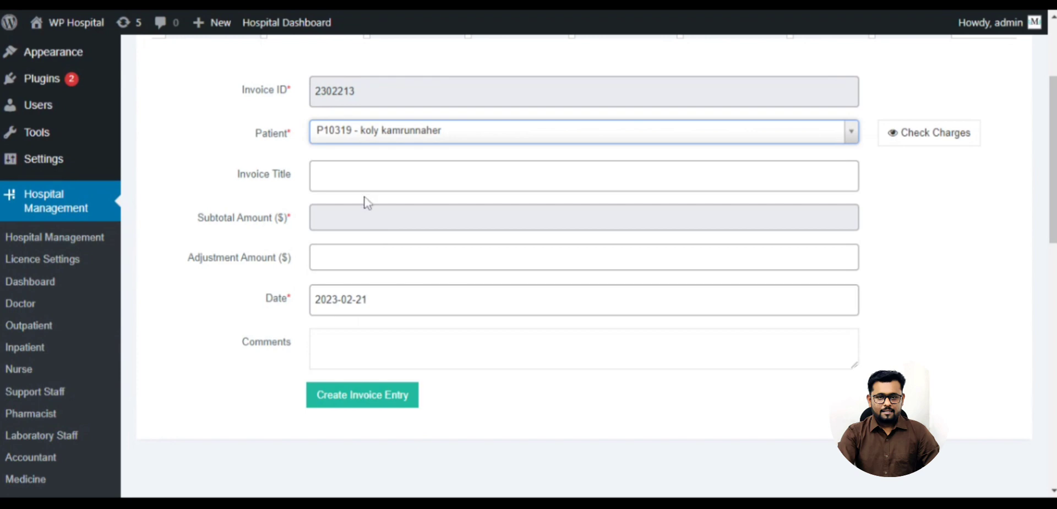
left_click(927, 138)
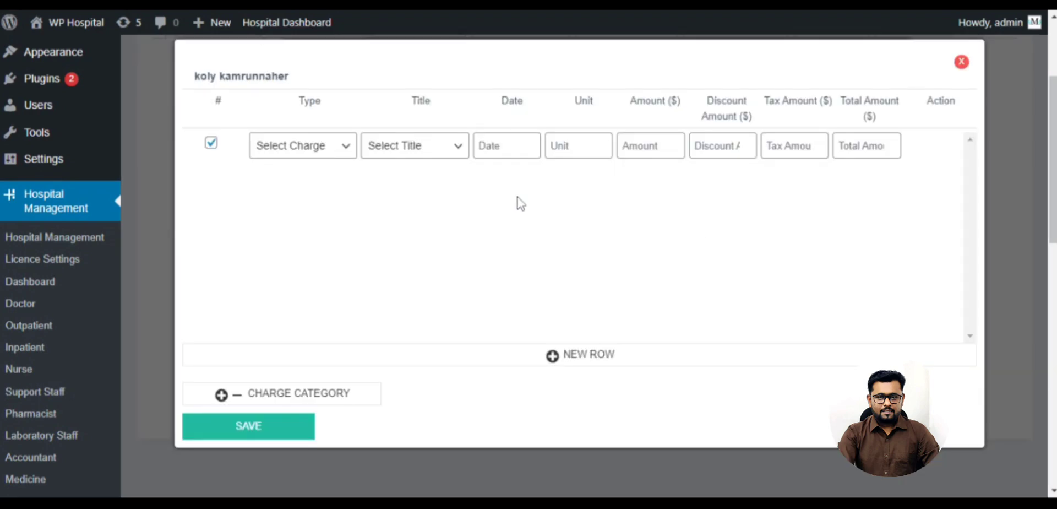
left_click(964, 65)
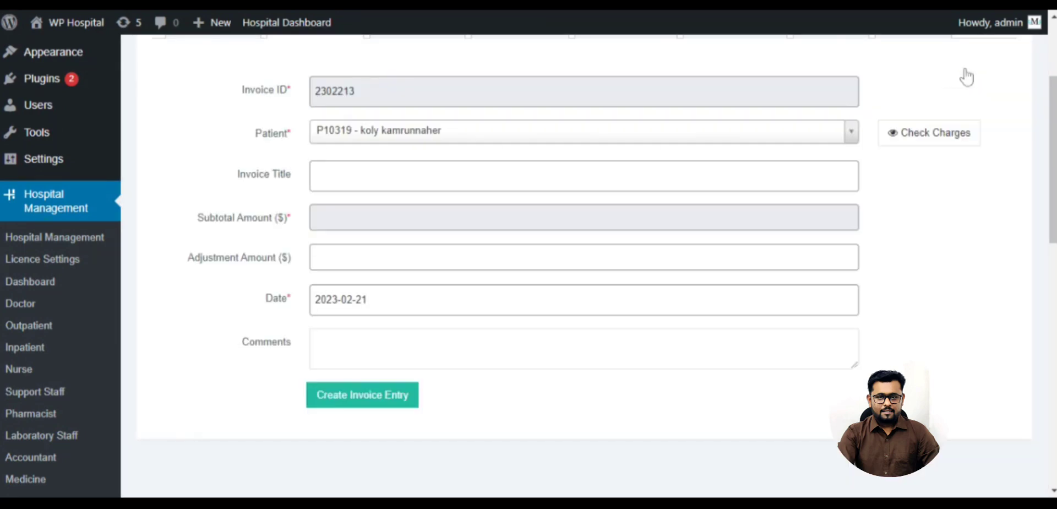
Switch the invoice to a different patient and review that patient's charges.
left_click(511, 131)
left_click(405, 216)
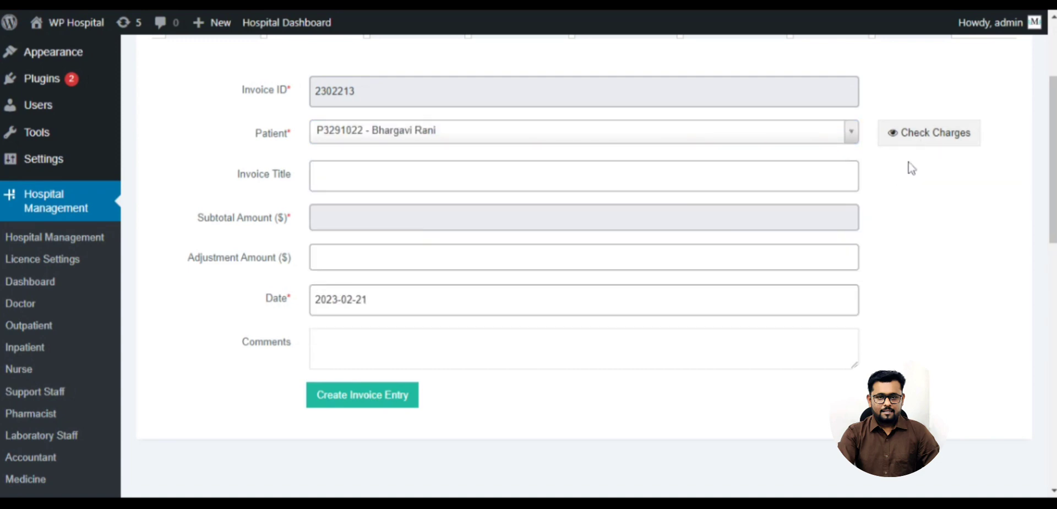
left_click(912, 138)
left_click(962, 63)
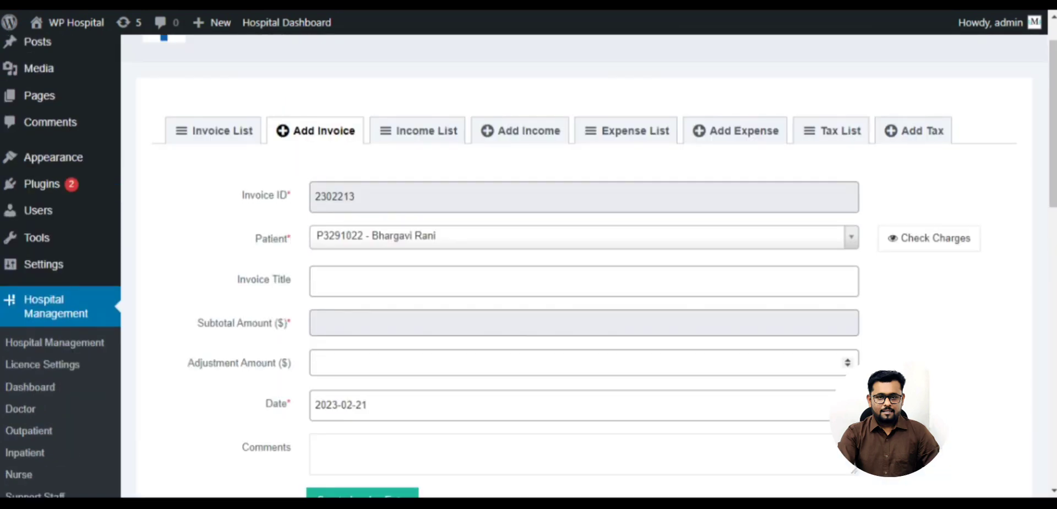
scroll(446, 213, "down", 3)
scroll(431, 187, "up", 3)
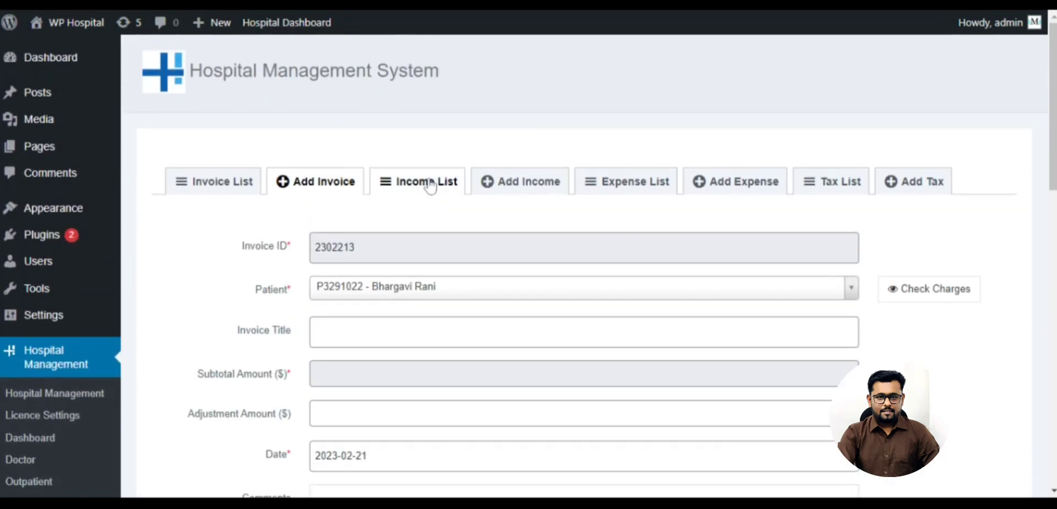
Open the Income List, sort it by patient name ascending, and preview the first income record.
left_click(430, 187)
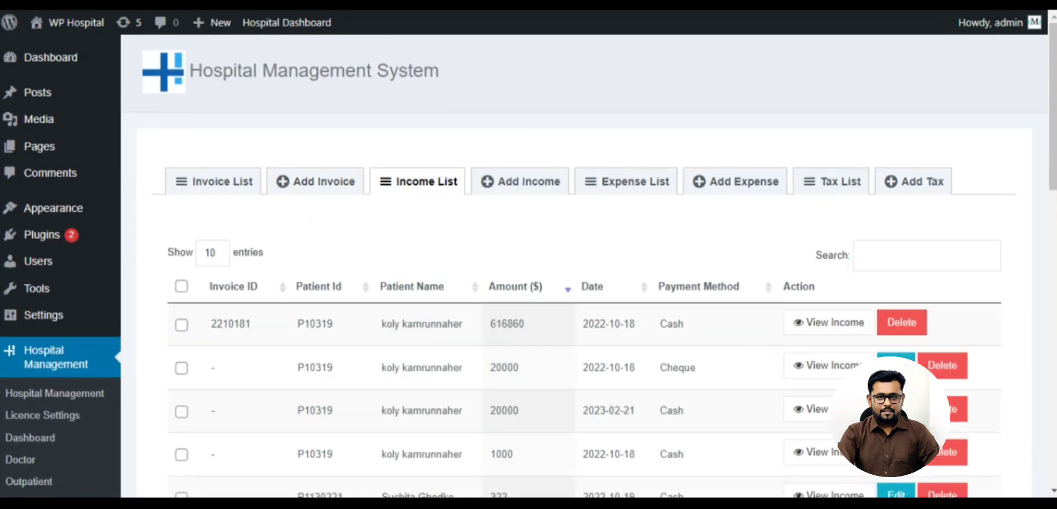
scroll(502, 277, "down", 4)
scroll(414, 229, "up", 2)
left_click(408, 212)
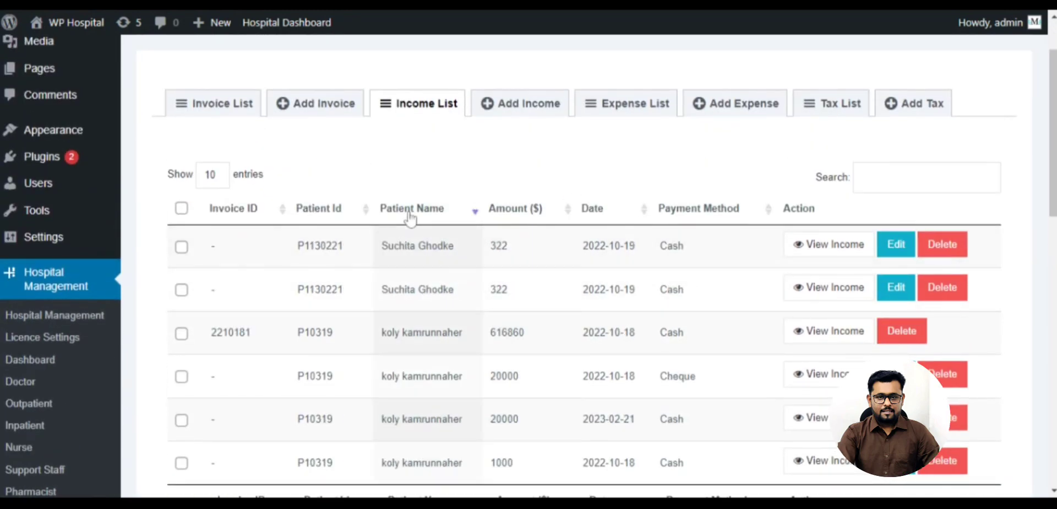
left_click(408, 212)
scroll(440, 209, "up", 2)
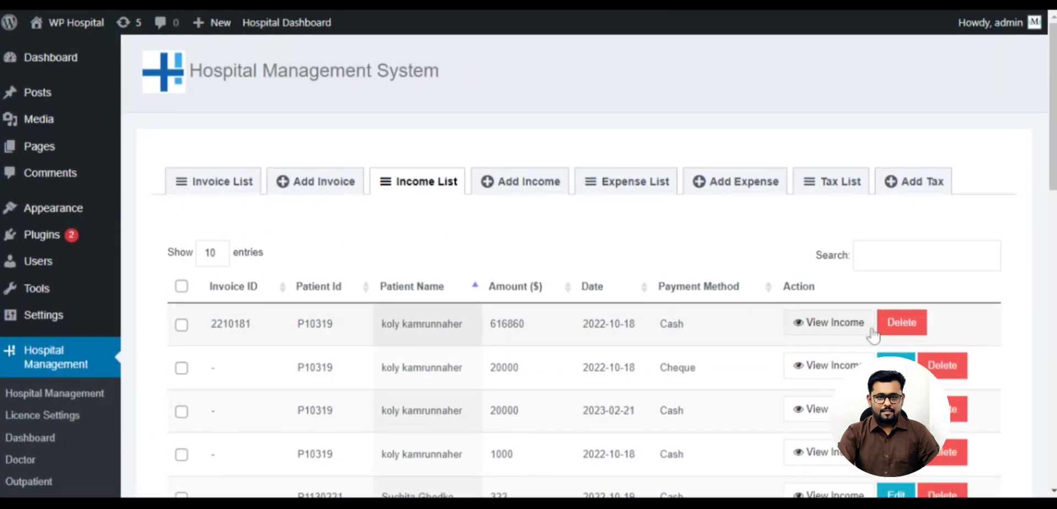
left_click(854, 328)
left_click(880, 70)
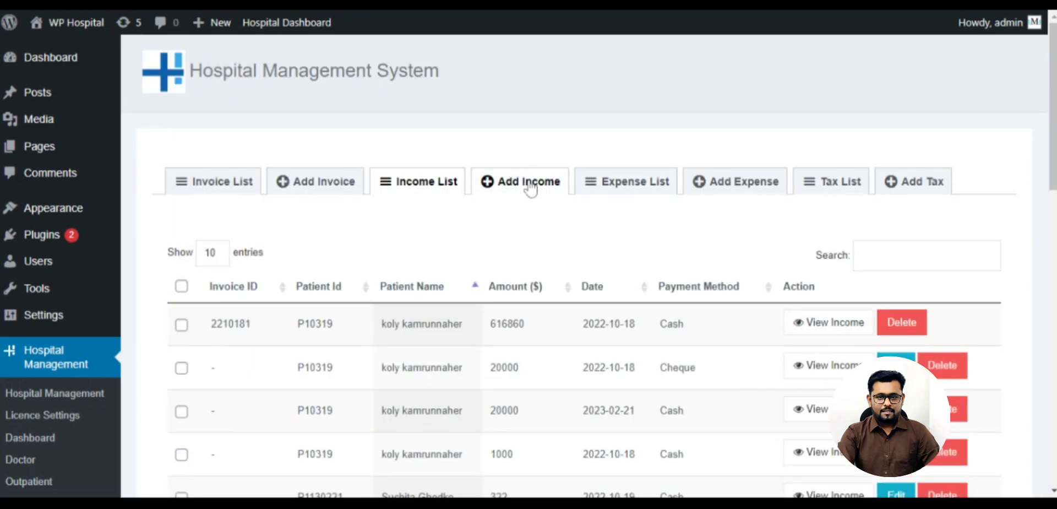
Preview the Maintenance expense in the Expense List, then go to the Add Tax page.
left_click(635, 192)
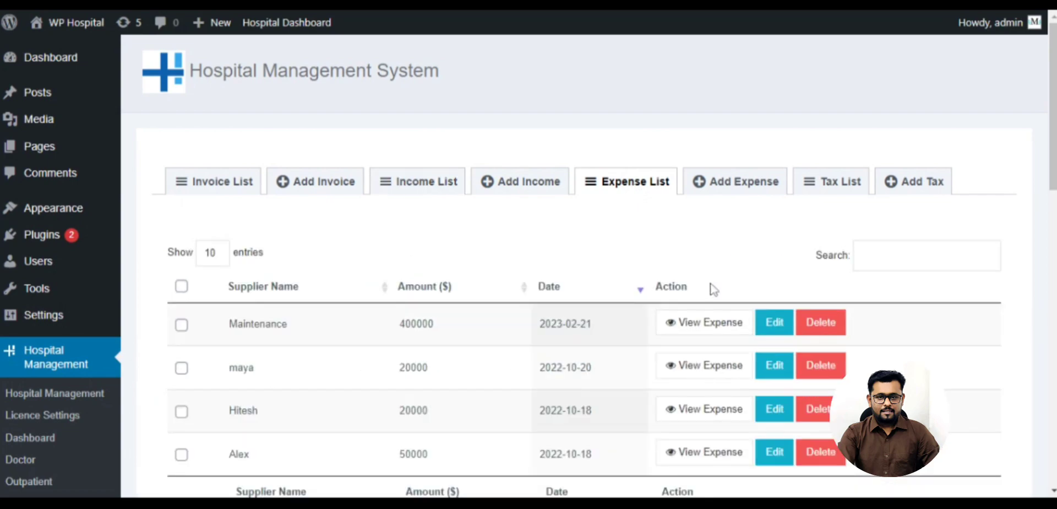
scroll(709, 292, "down", 2)
left_click(705, 246)
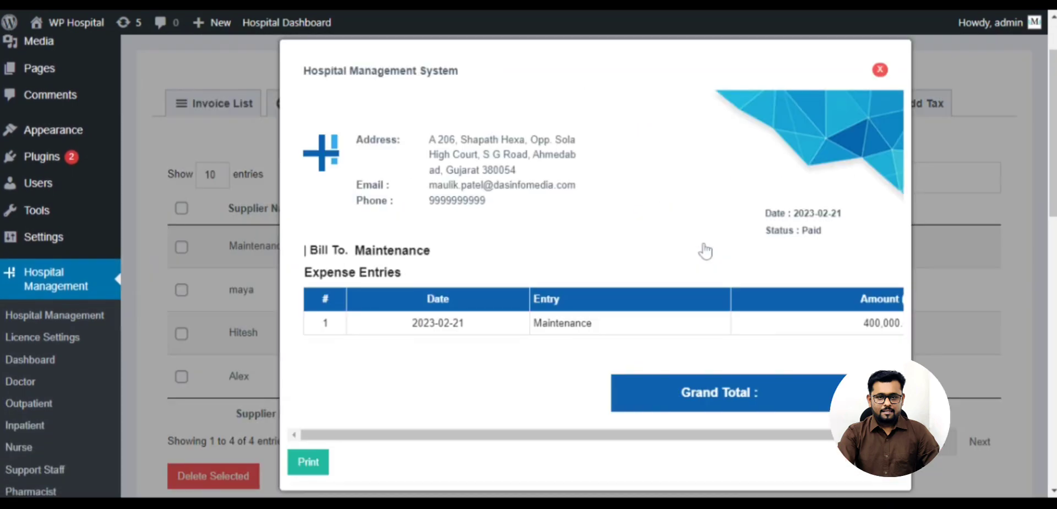
left_click(880, 69)
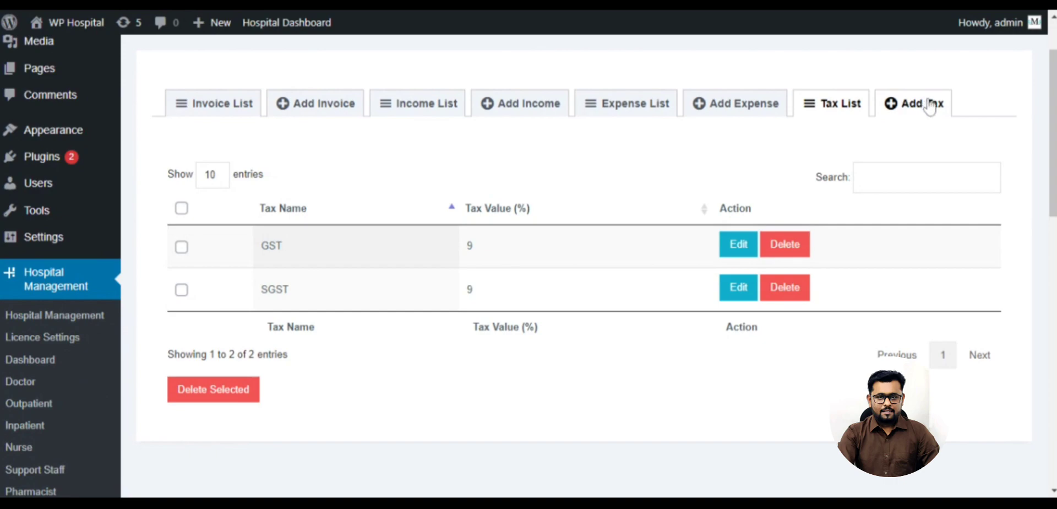
left_click(911, 103)
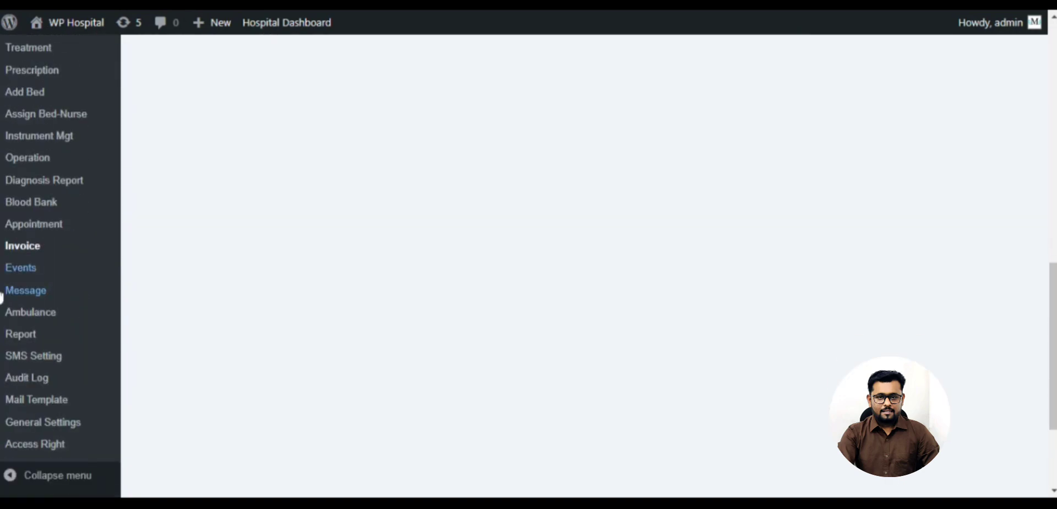
Open Events and scroll through the list of events and notices.
left_click(19, 268)
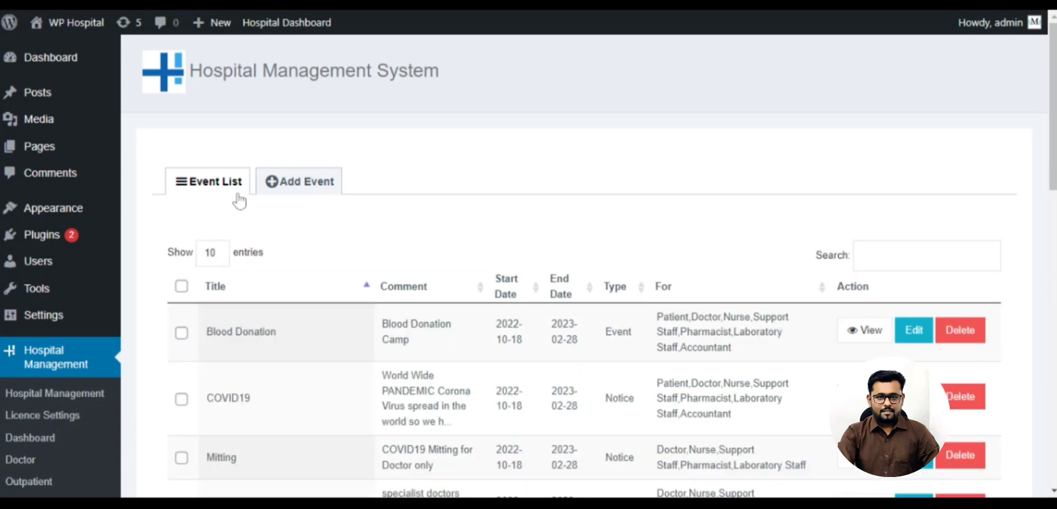
scroll(203, 219, "down", 4)
scroll(212, 182, "up", 3)
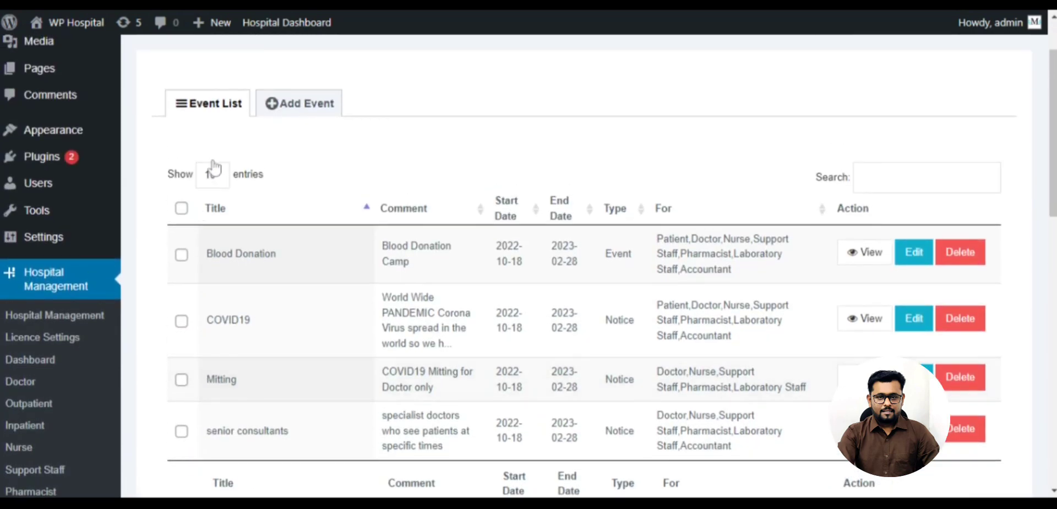
Open the Add Event form and check the Select Role options without choosing one.
left_click(299, 110)
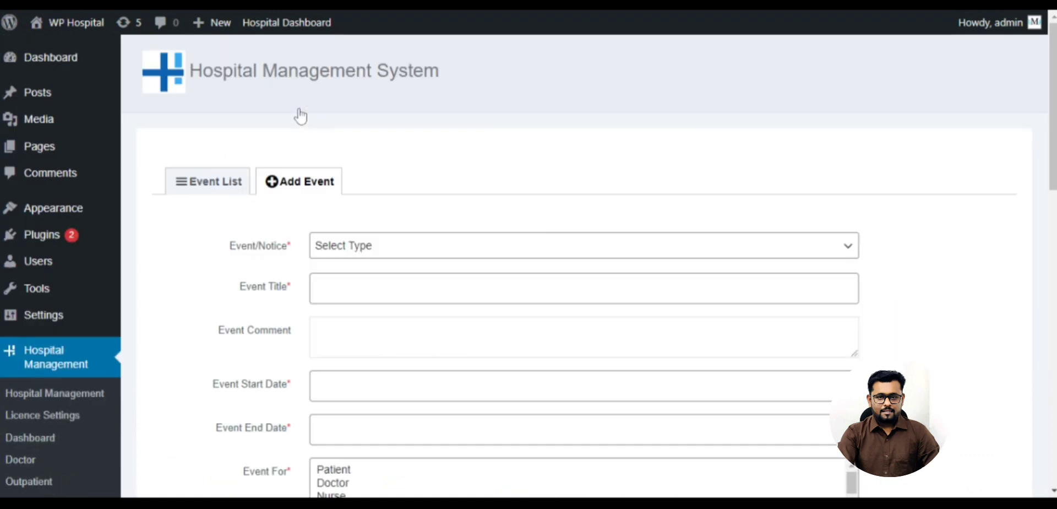
scroll(329, 220, "down", 5)
scroll(329, 230, "down", 1)
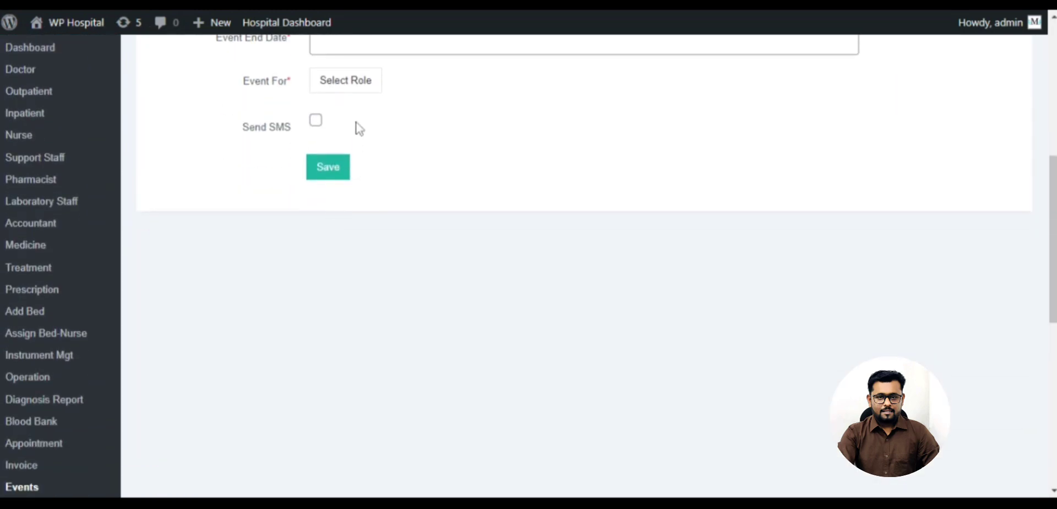
left_click(345, 80)
left_click(562, 108)
scroll(198, 353, "down", 4)
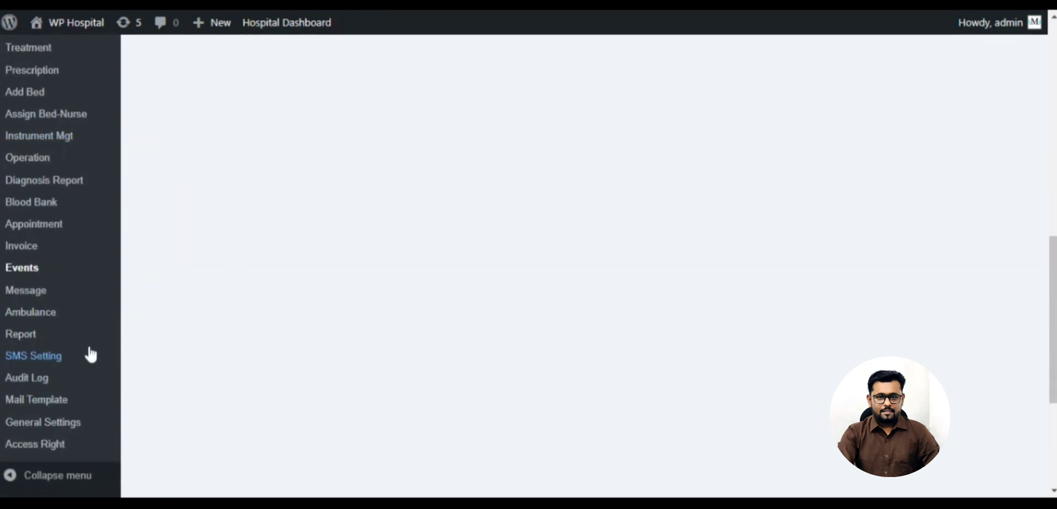
Open the empty Message inbox and the Compose form addressed to All Patients.
left_click(26, 291)
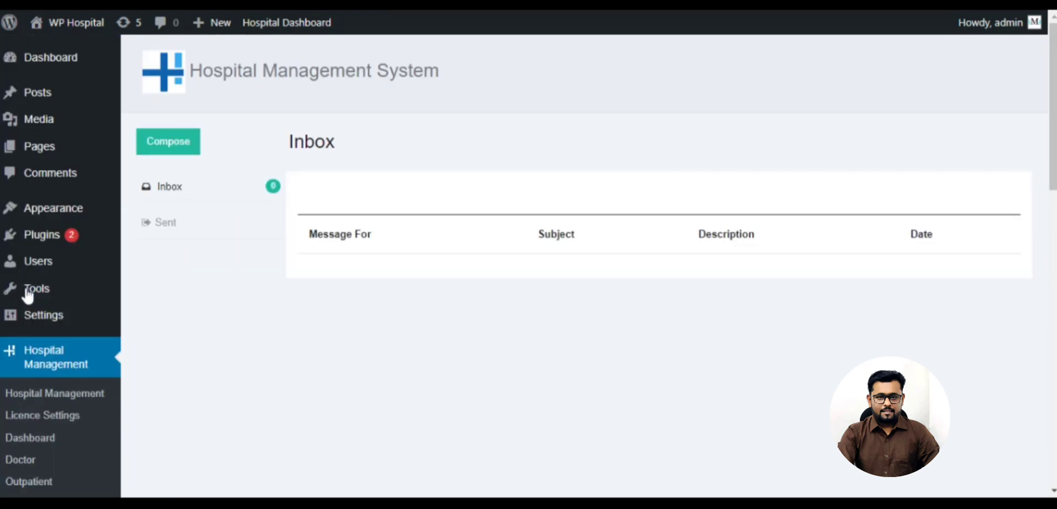
left_click(187, 148)
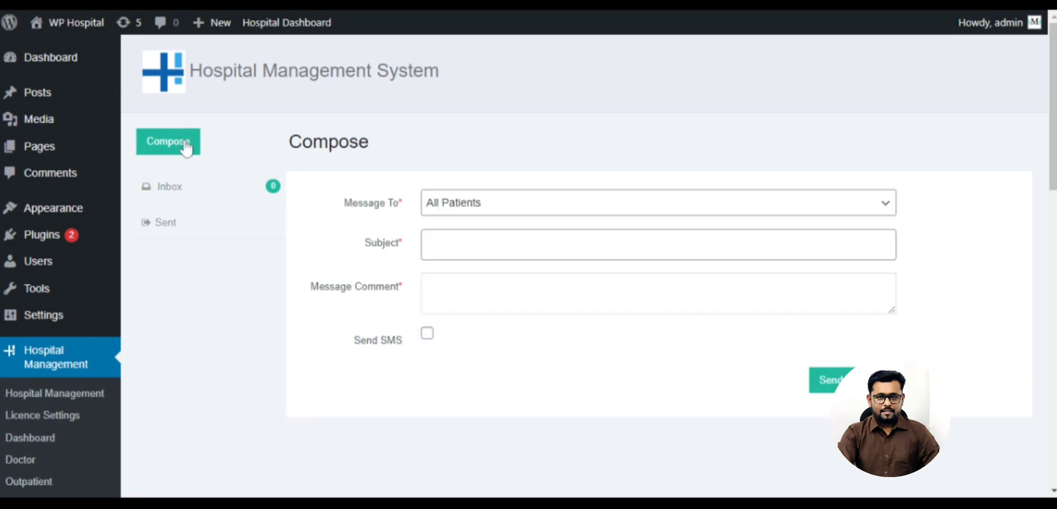
scroll(566, 228, "down", 5)
scroll(238, 337, "down", 4)
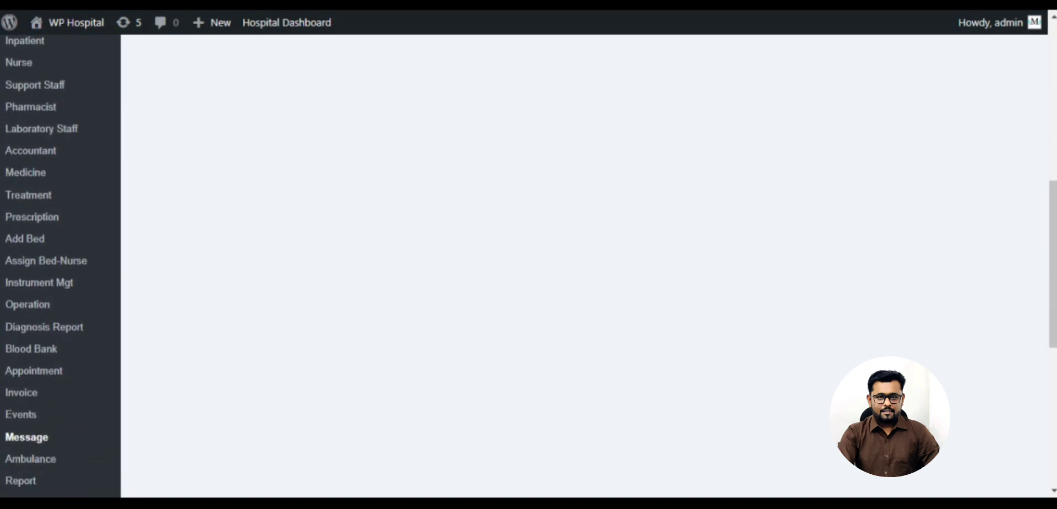
scroll(306, 270, "up", 7)
scroll(306, 270, "up", 2)
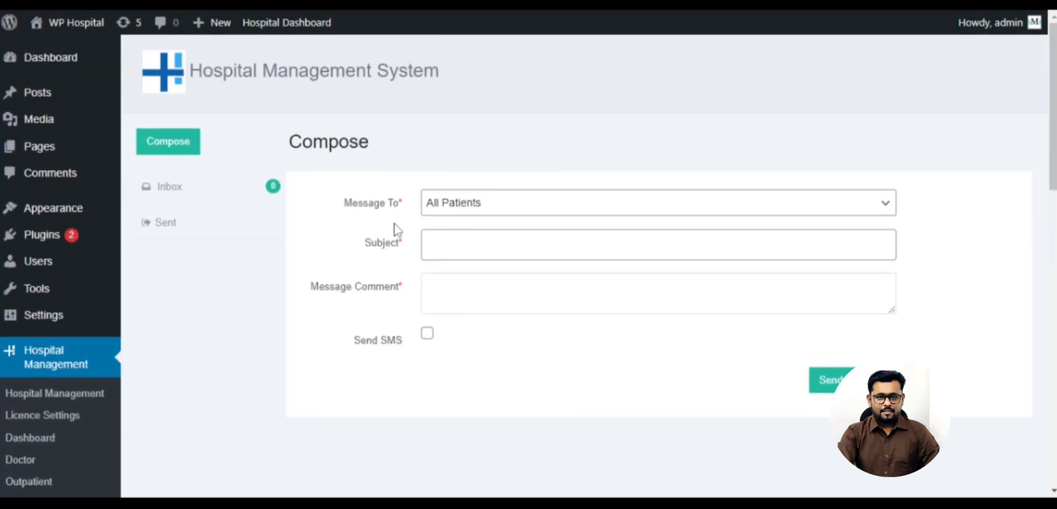
scroll(397, 255, "down", 5)
scroll(240, 325, "down", 5)
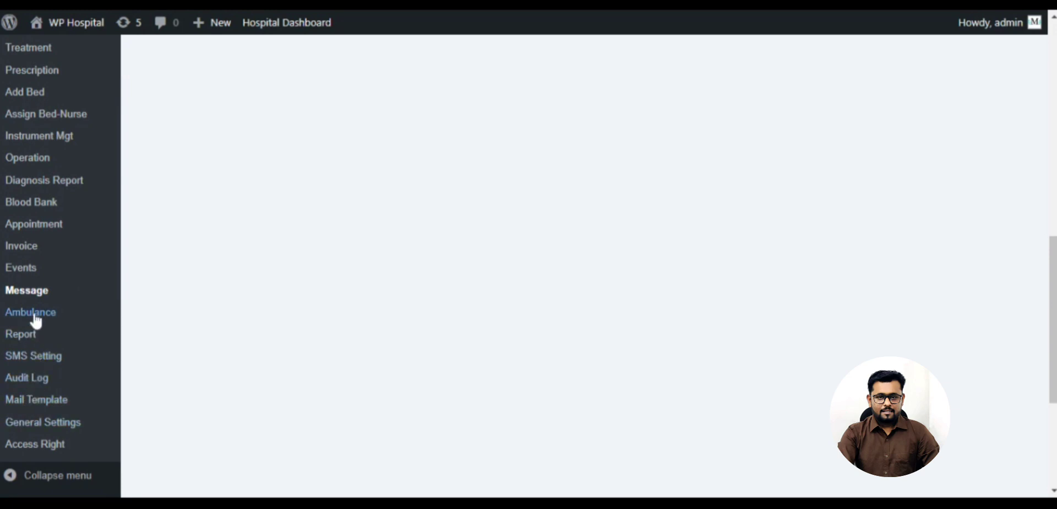
Review the Ambulance Requested List: 4 requests for AMB03161 and AMB03162 with charges, tax and totals.
left_click(34, 315)
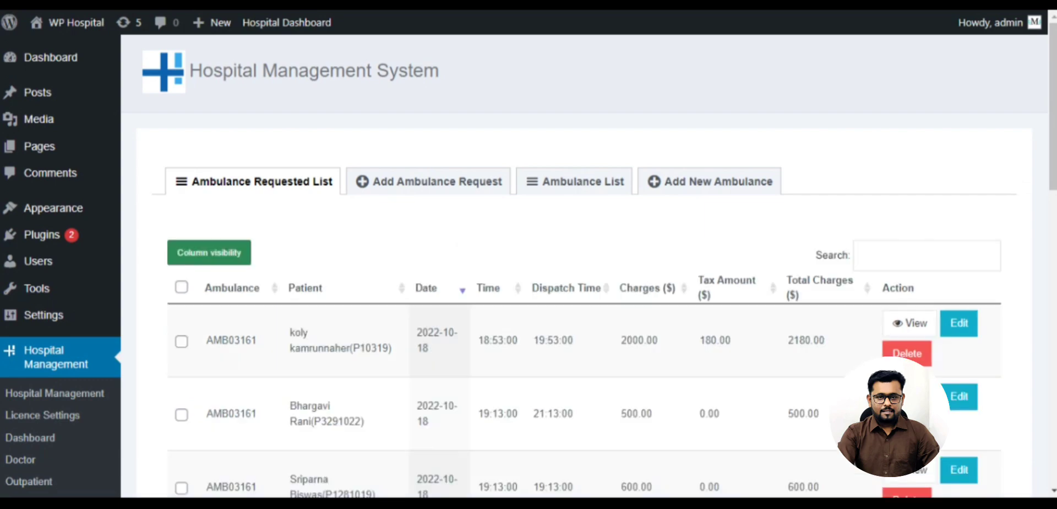
scroll(394, 177, "down", 7)
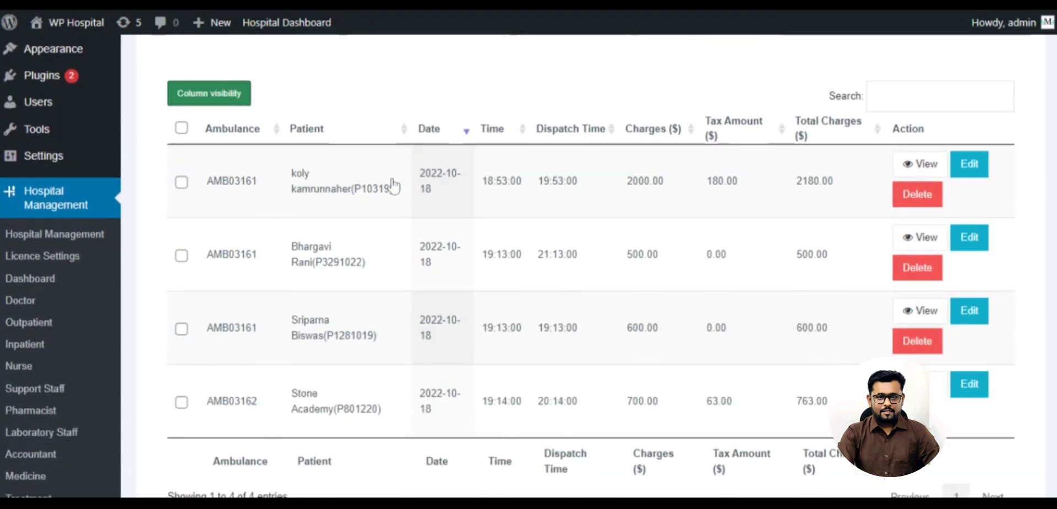
scroll(395, 250, "up", 6)
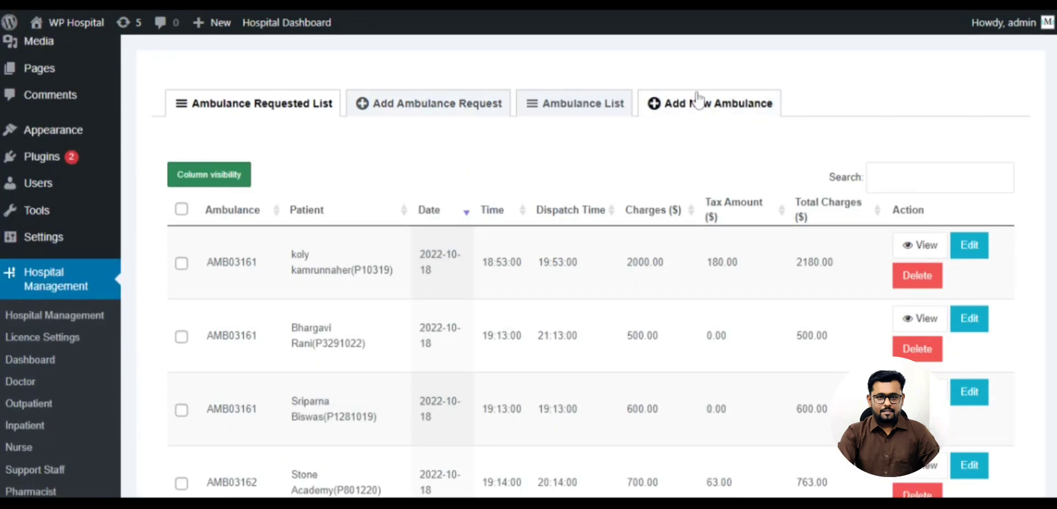
scroll(578, 153, "down", 2)
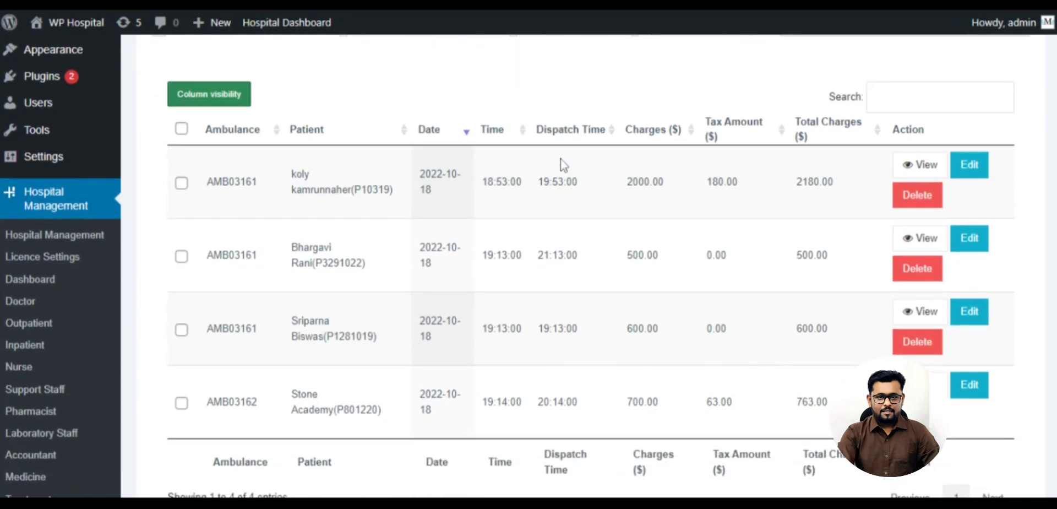
scroll(559, 164, "up", 2)
scroll(338, 188, "down", 10)
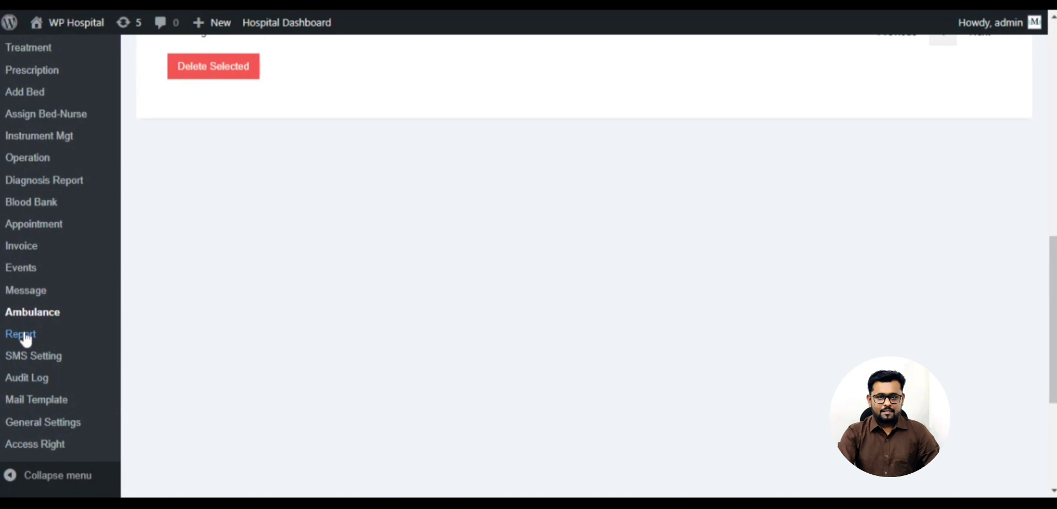
Open Report and browse back through the Start Date calendar without picking a date.
left_click(21, 334)
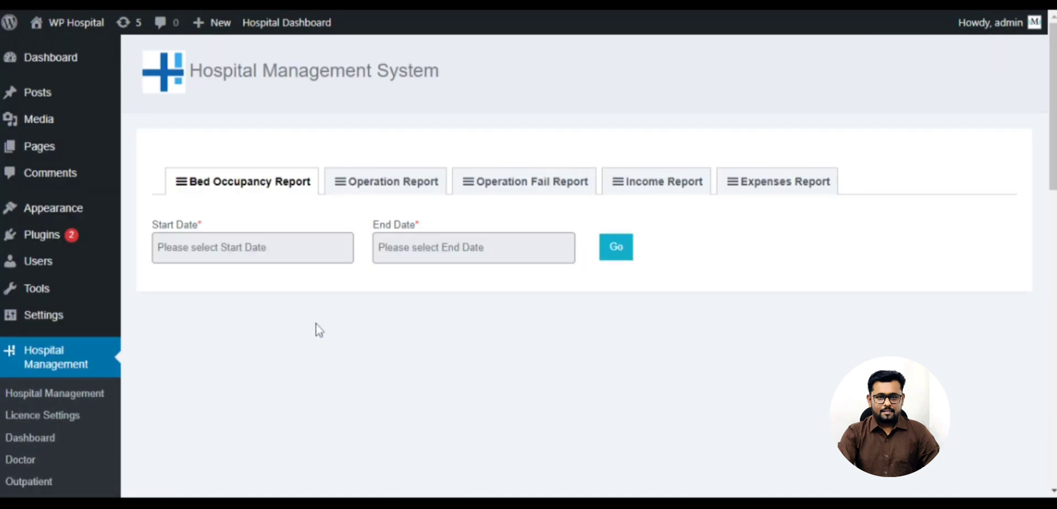
left_click(275, 248)
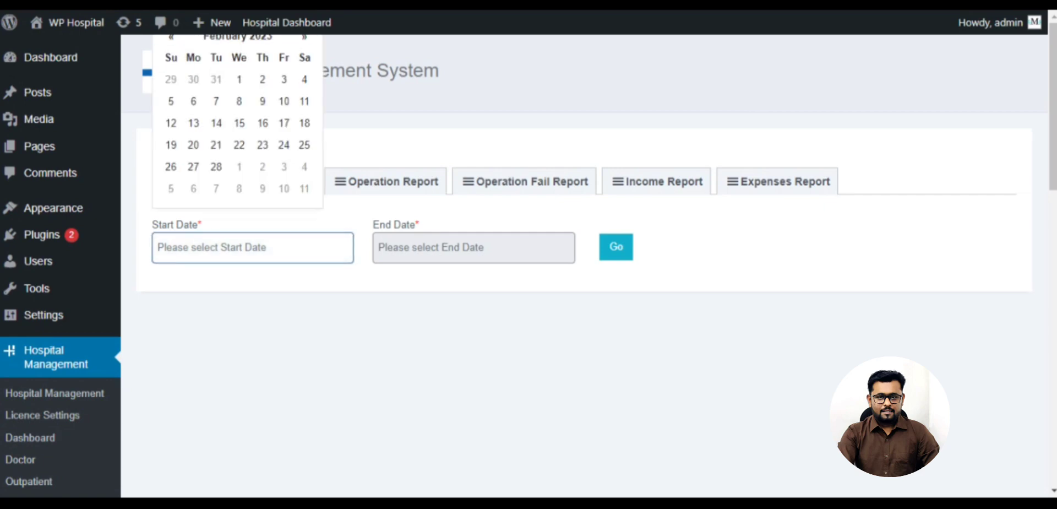
left_click(171, 38)
left_click(172, 39)
left_click(171, 38)
left_click(523, 359)
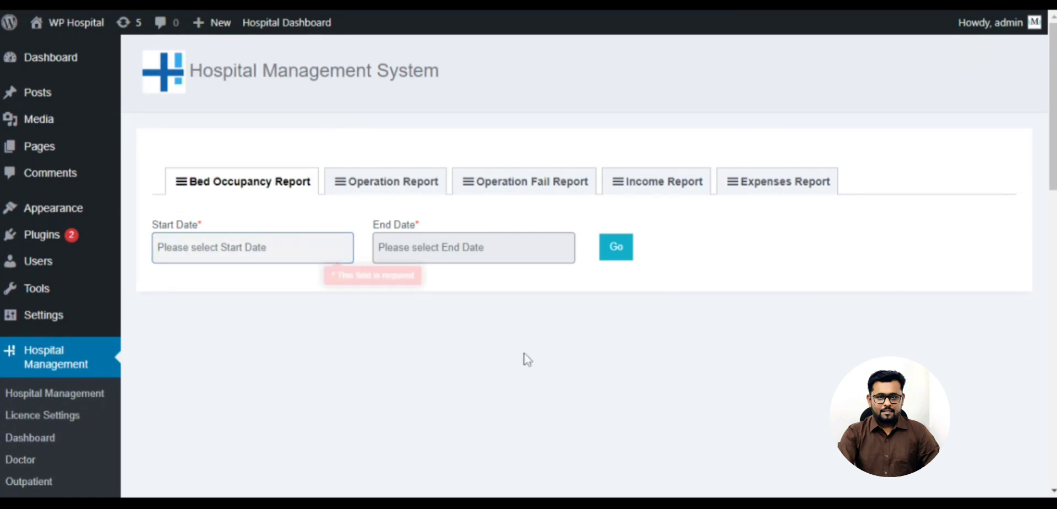
Switch through the Operation Report and Operation Fail Report tabs to the Income Report.
left_click(373, 188)
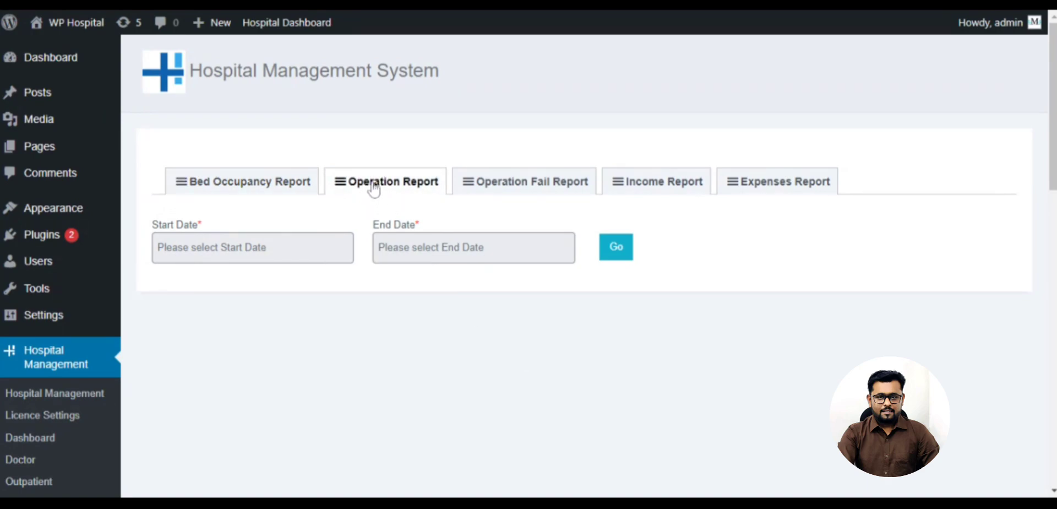
left_click(494, 192)
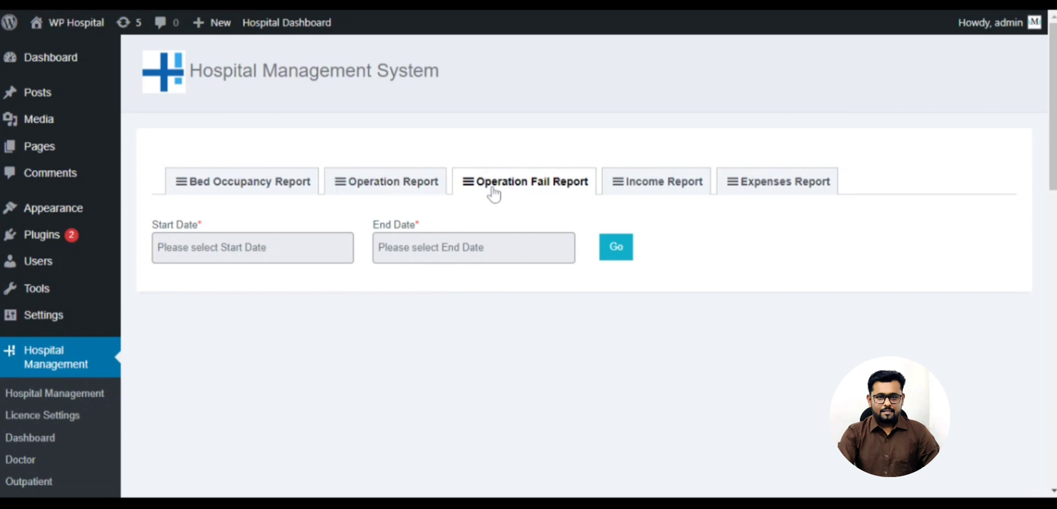
left_click(658, 190)
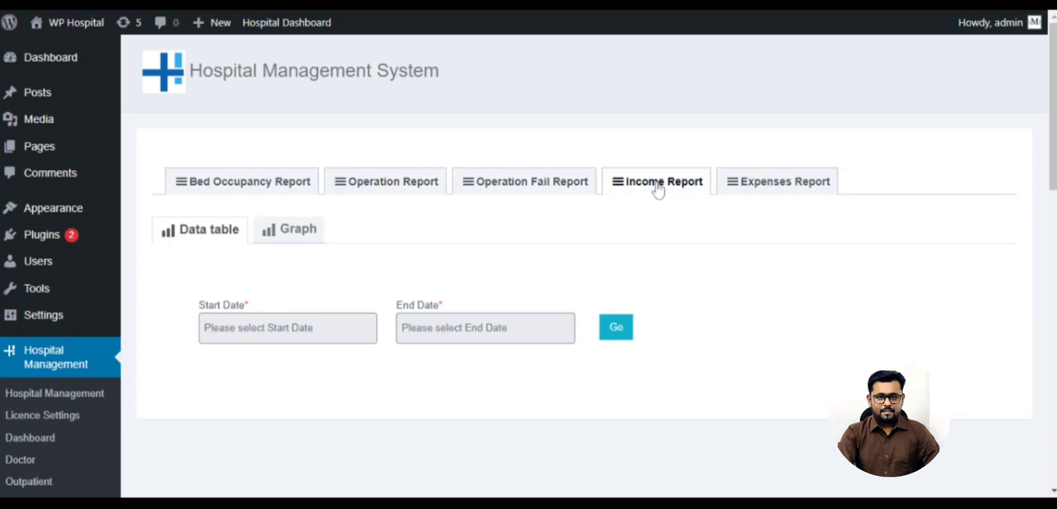
View the Expenses Report as a monthly expense graph.
left_click(767, 187)
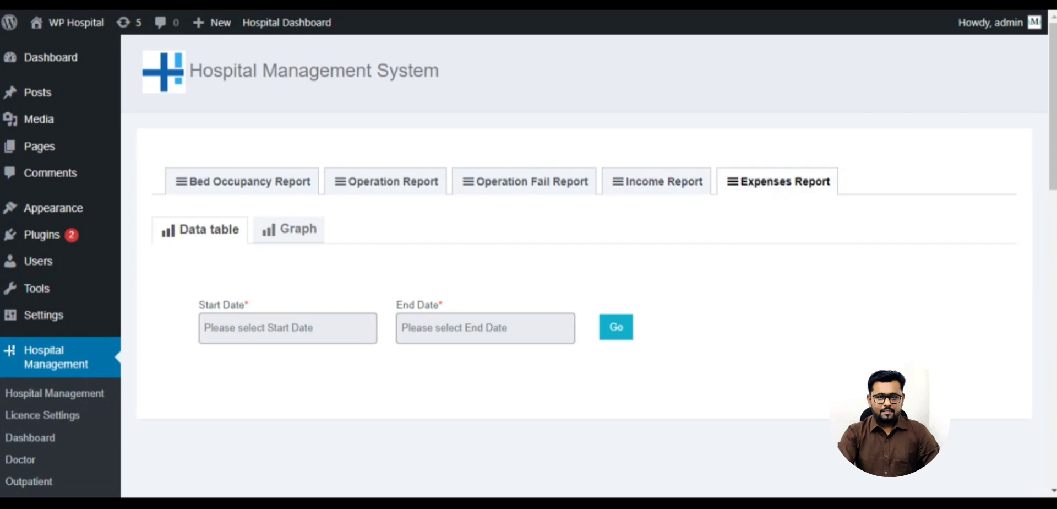
left_click(320, 234)
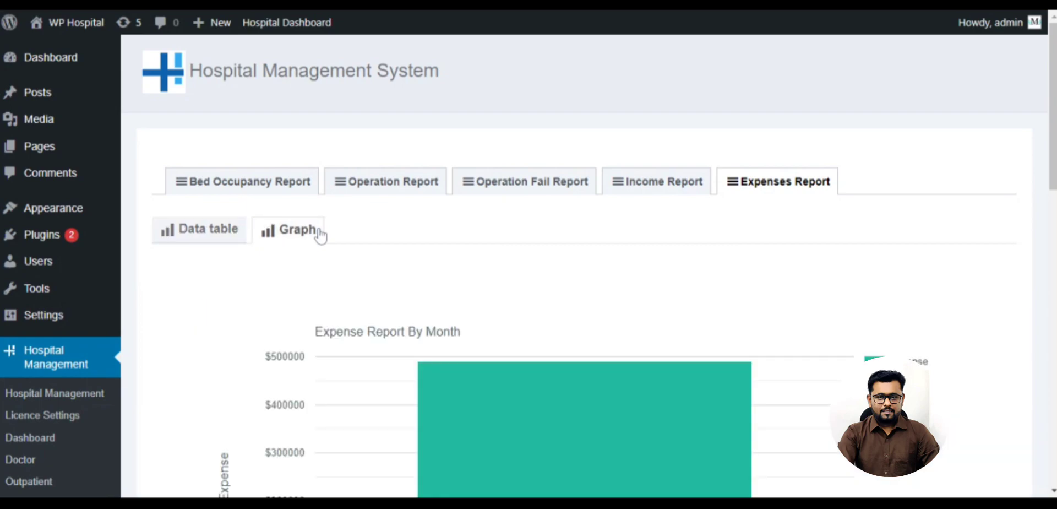
scroll(602, 325, "down", 3)
scroll(241, 228, "up", 2)
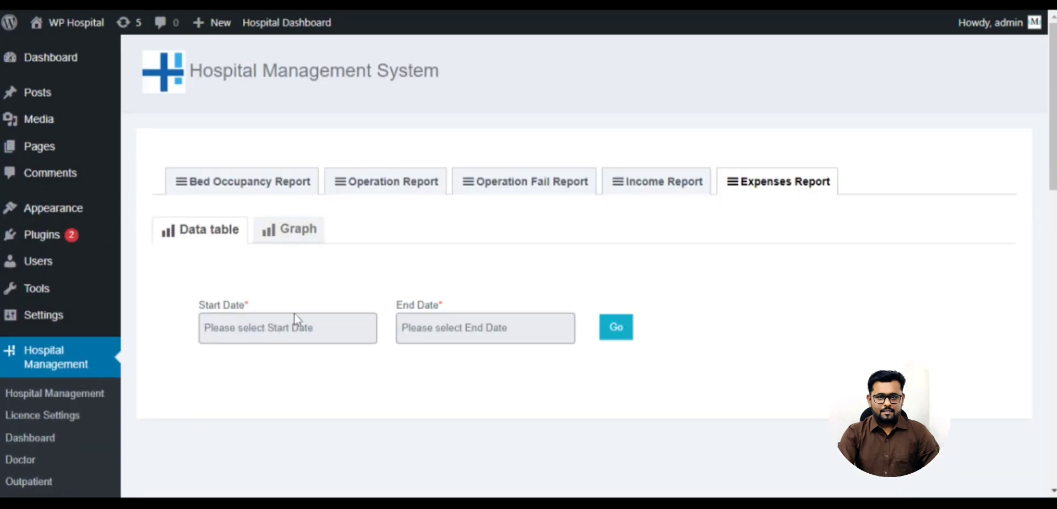
Filter the expenses data table from 2022-06-01 to 2023-02-28, showing a 400000 Maintenance entry.
left_click(296, 327)
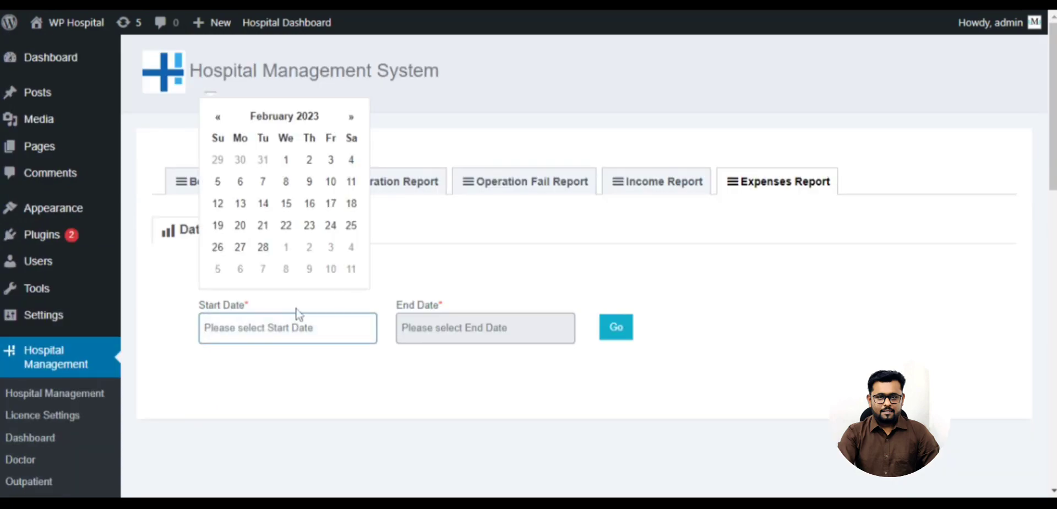
left_click(218, 117)
left_click(217, 116)
left_click(217, 116)
left_click(218, 116)
left_click(217, 116)
left_click(217, 117)
left_click(217, 116)
left_click(217, 116)
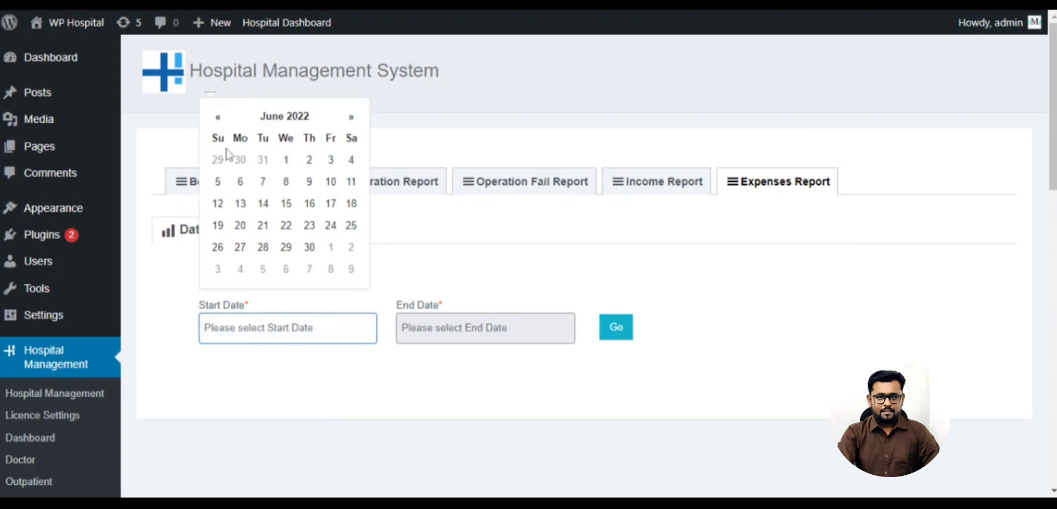
left_click(286, 160)
left_click(471, 328)
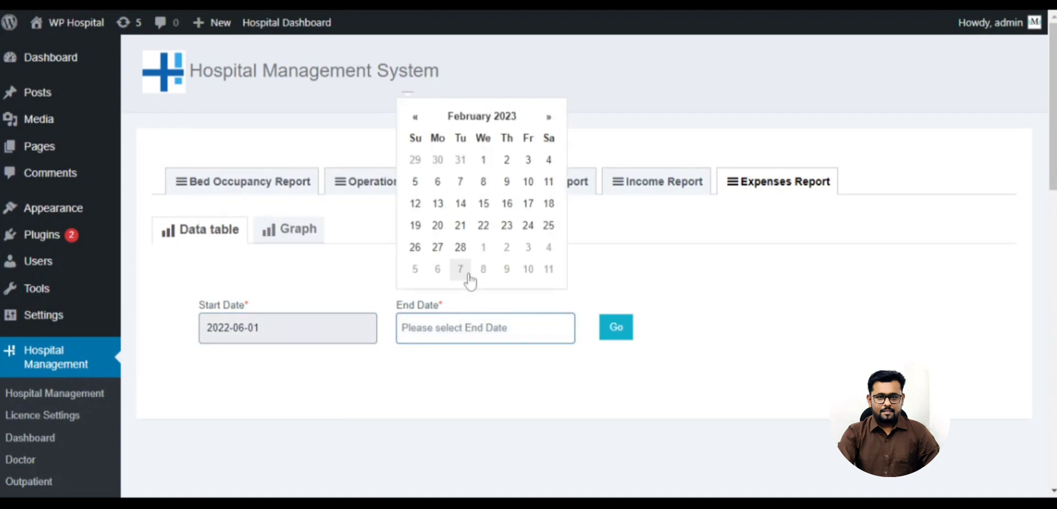
left_click(470, 250)
left_click(615, 330)
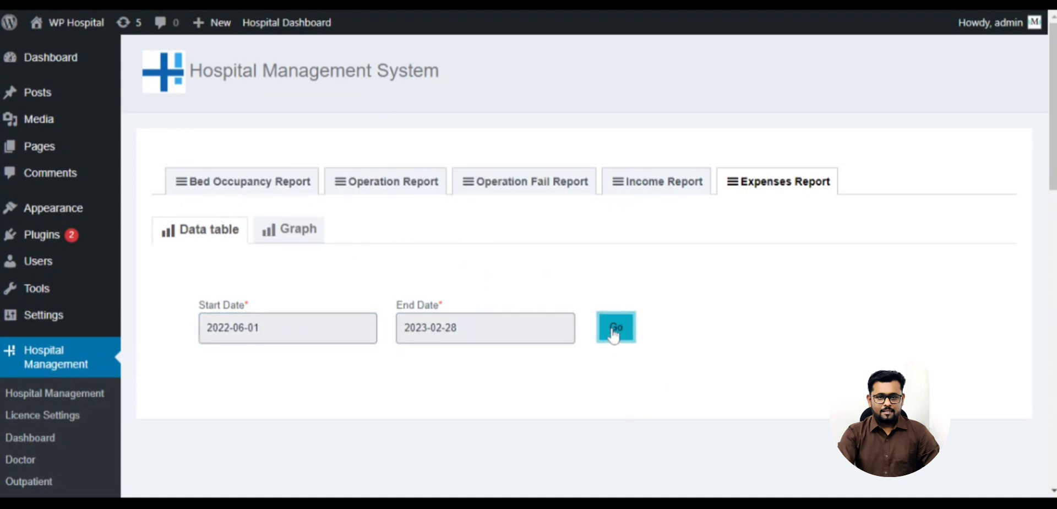
scroll(613, 335, "down", 5)
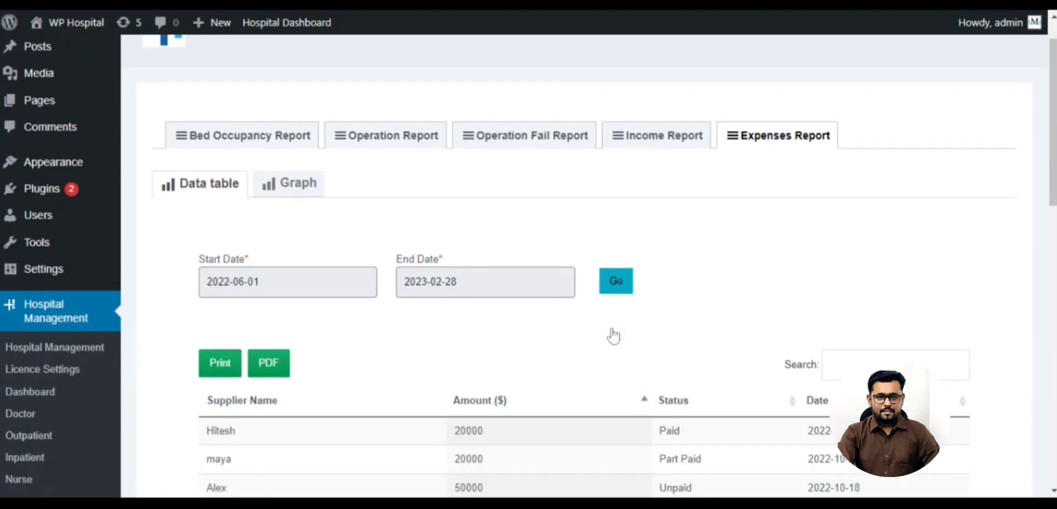
scroll(613, 337, "up", 3)
scroll(615, 339, "up", 1)
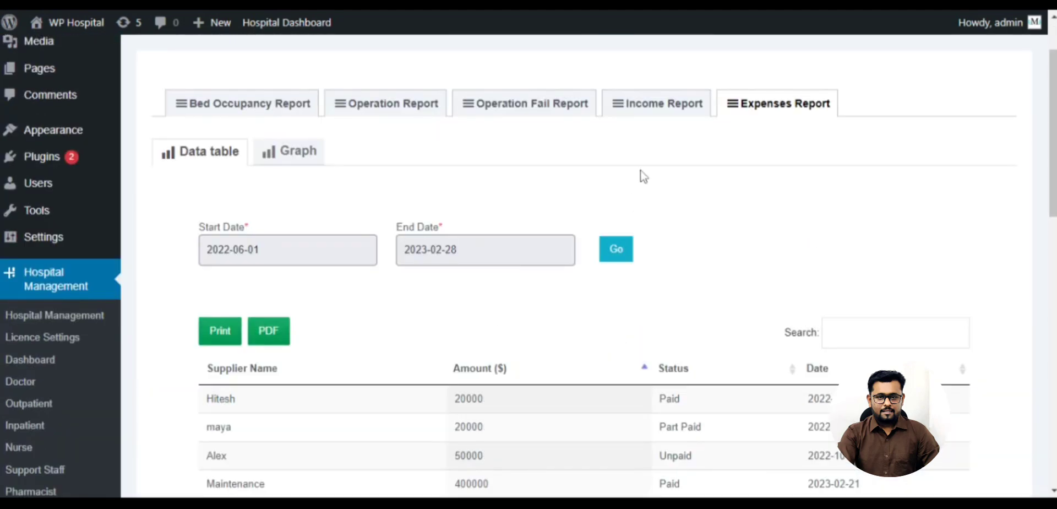
Filter the Income Report from 2022-09-01 to 2023-02-28, listing entries like 616860 and 20000.
left_click(664, 102)
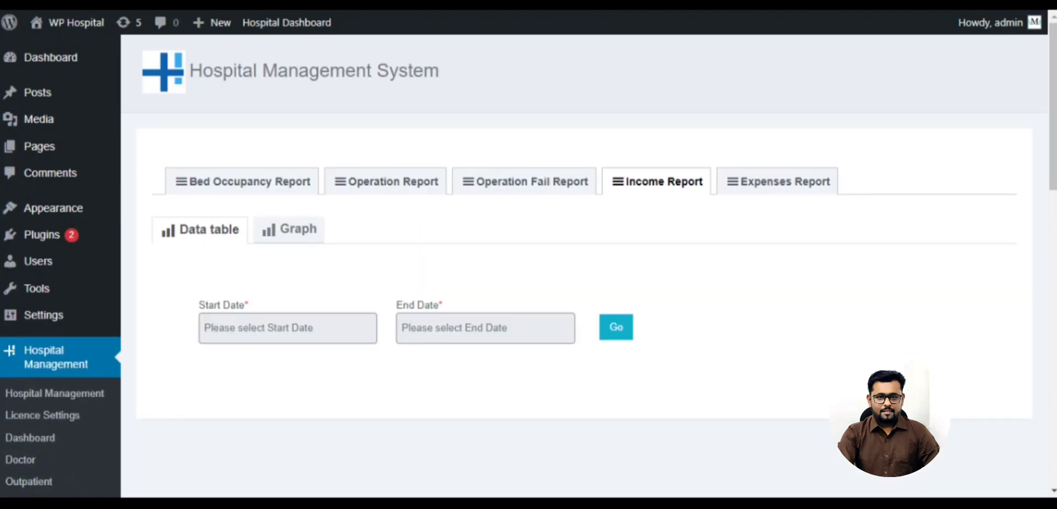
left_click(286, 329)
left_click(218, 117)
left_click(218, 117)
left_click(218, 117)
left_click(218, 116)
left_click(218, 117)
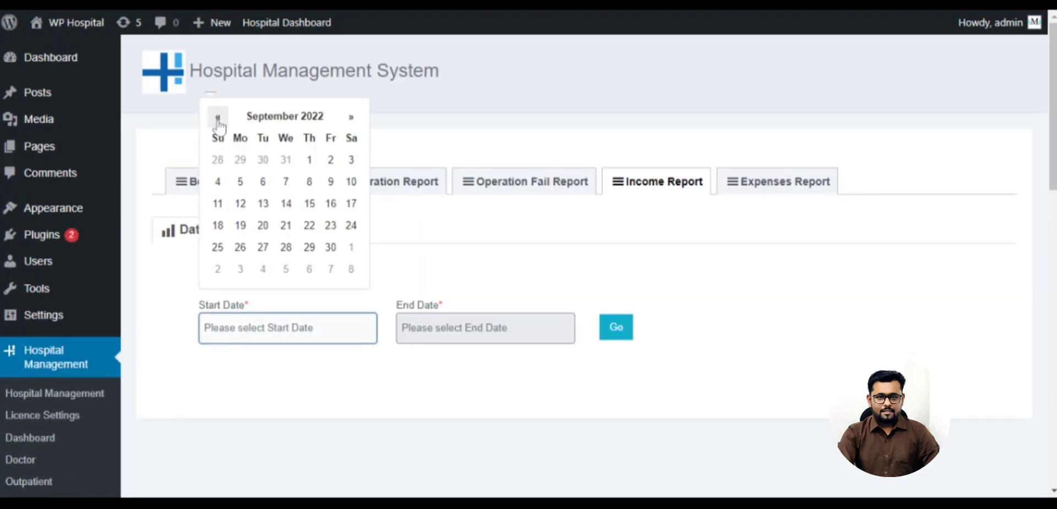
left_click(310, 159)
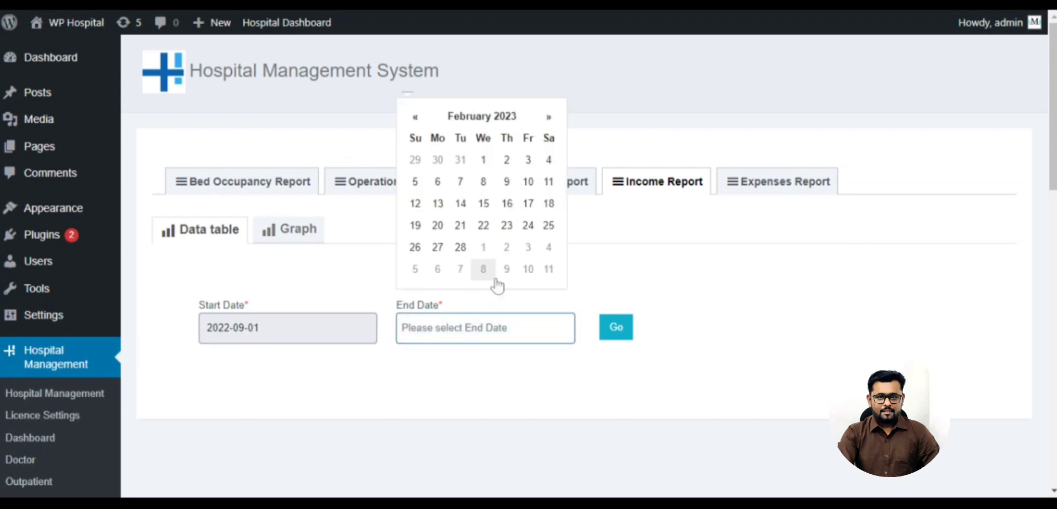
left_click(460, 247)
left_click(617, 326)
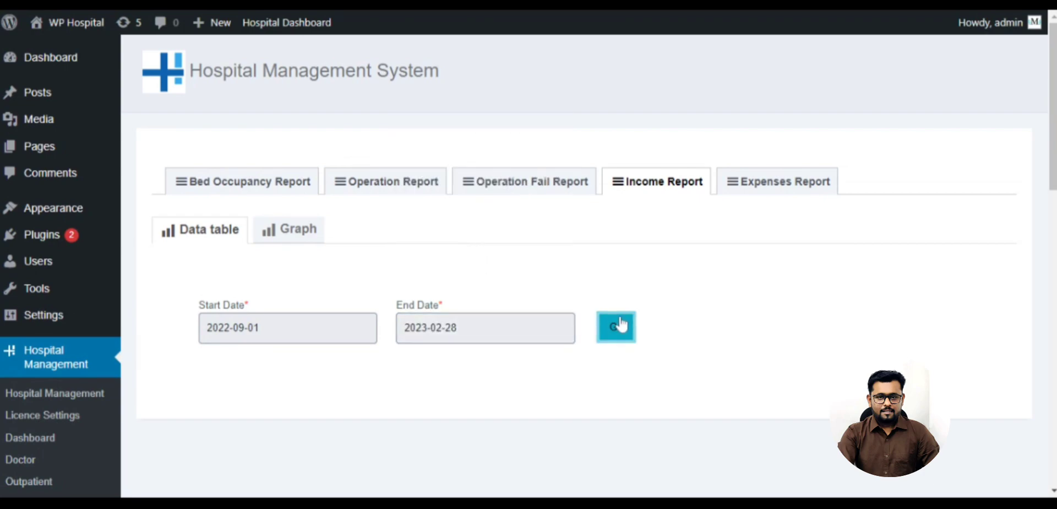
scroll(620, 325, "down", 10)
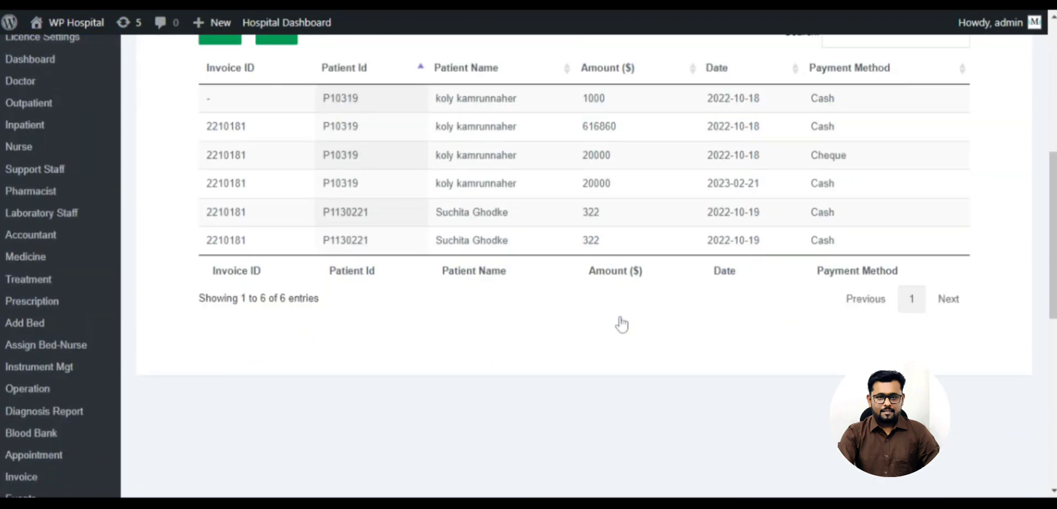
scroll(531, 329, "up", 10)
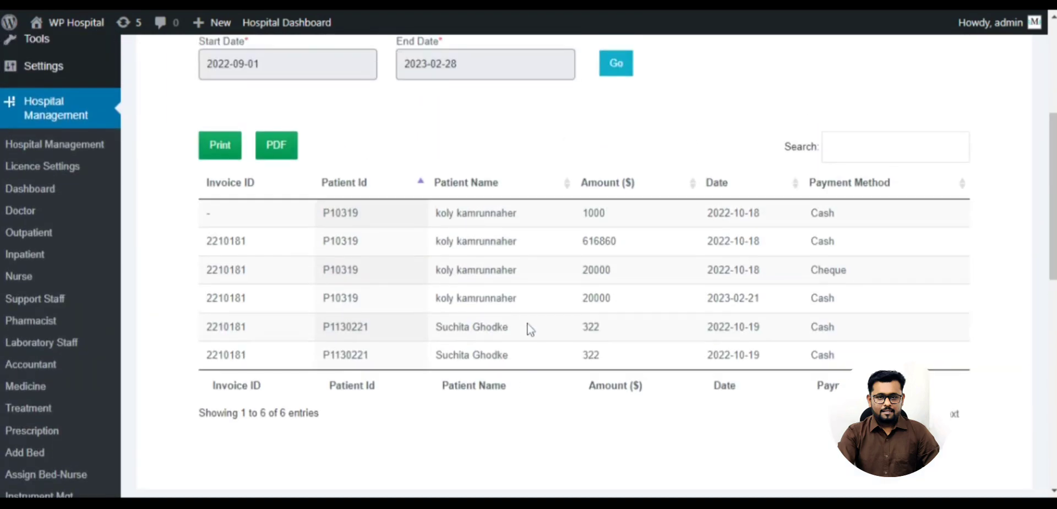